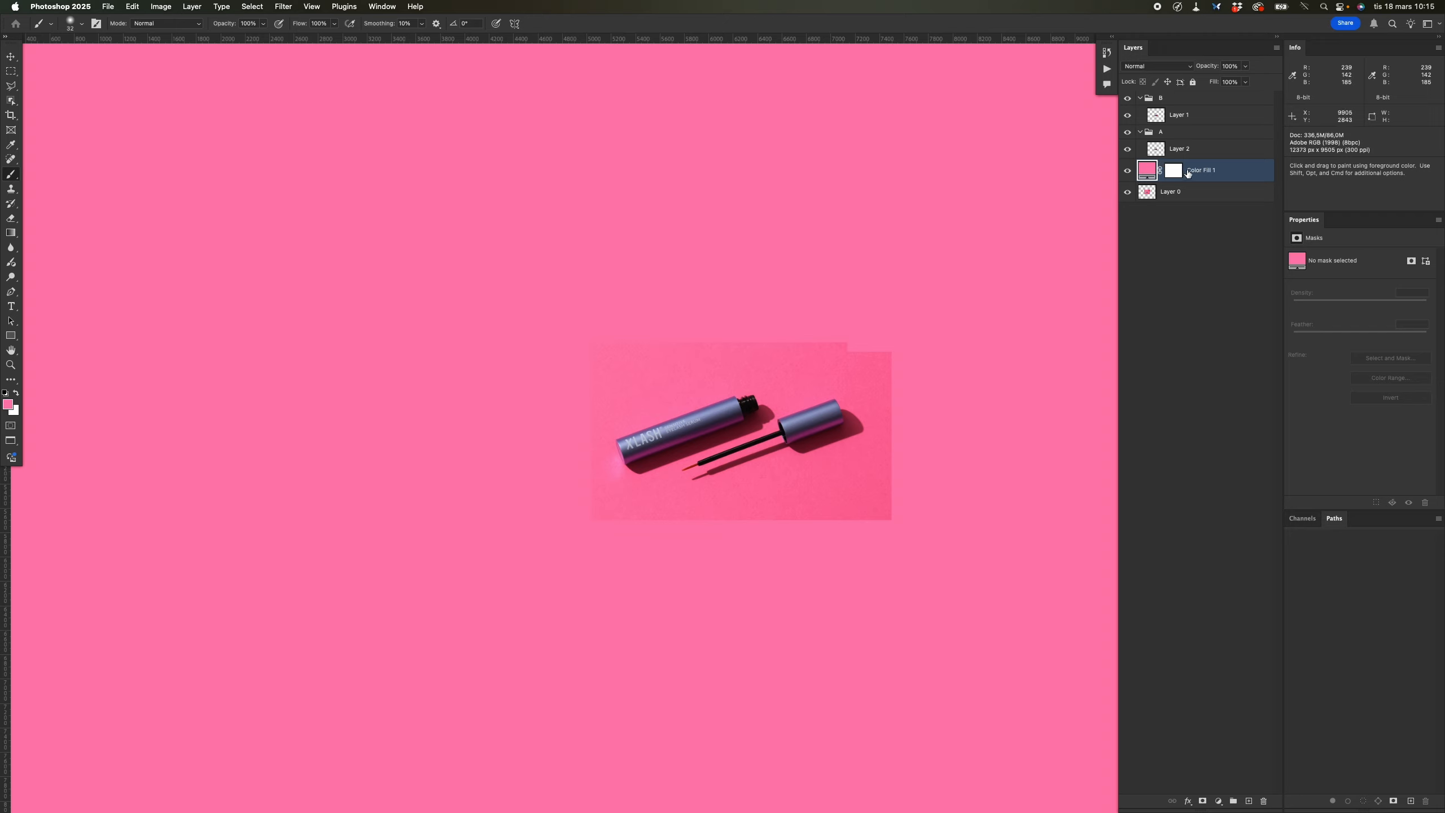
Put the pink Color Fill 1 layer in a group named BG and delete Layer 0.
key(super+g)
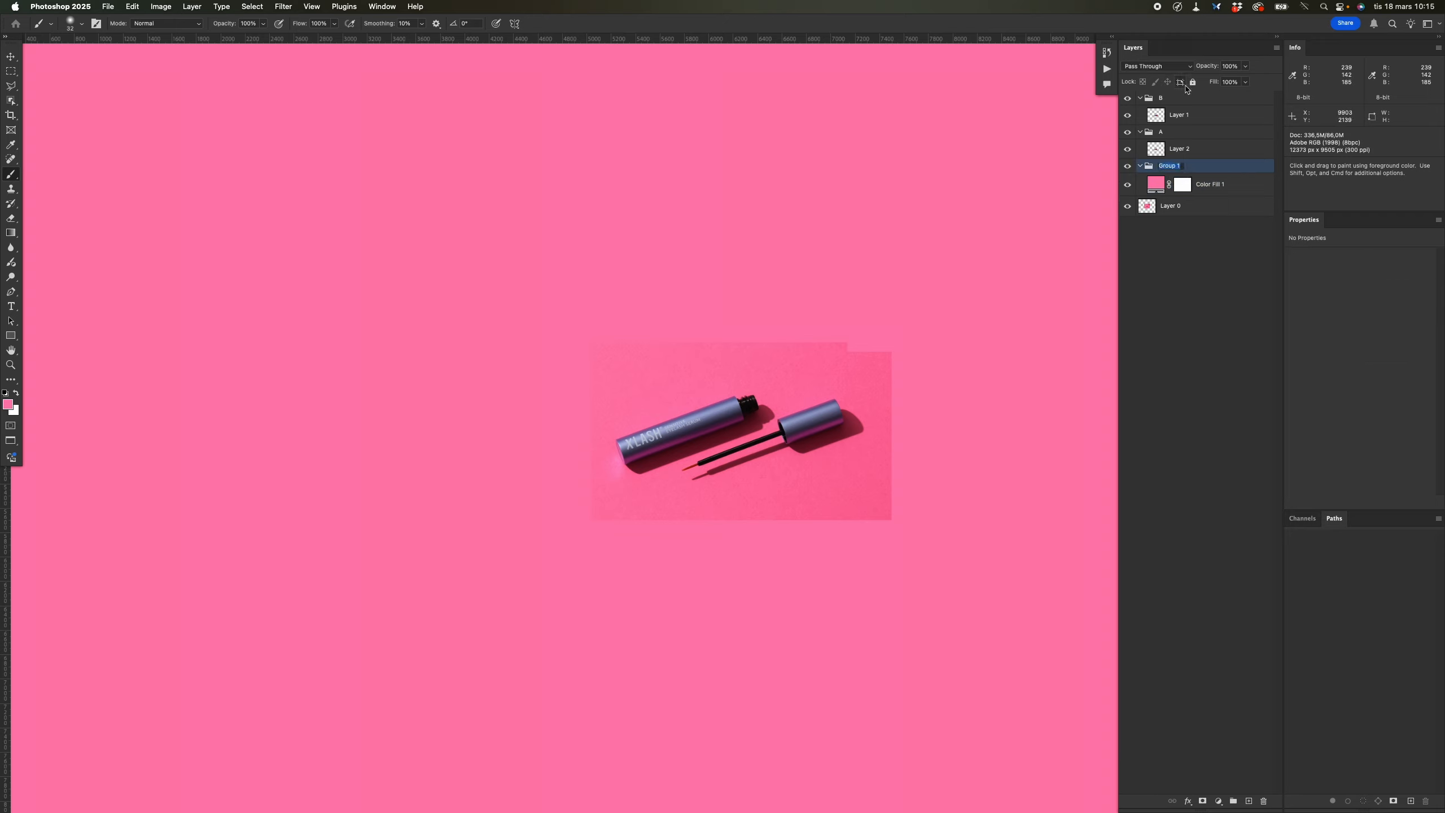
click(1173, 206)
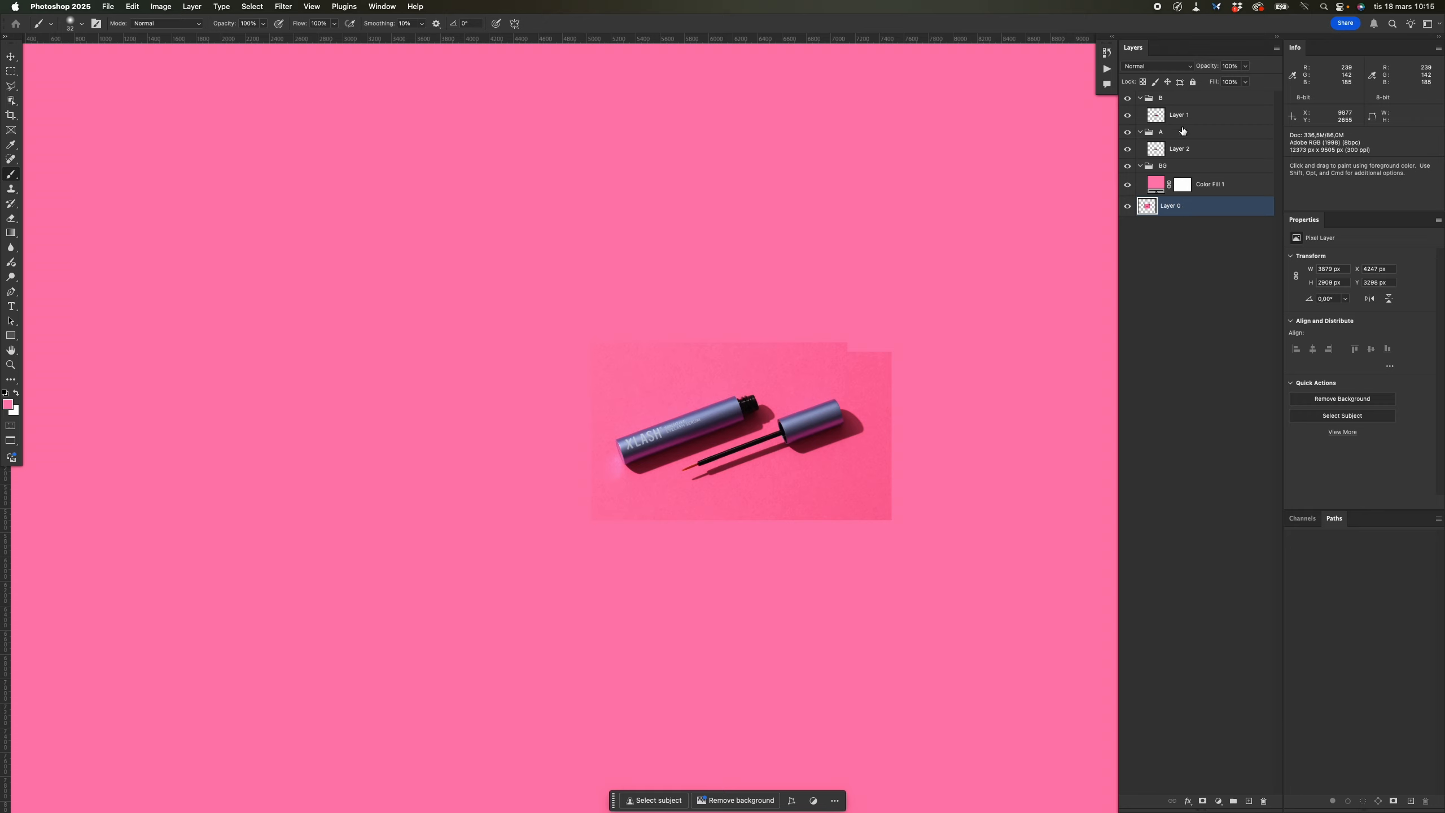
key(Delete)
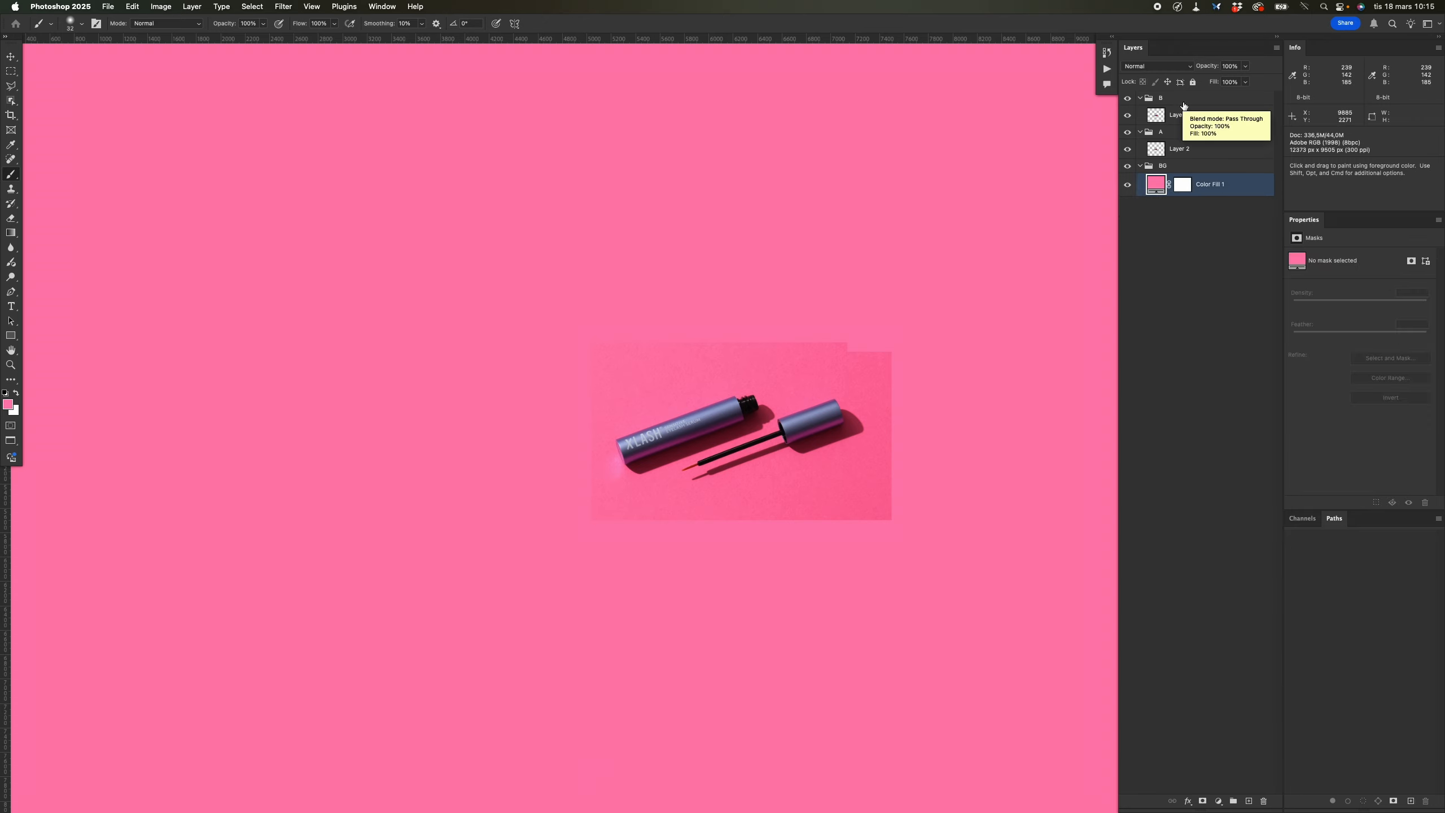
Collapse the BG, A and B groups, checking what groups A and B contain.
click(1139, 165)
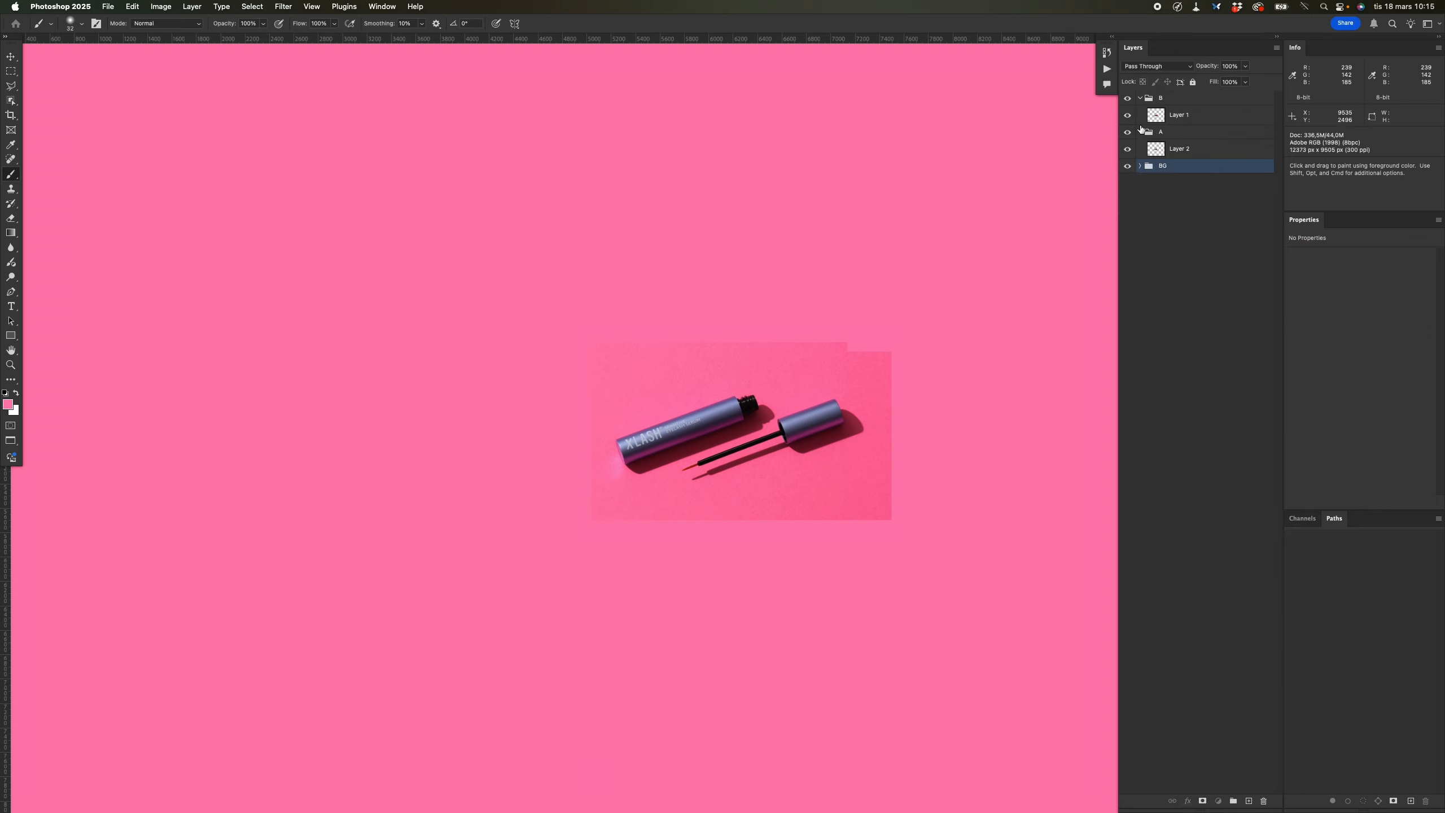
click(1141, 132)
click(1141, 99)
click(1170, 127)
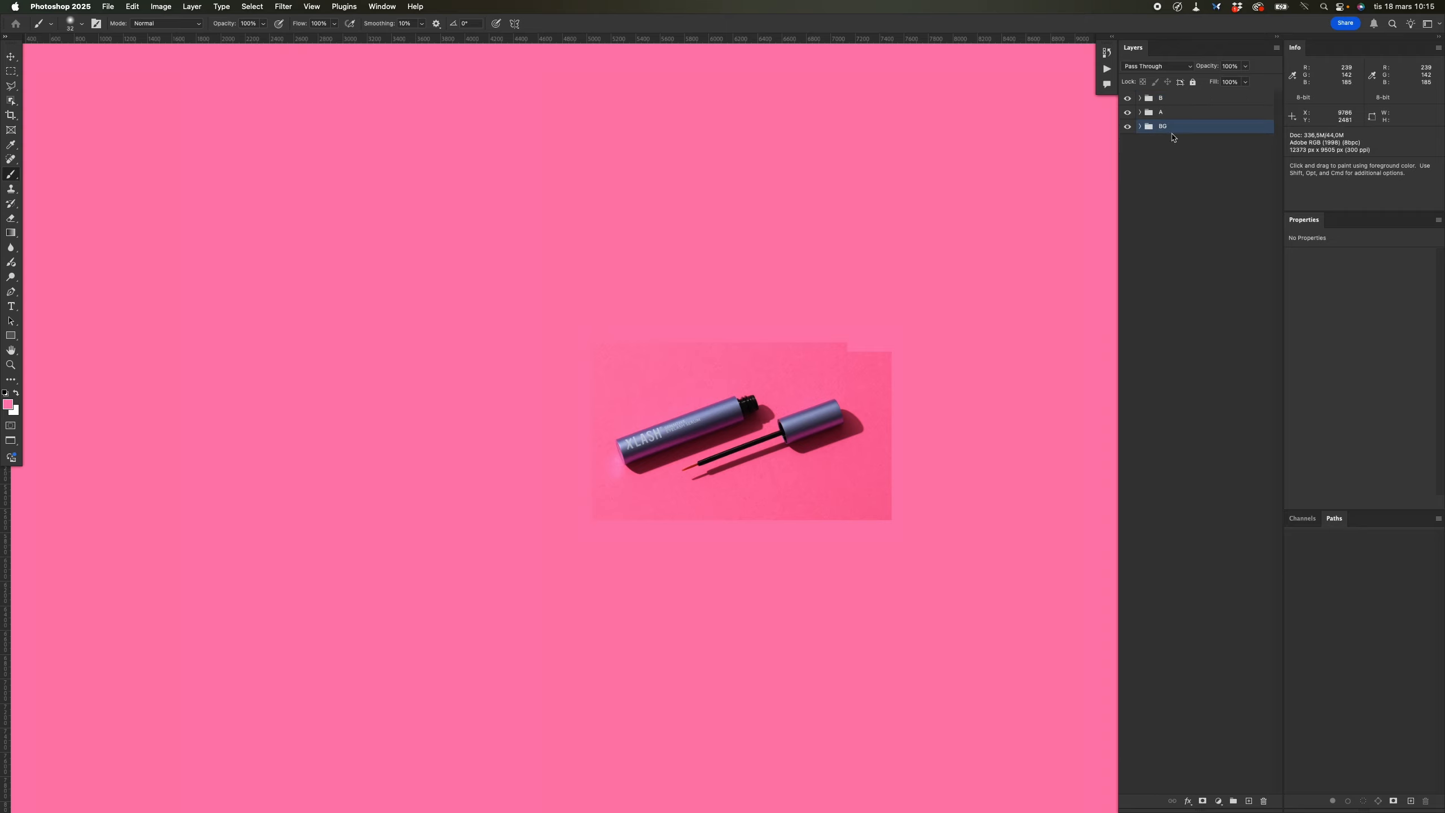
click(1140, 113)
click(1139, 113)
click(1163, 99)
click(1139, 99)
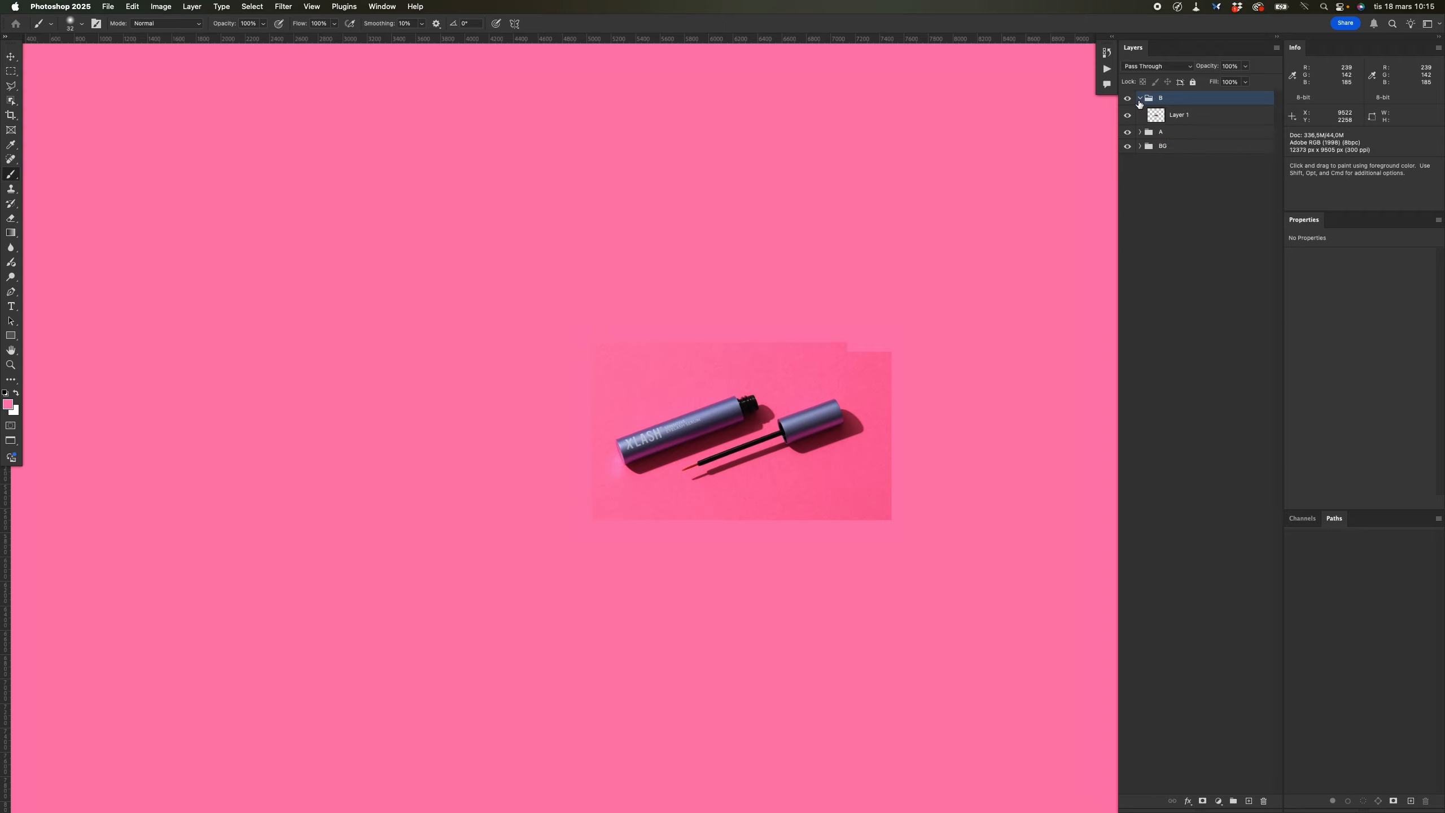
click(1140, 99)
Hide group B and expand group A to select its Layer 2.
click(1128, 98)
click(1129, 100)
click(1129, 100)
click(1144, 114)
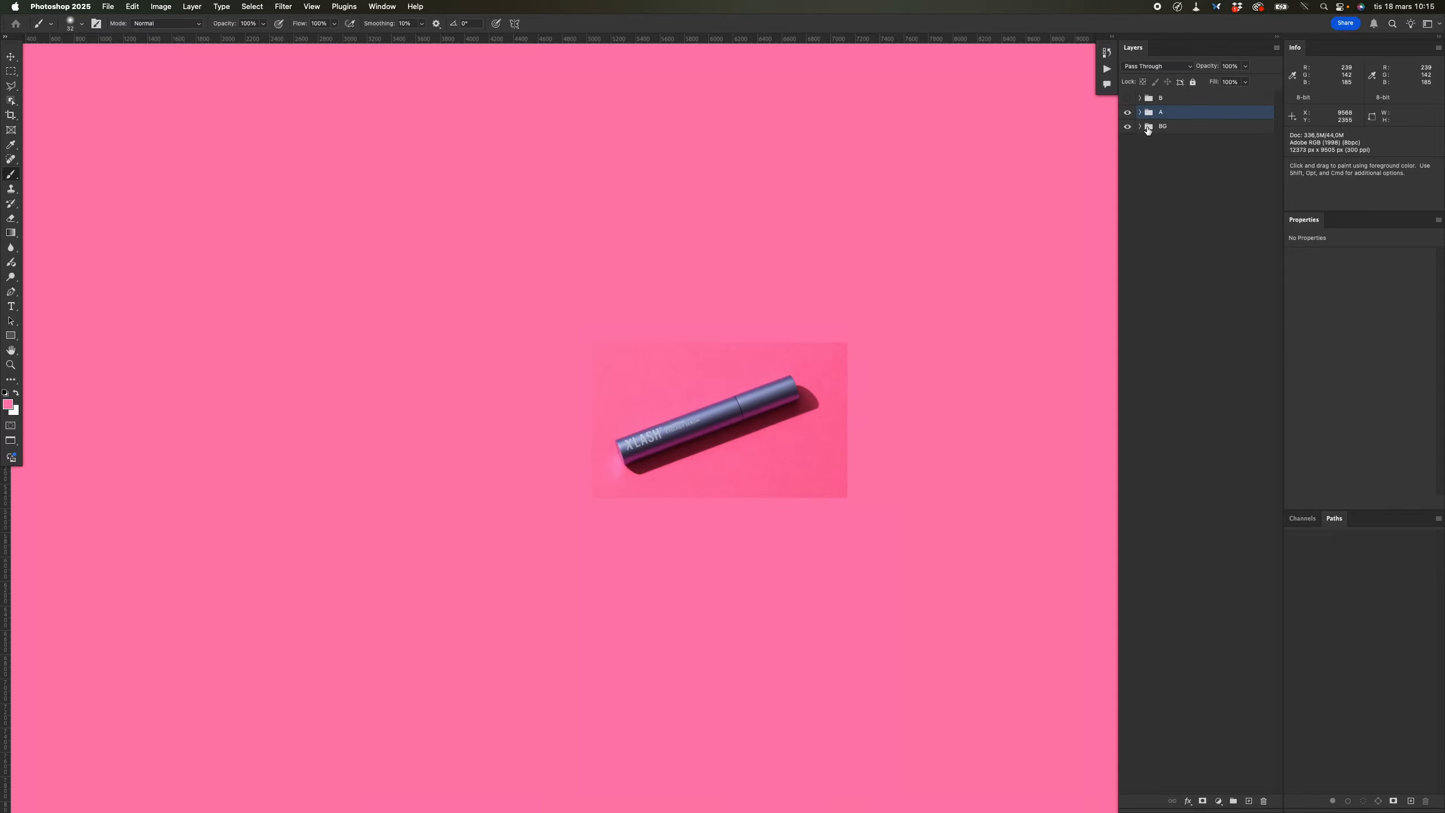
click(1139, 113)
click(1167, 130)
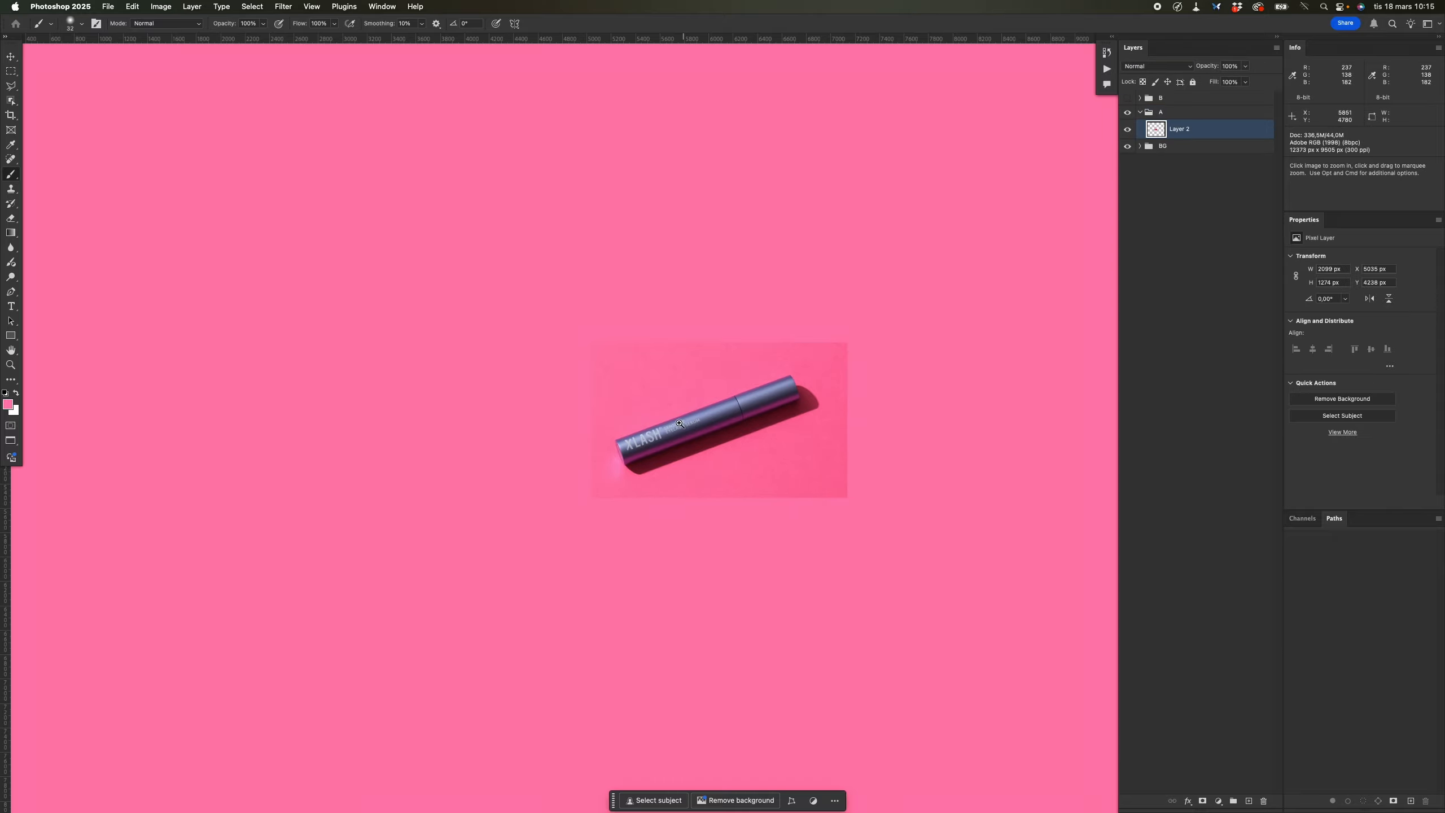
Retouch the dust specks on the closed tube in Layer 2 with the content-aware Spot Healing Brush.
mouse_move(661, 454)
mouse_down()
mouse_move(734, 444)
mouse_move(755, 422)
mouse_up()
key(j)
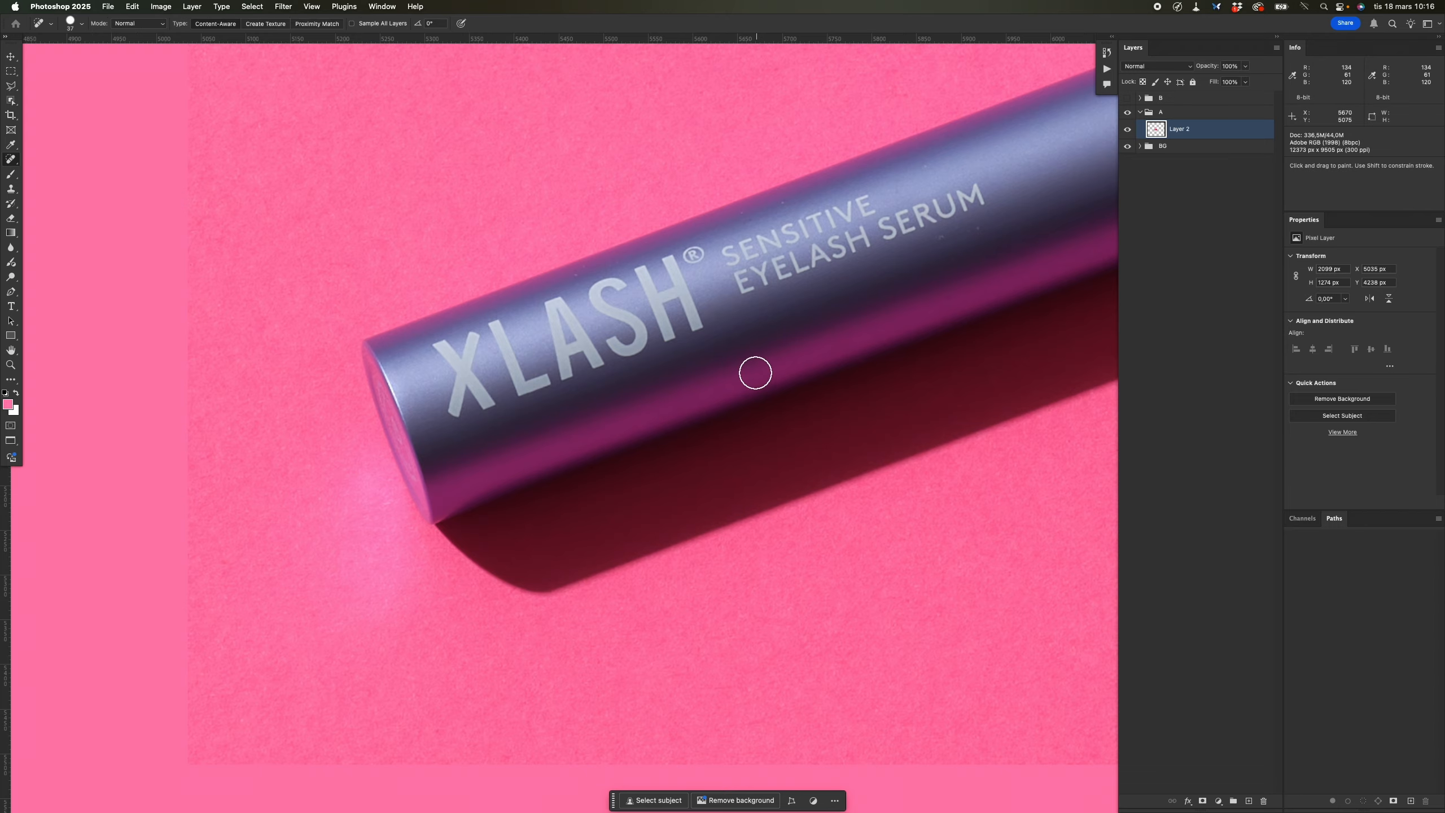
mouse_move(540, 311)
mouse_down()
mouse_move(618, 236)
mouse_move(615, 213)
mouse_up()
drag(981, 381, 426, 560)
click(727, 487)
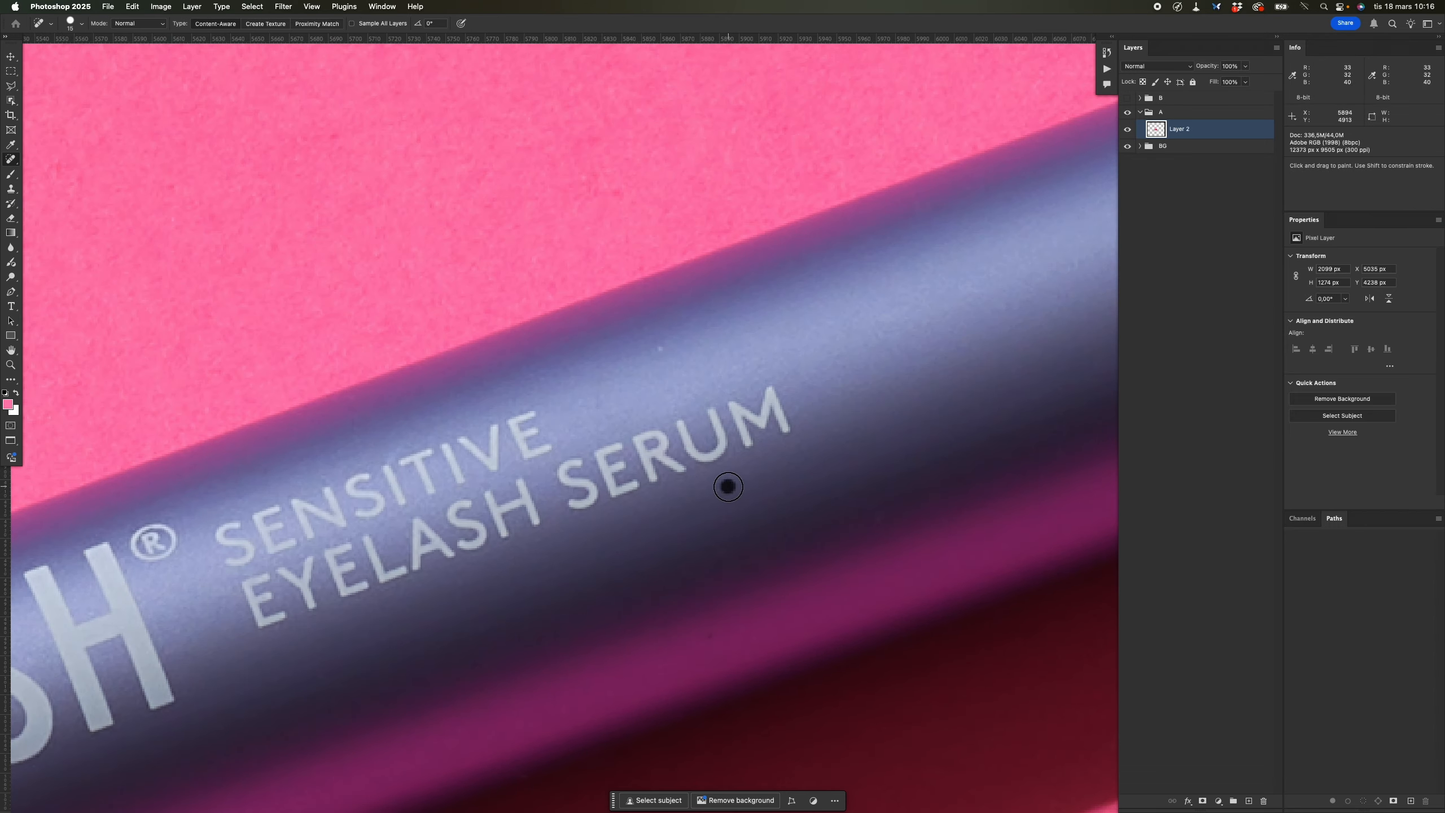
drag(1017, 353, 528, 417)
drag(1018, 319, 466, 435)
drag(981, 342, 635, 584)
drag(455, 683, 852, 297)
drag(512, 615, 1010, 303)
drag(286, 555, 961, 330)
drag(788, 319, 543, 545)
drag(717, 482, 632, 509)
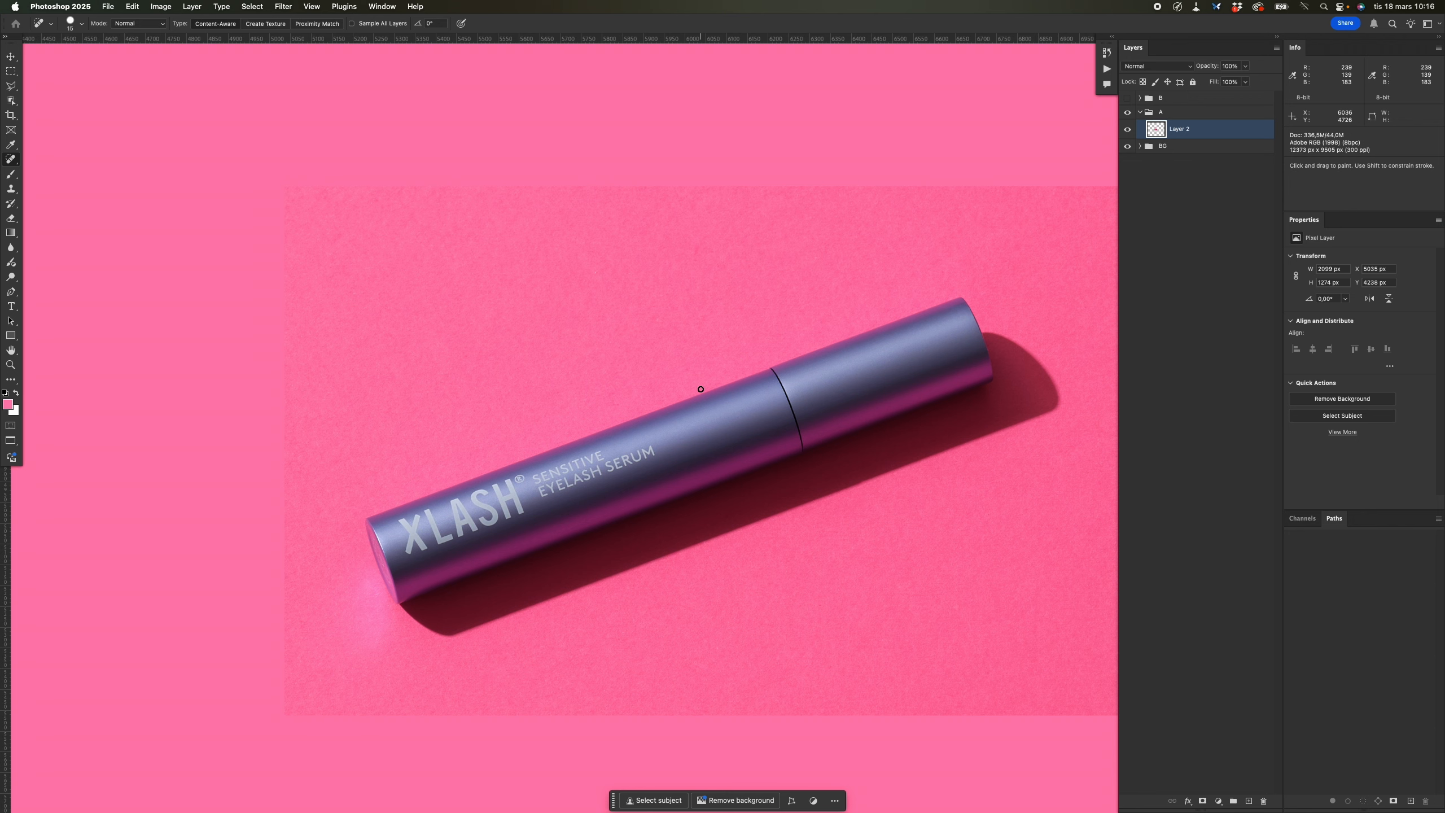
Switch to the Pen tool and examine the edges of the tube and its shadow from end to end.
key(p)
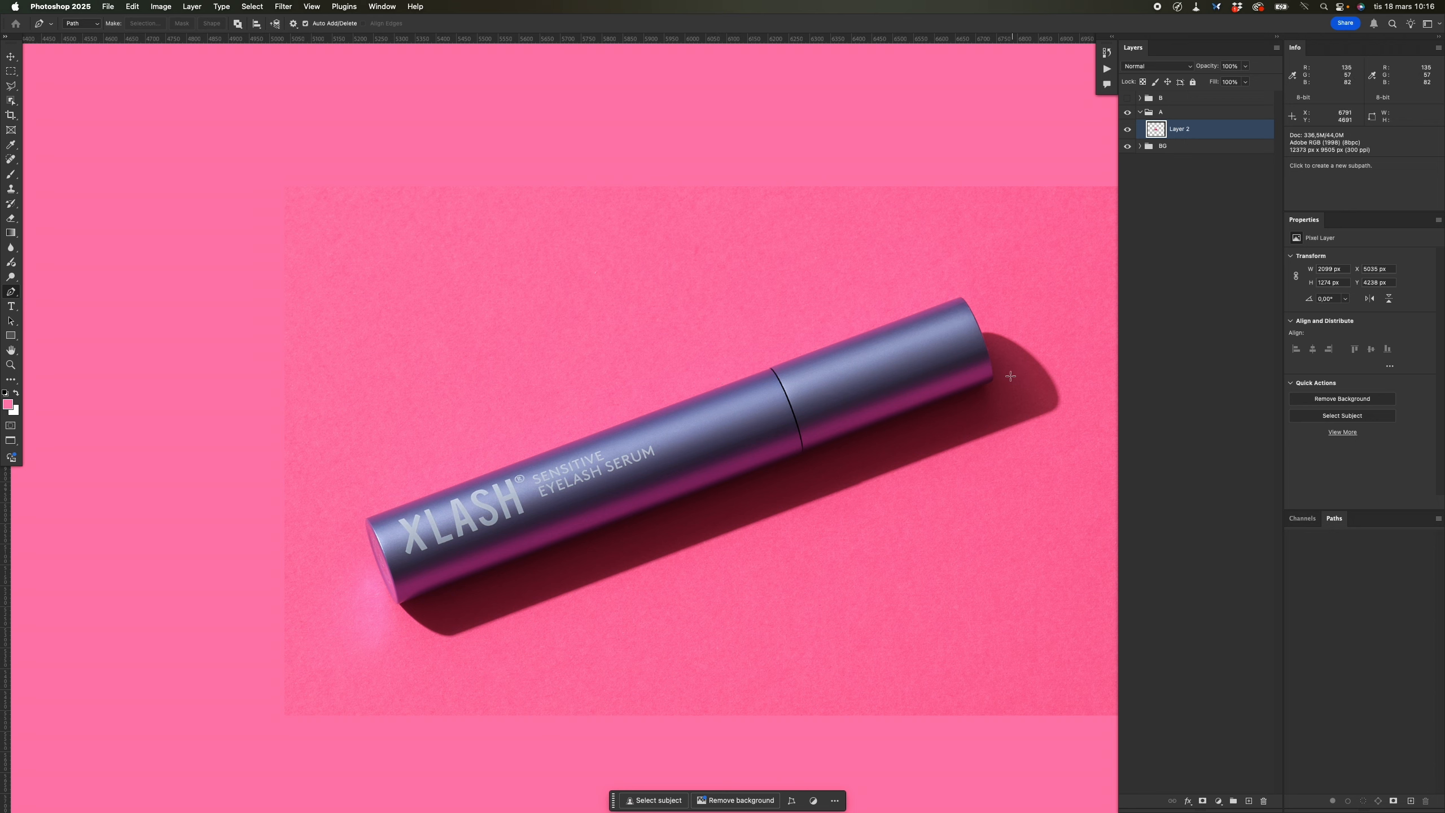
drag(1007, 379, 826, 374)
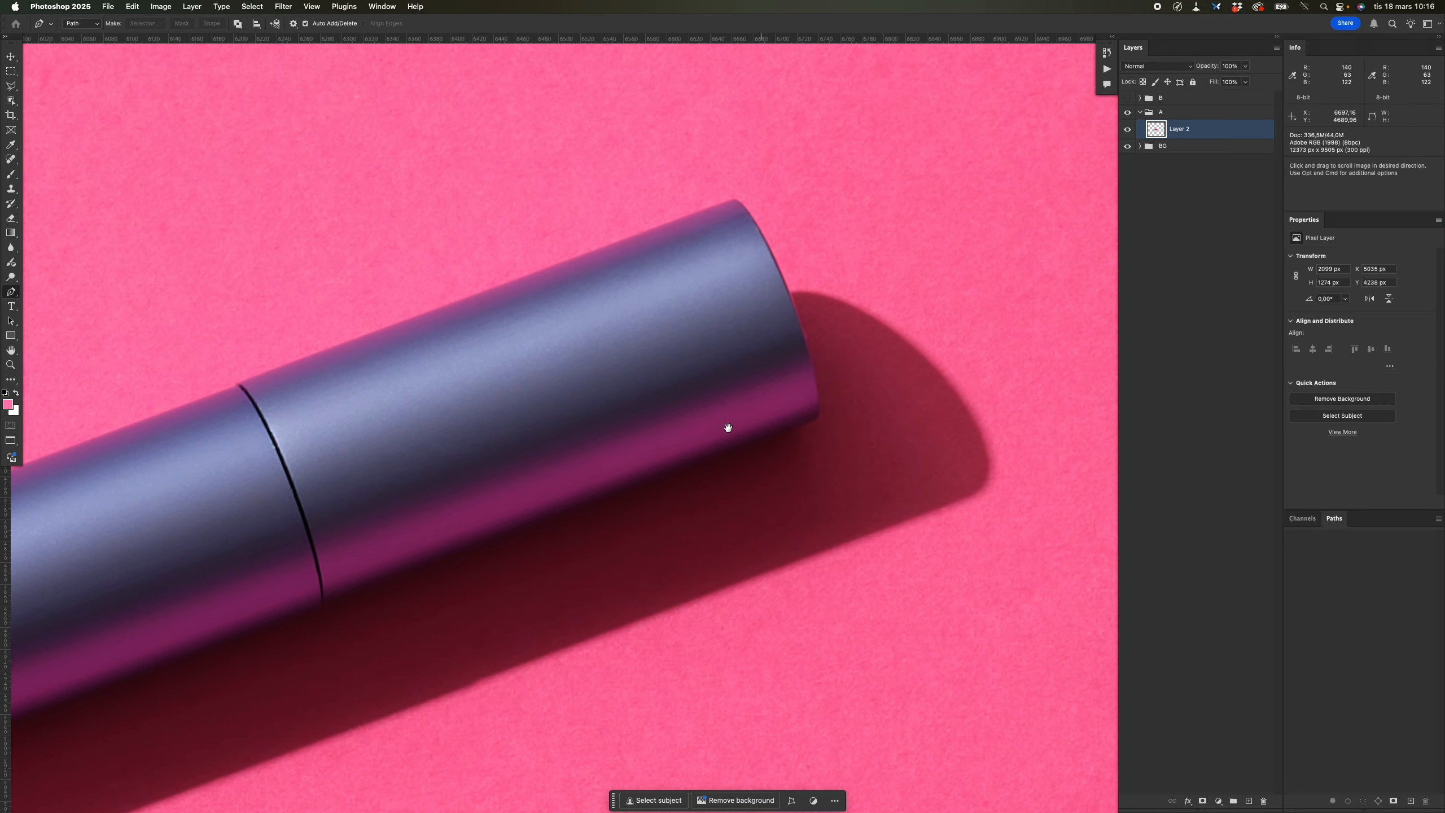
drag(724, 426, 1235, 268)
drag(694, 520, 929, 403)
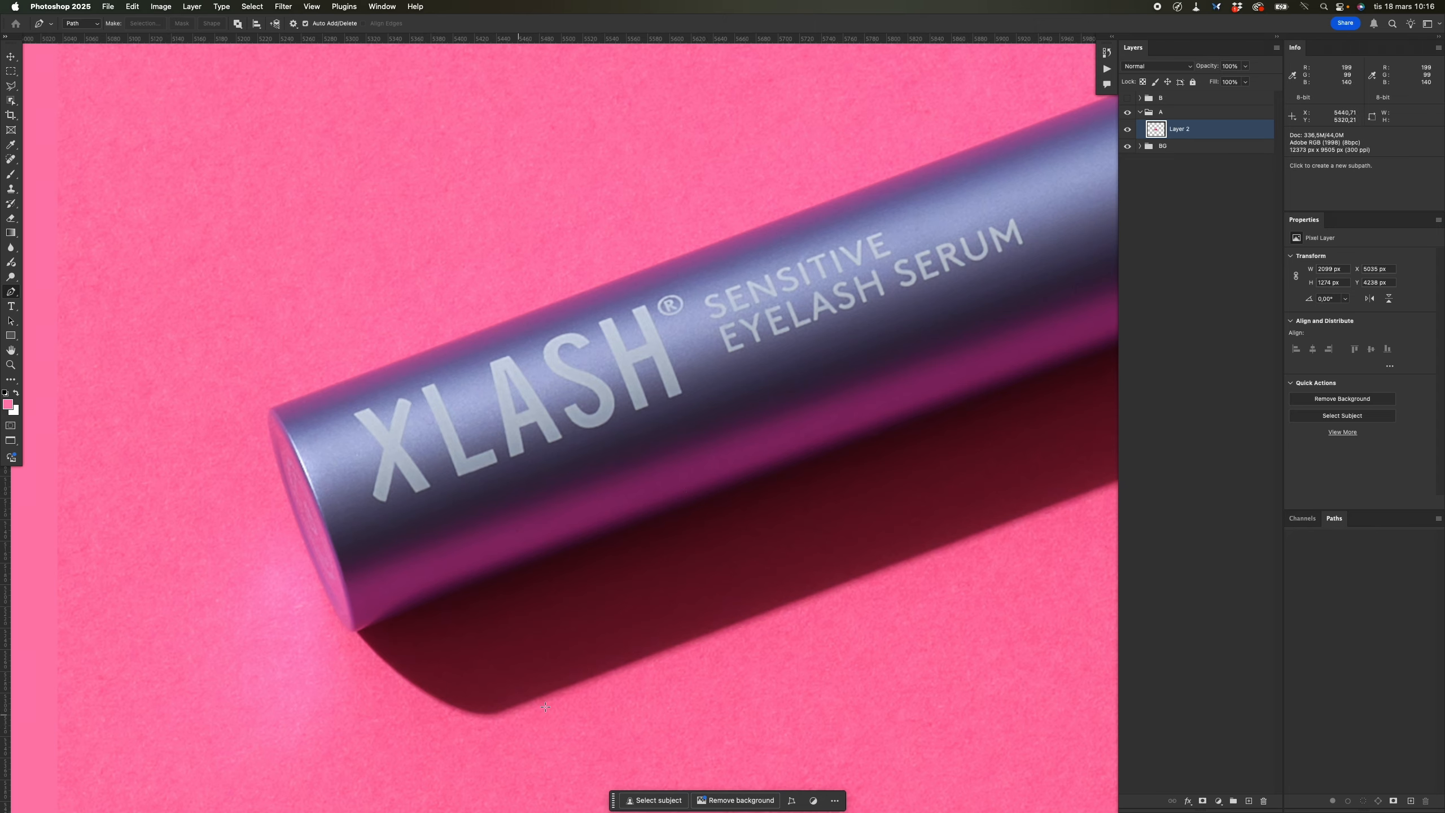
drag(1051, 500, 384, 658)
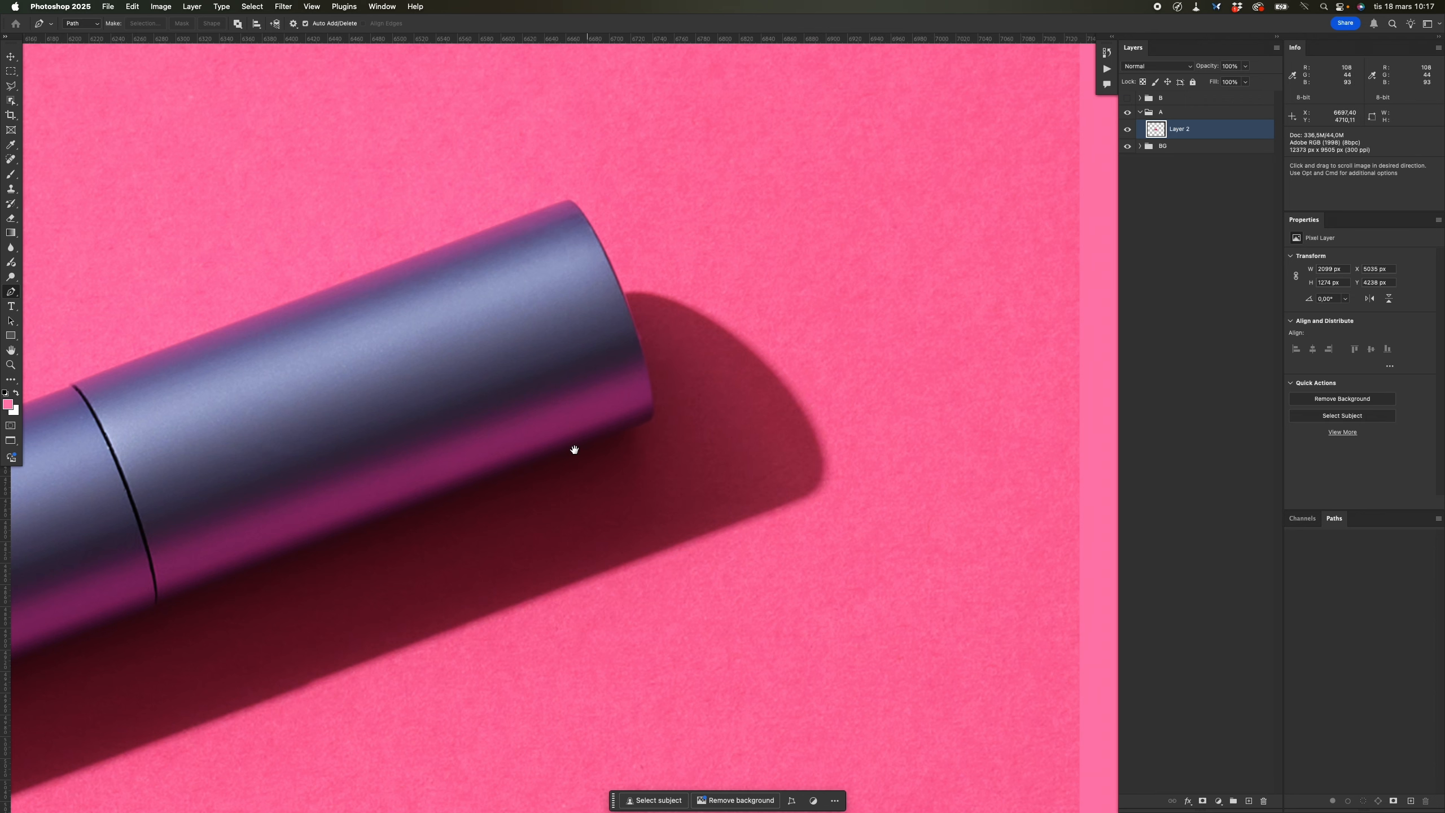
drag(568, 449, 719, 345)
alt+super+click(695, 365)
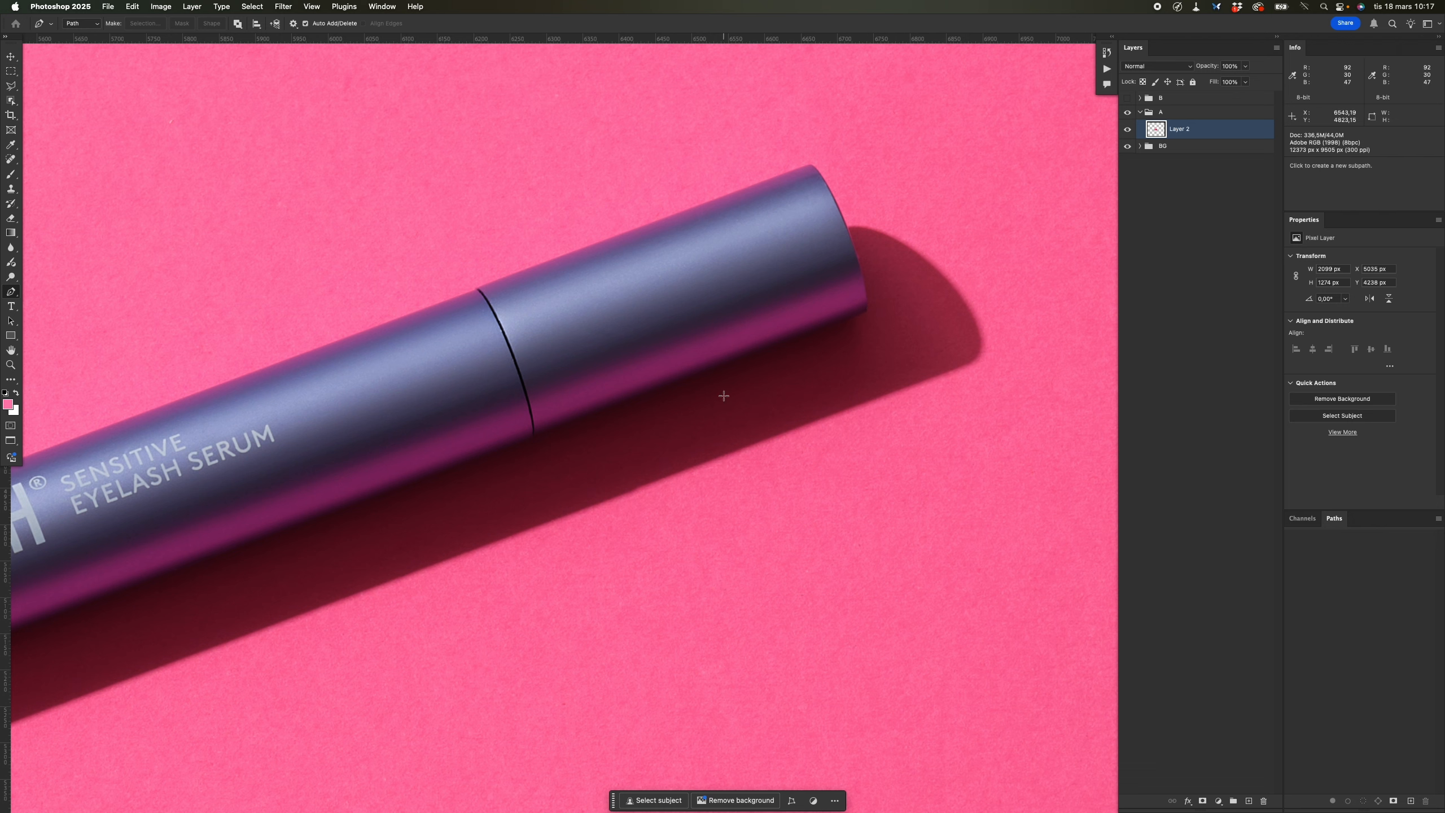
scroll(800, 375, down, 3)
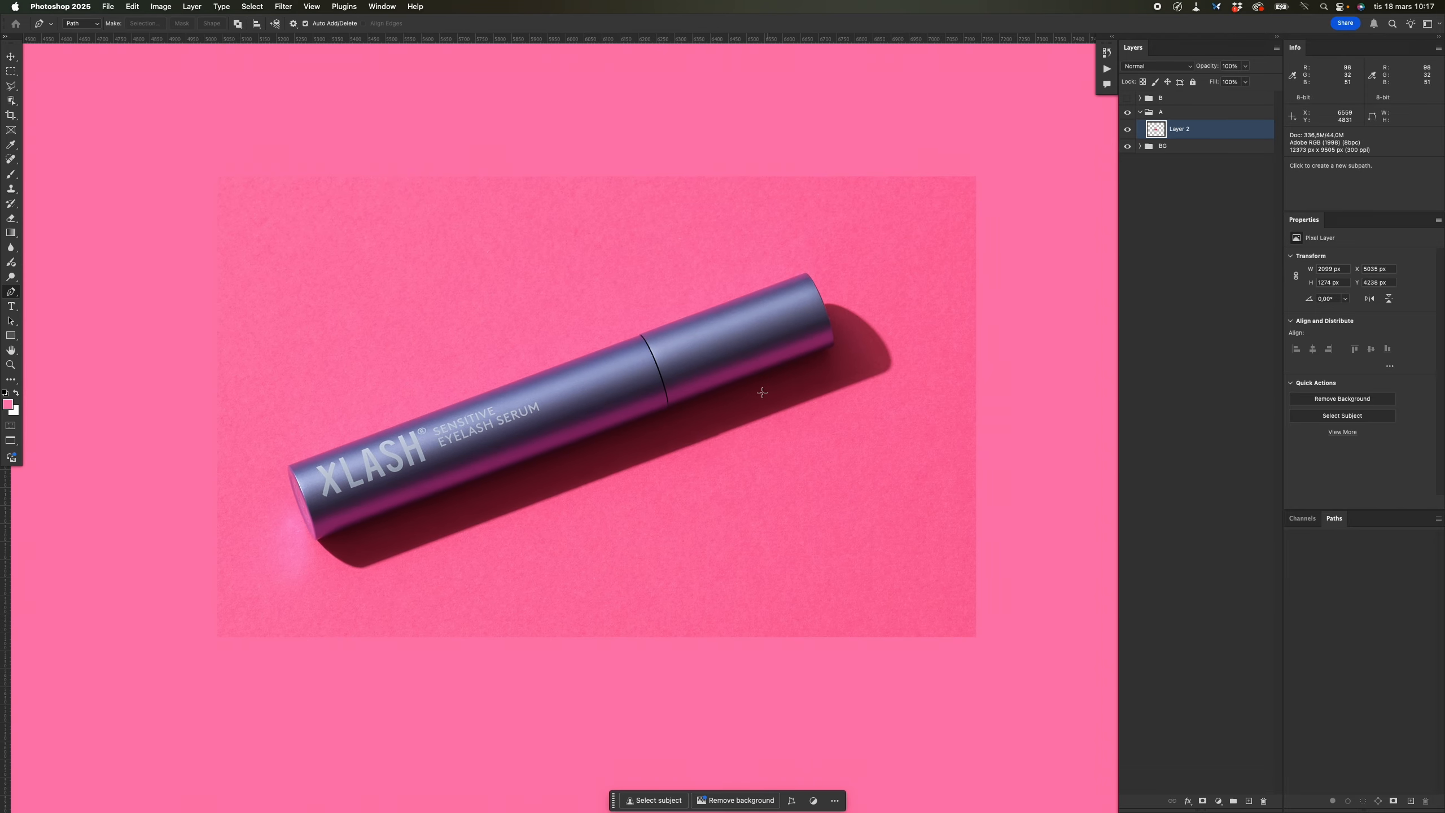
scroll(514, 490, up, 5)
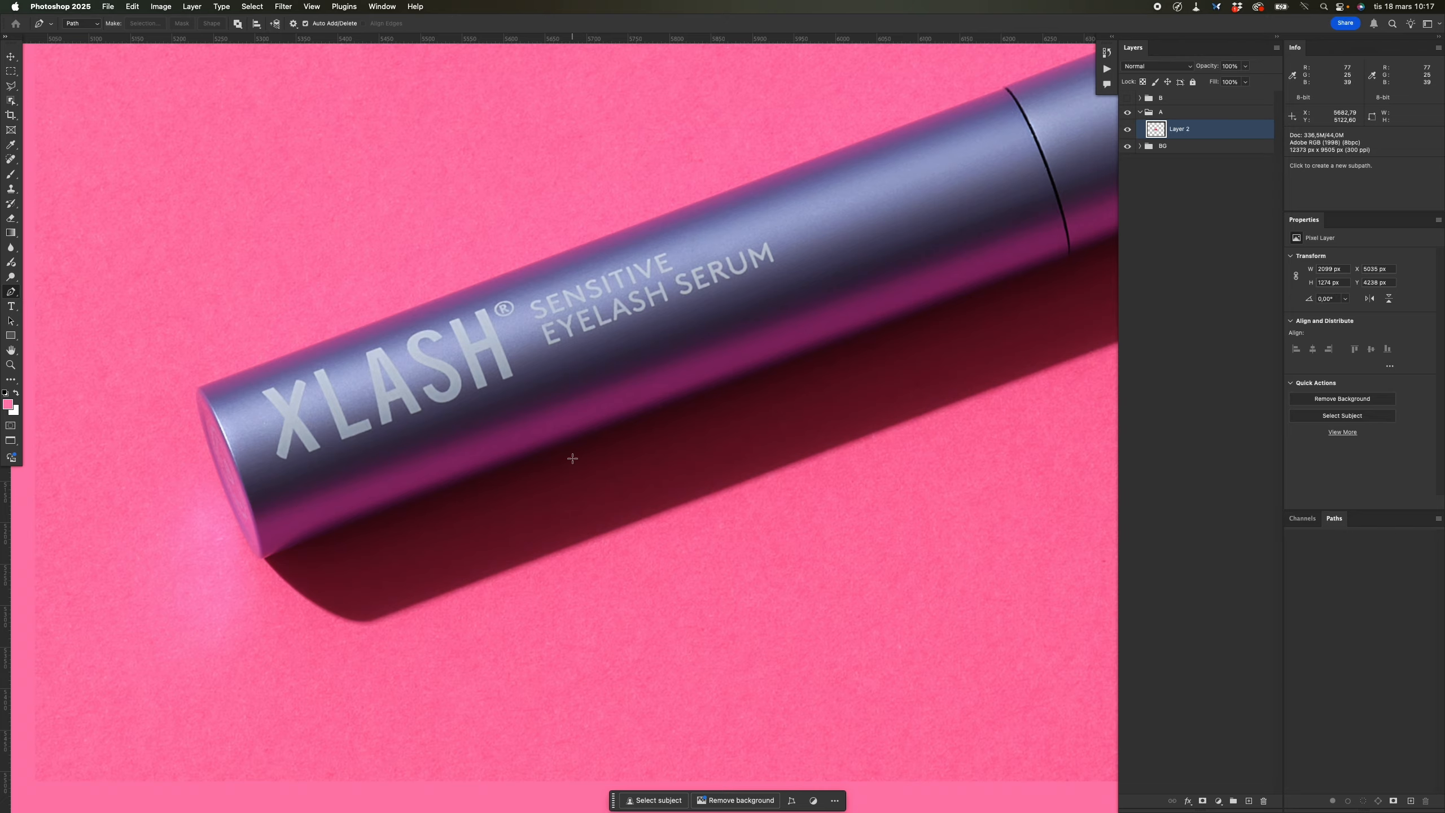
Start a pen path at the upper corner of the tube's logo end and trace the upper edge to the cap's far corner.
drag(298, 393, 580, 338)
scroll(484, 342, up, 5)
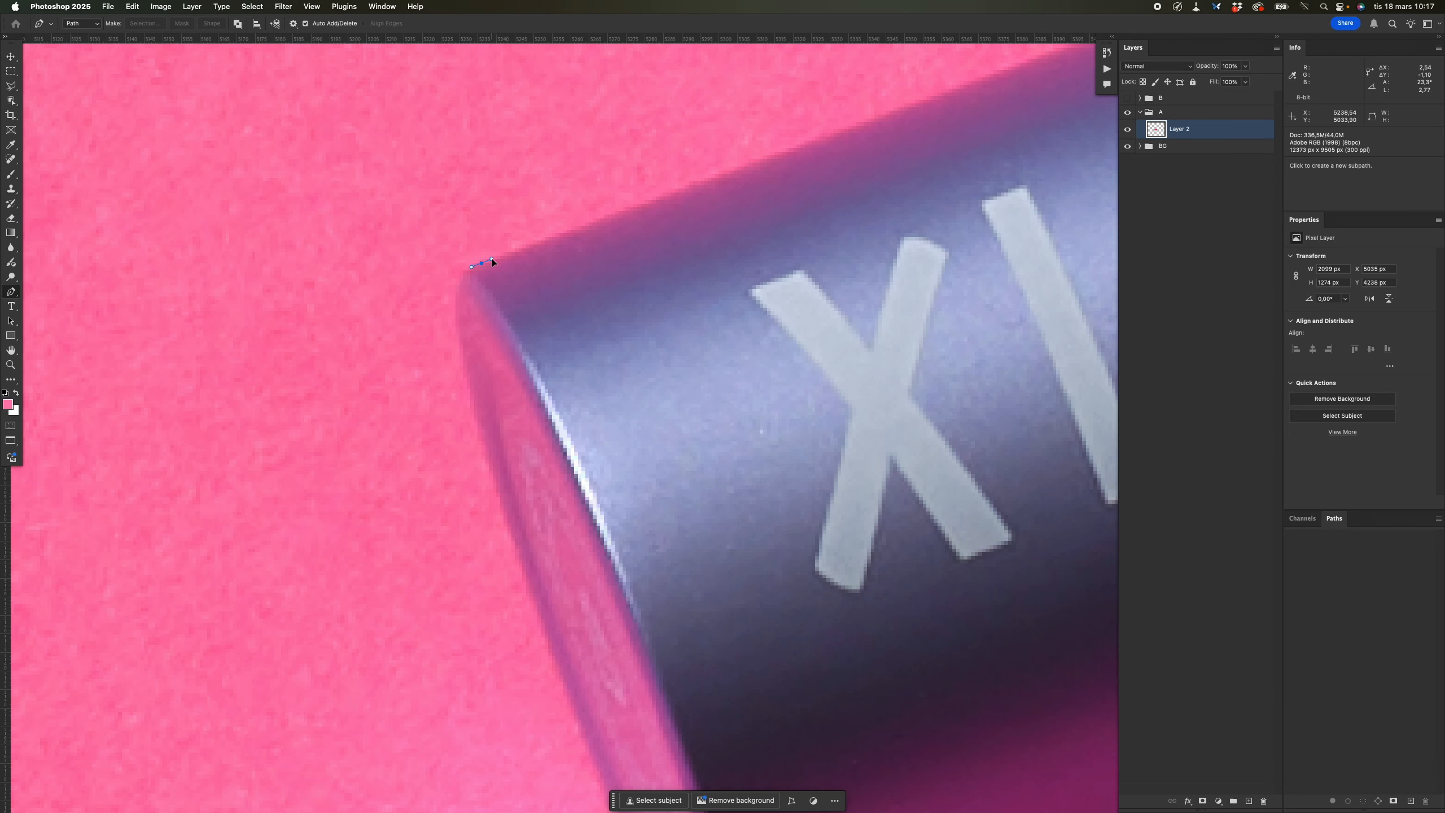
click(493, 261)
scroll(493, 261, down, 3)
drag(865, 238, 271, 548)
scroll(592, 326, up, 5)
click(593, 326)
drag(609, 309, 616, 307)
drag(684, 452, 273, 598)
drag(541, 387, 868, 224)
drag(603, 320, 628, 311)
Continue the path down the cap's end and around the rounded tip of the shadow.
drag(750, 569, 453, 293)
scroll(579, 387, down, 1)
click(486, 367)
drag(966, 550, 1021, 586)
drag(1021, 589, 492, 165)
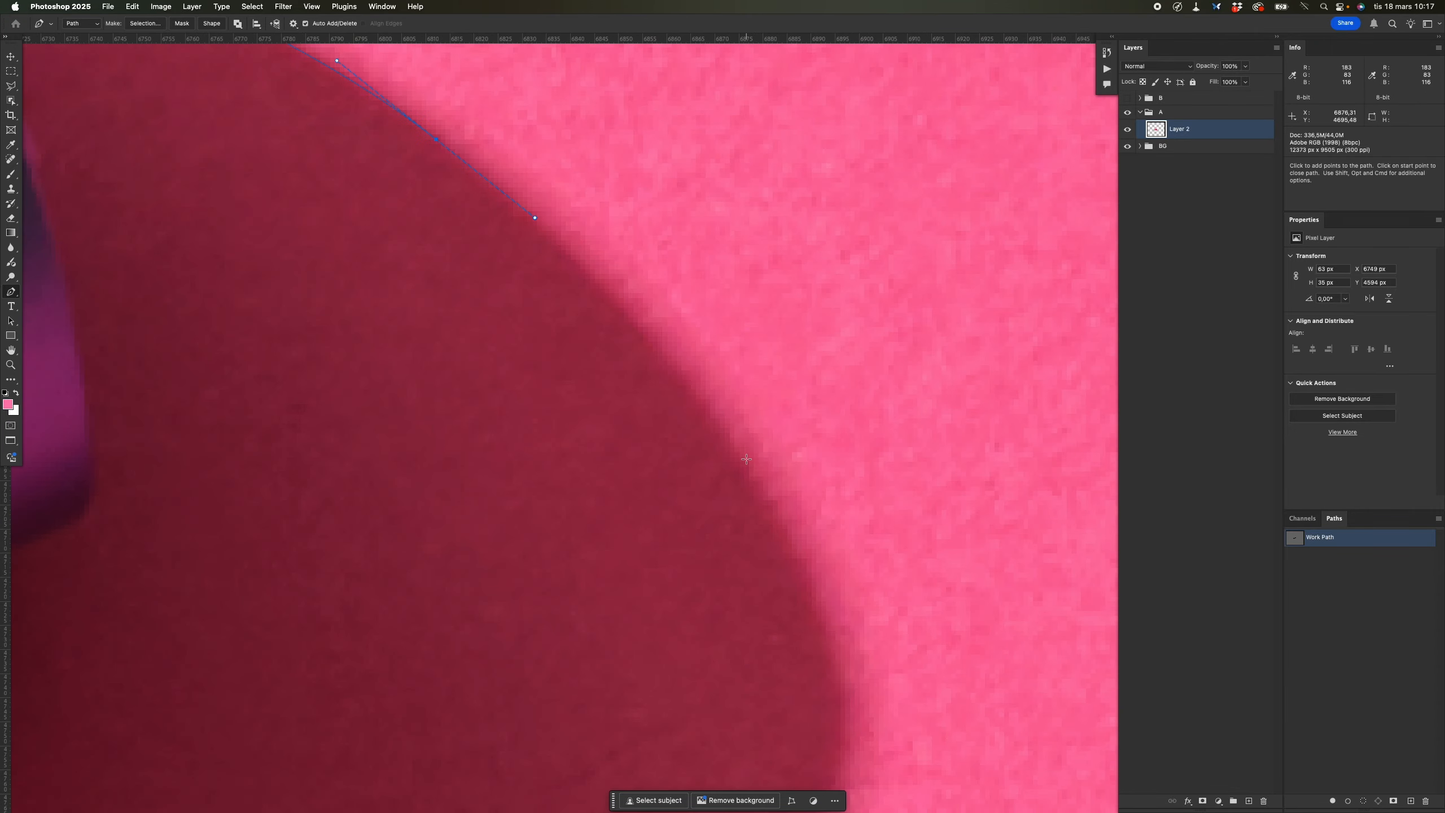
drag(744, 455, 809, 558)
drag(809, 558, 666, 312)
drag(694, 429, 698, 479)
drag(697, 479, 859, 262)
drag(812, 358, 783, 376)
Trace the shadow's lower edge back to the bottom corner of the tube's logo end.
scroll(595, 453, down, 3)
drag(364, 620, 1090, 345)
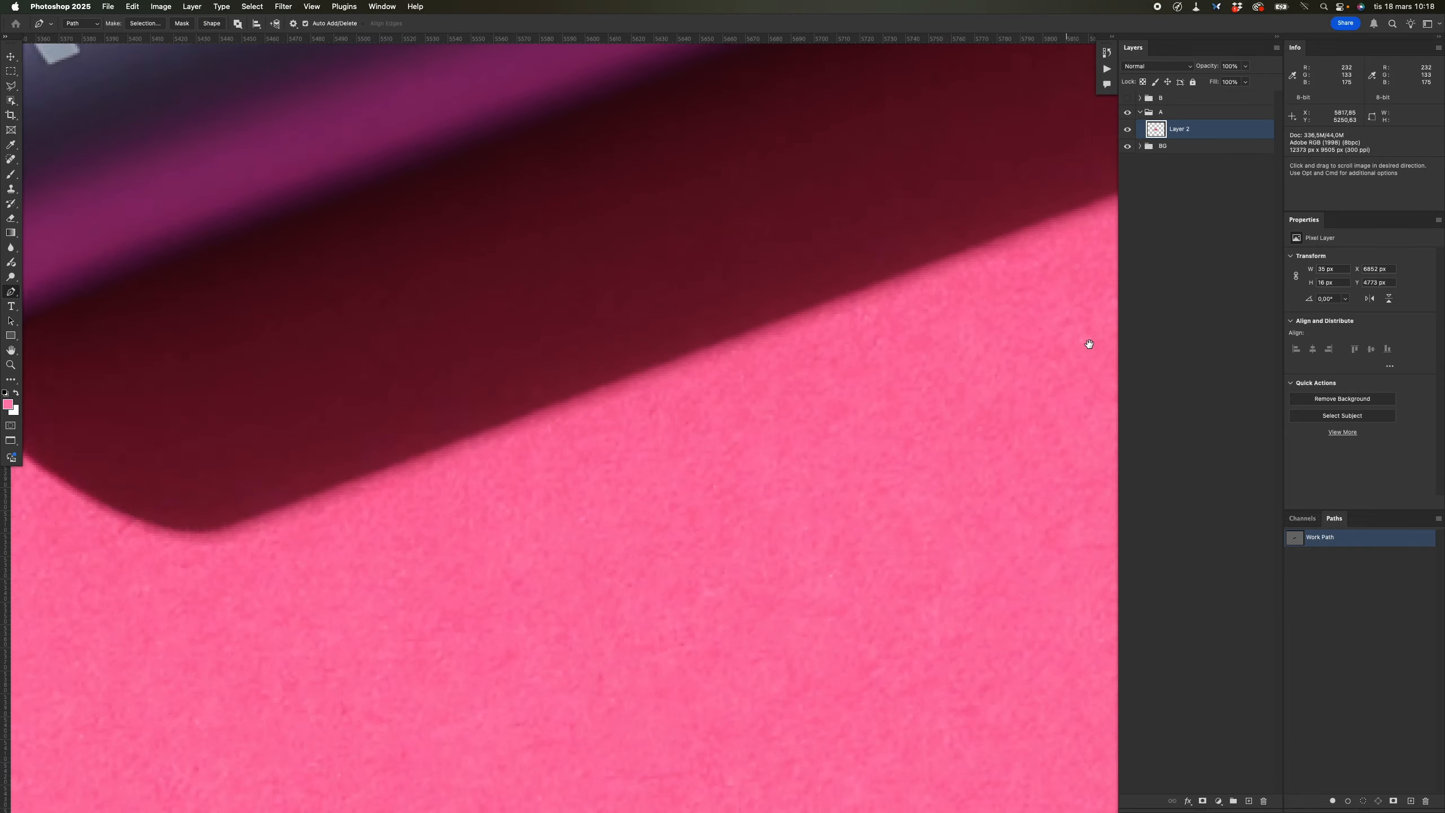
drag(364, 529, 832, 313)
drag(736, 303, 852, 482)
scroll(613, 284, up, 3)
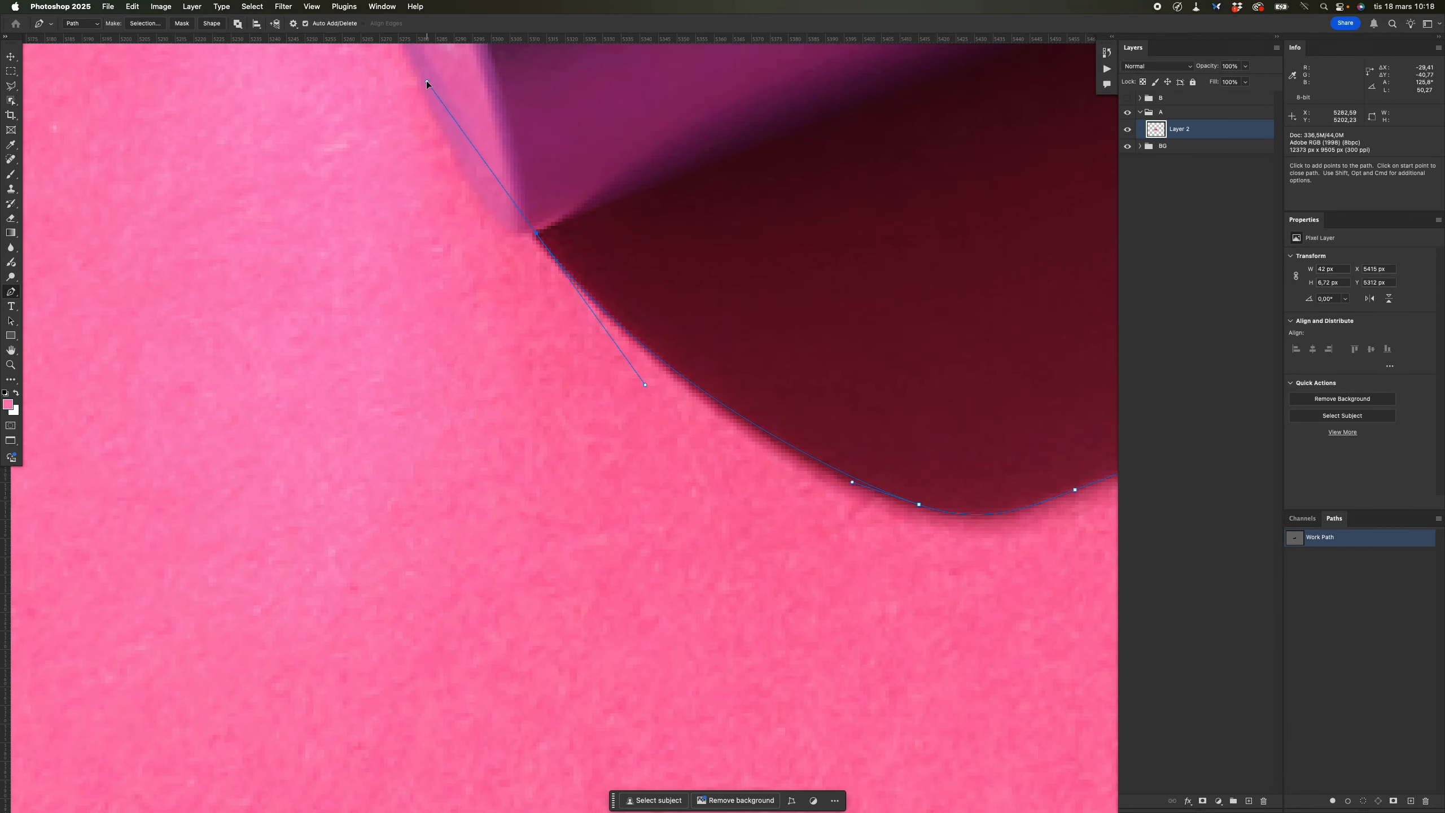
drag(536, 232, 525, 236)
Trace the curved end face beside the XLASH logo and close the path at its starting point.
drag(774, 423, 568, 406)
drag(439, 368, 510, 428)
scroll(544, 478, up, 3)
drag(334, 215, 560, 447)
drag(561, 447, 478, 446)
drag(478, 447, 507, 574)
drag(489, 367, 552, 661)
drag(501, 495, 544, 495)
drag(520, 473, 517, 379)
click(555, 429)
drag(523, 569, 532, 590)
click(547, 442)
mouse_move(518, 442)
mouse_down()
mouse_move(547, 443)
mouse_move(526, 462)
mouse_up()
drag(527, 462, 399, 462)
drag(730, 495, 619, 466)
drag(698, 556, 277, 643)
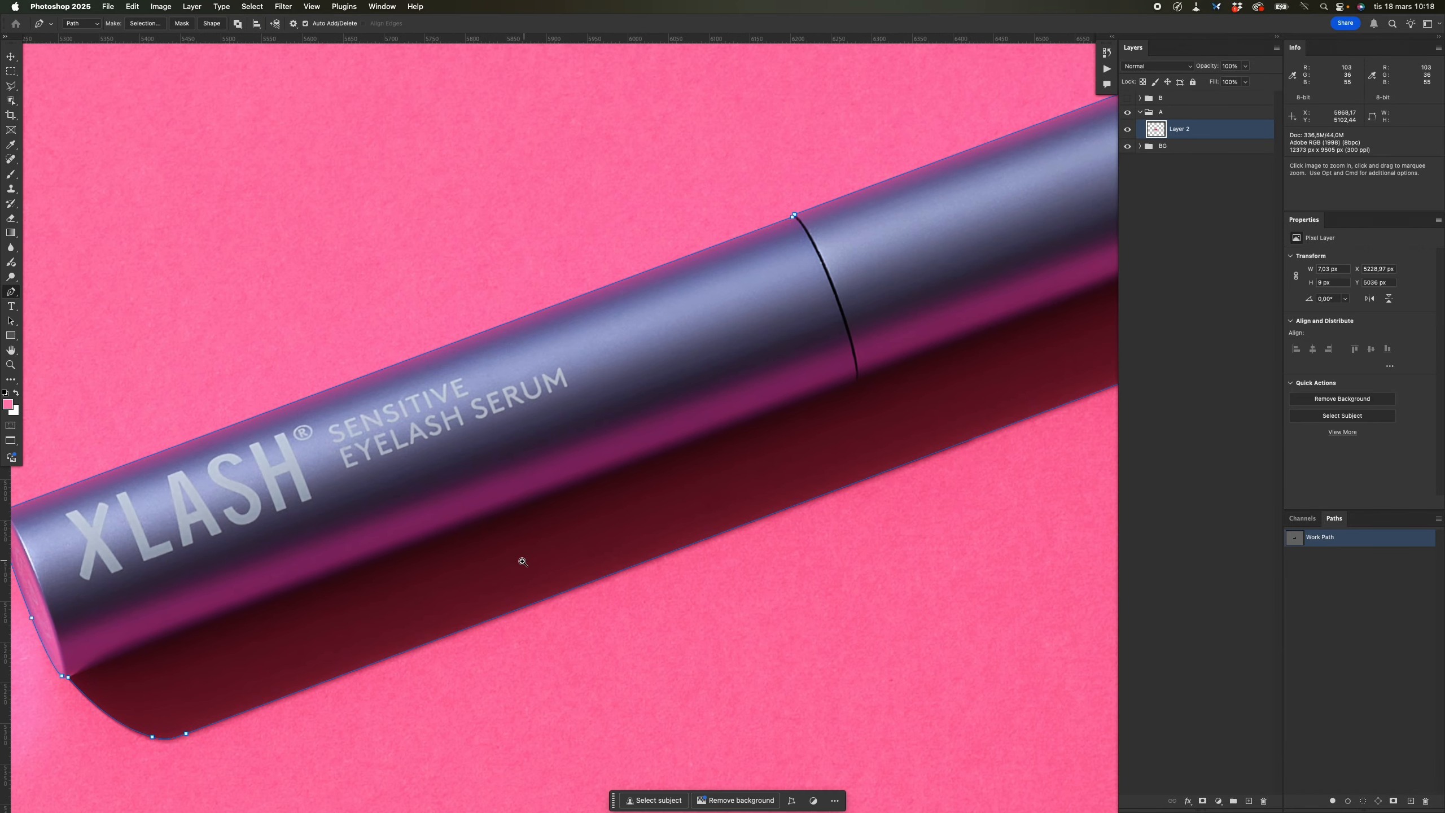
Save the work path as Path 1 and deselect it.
key(super+0)
double_click(1327, 536)
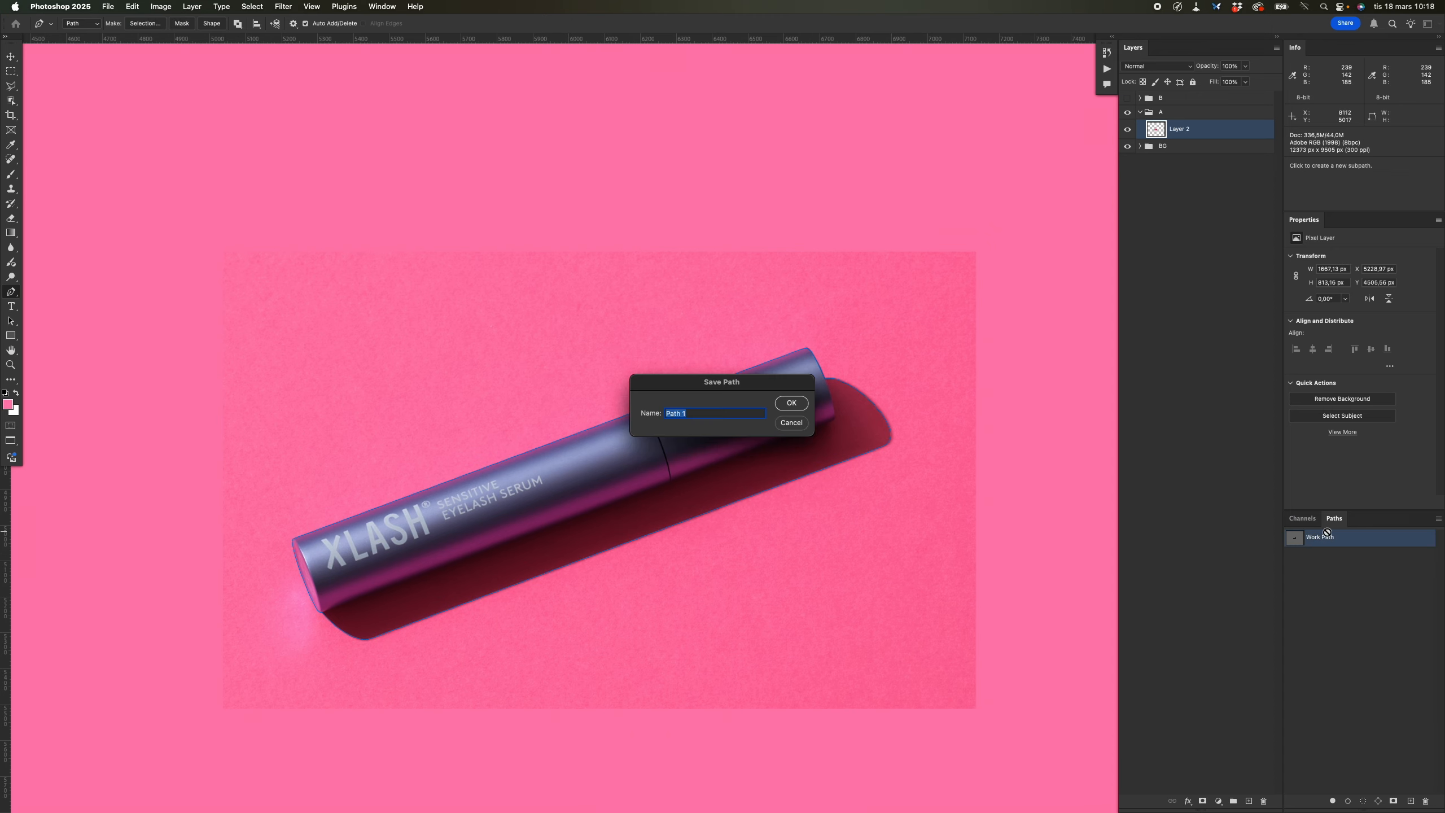
key(Return)
scroll(732, 477, down, 2)
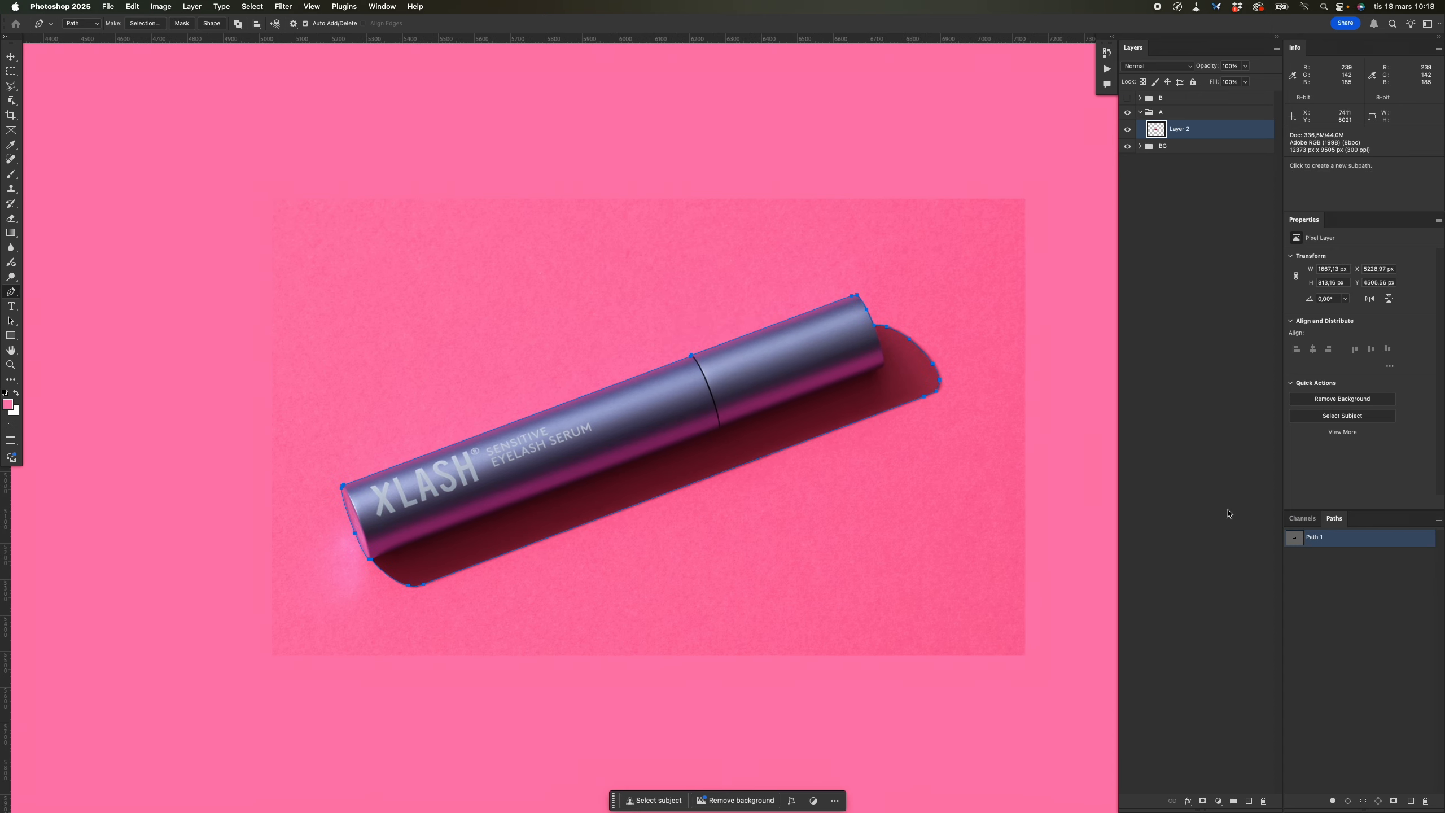
click(1358, 590)
Mask the collapsed group A with a selection made from Path 1, feathered by 0.5 pixels.
click(1141, 114)
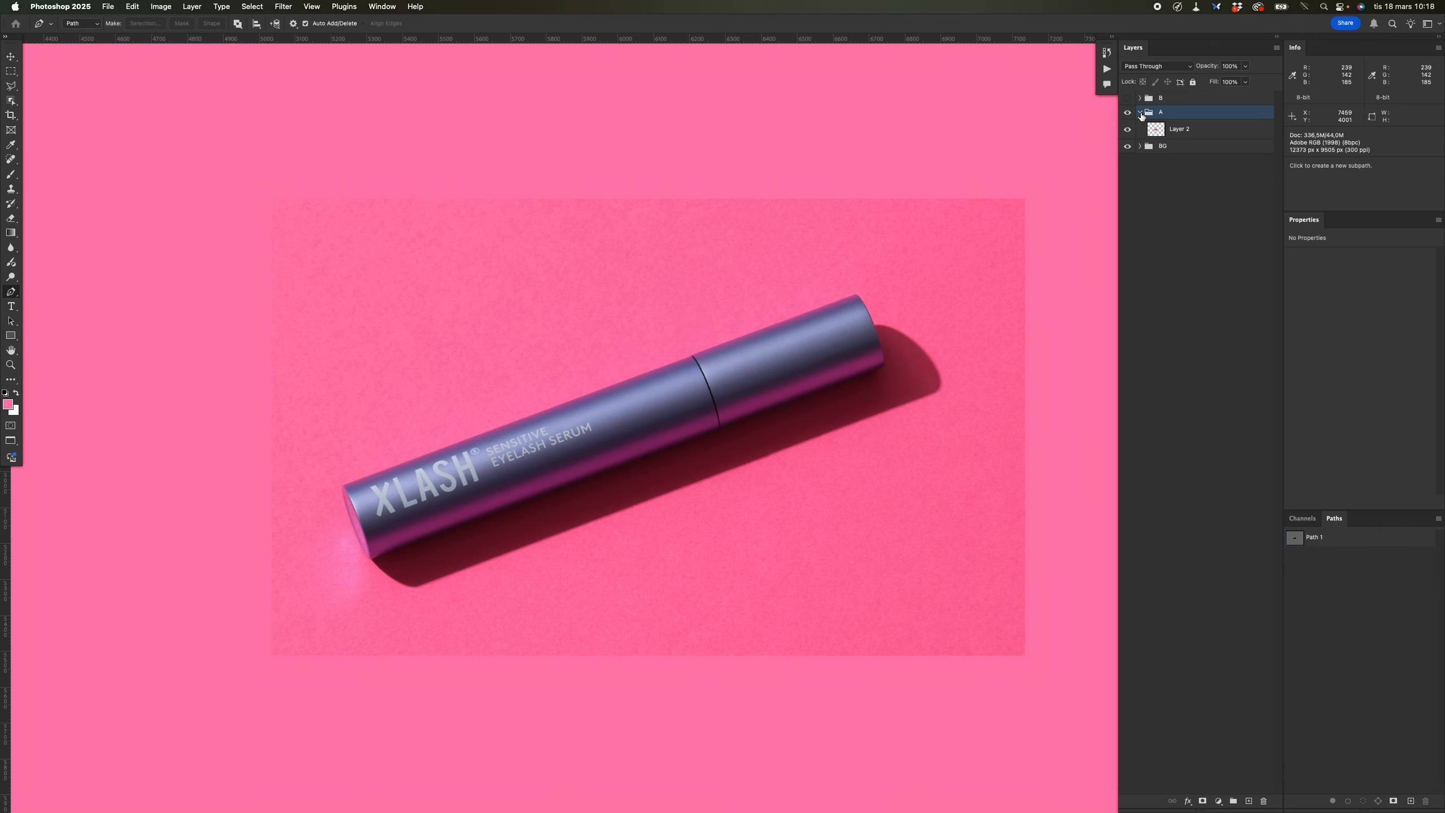
click(1141, 114)
super+click(1295, 537)
key(shift+F6)
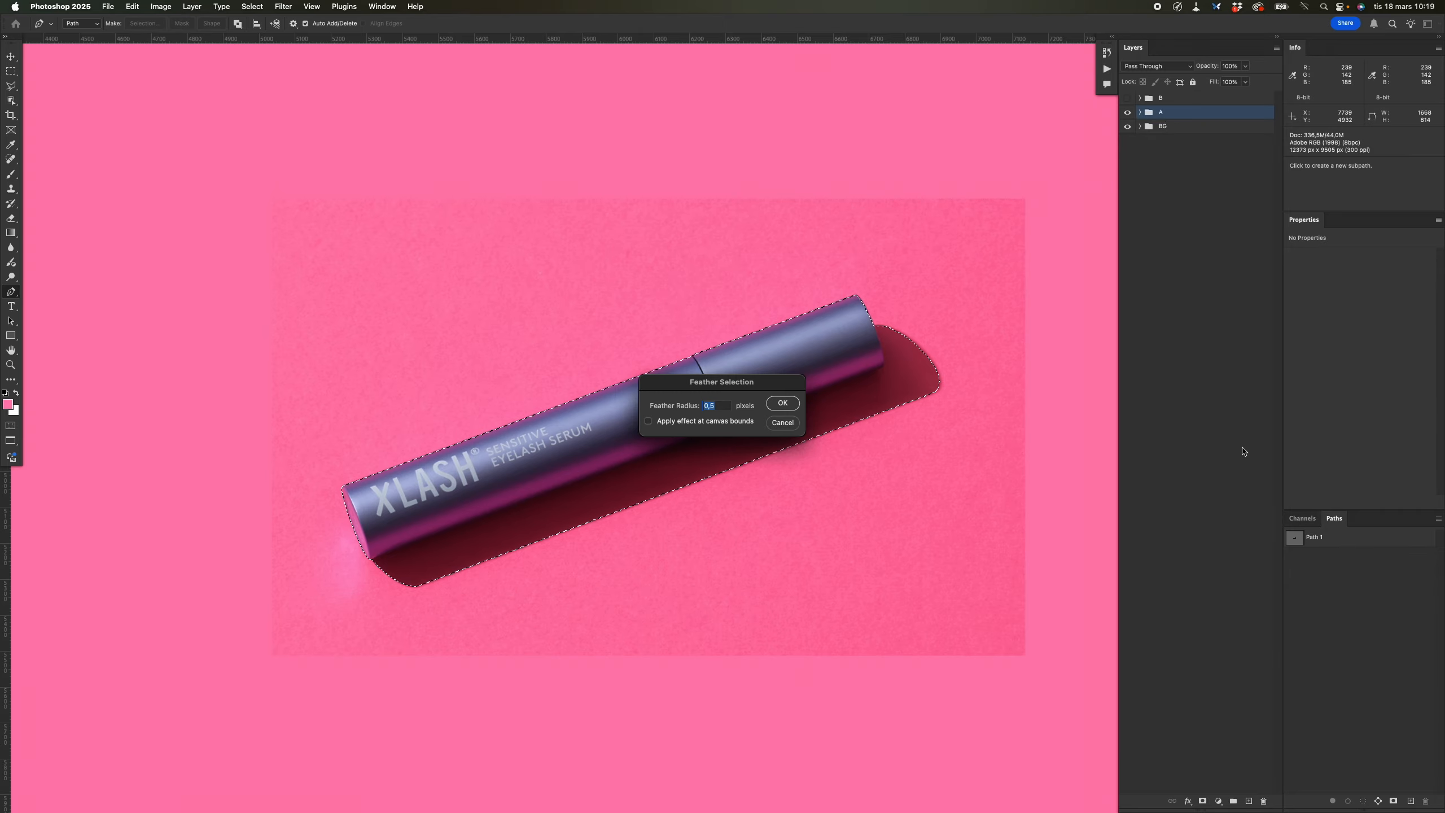
key(Return)
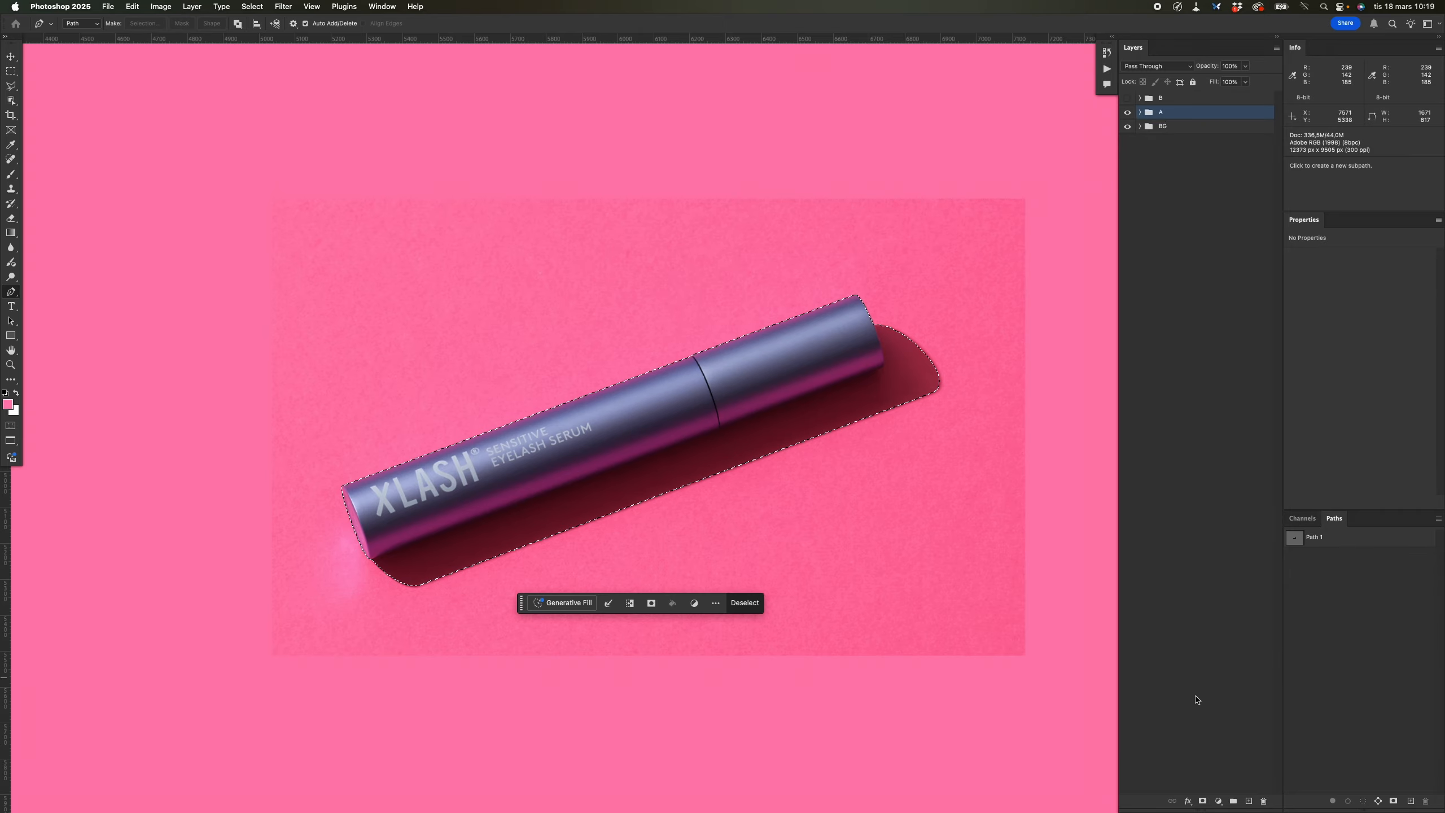
click(1202, 801)
Compare group A with and without its mask, examining the cutout edges around the cap and shadow.
drag(722, 441, 671, 433)
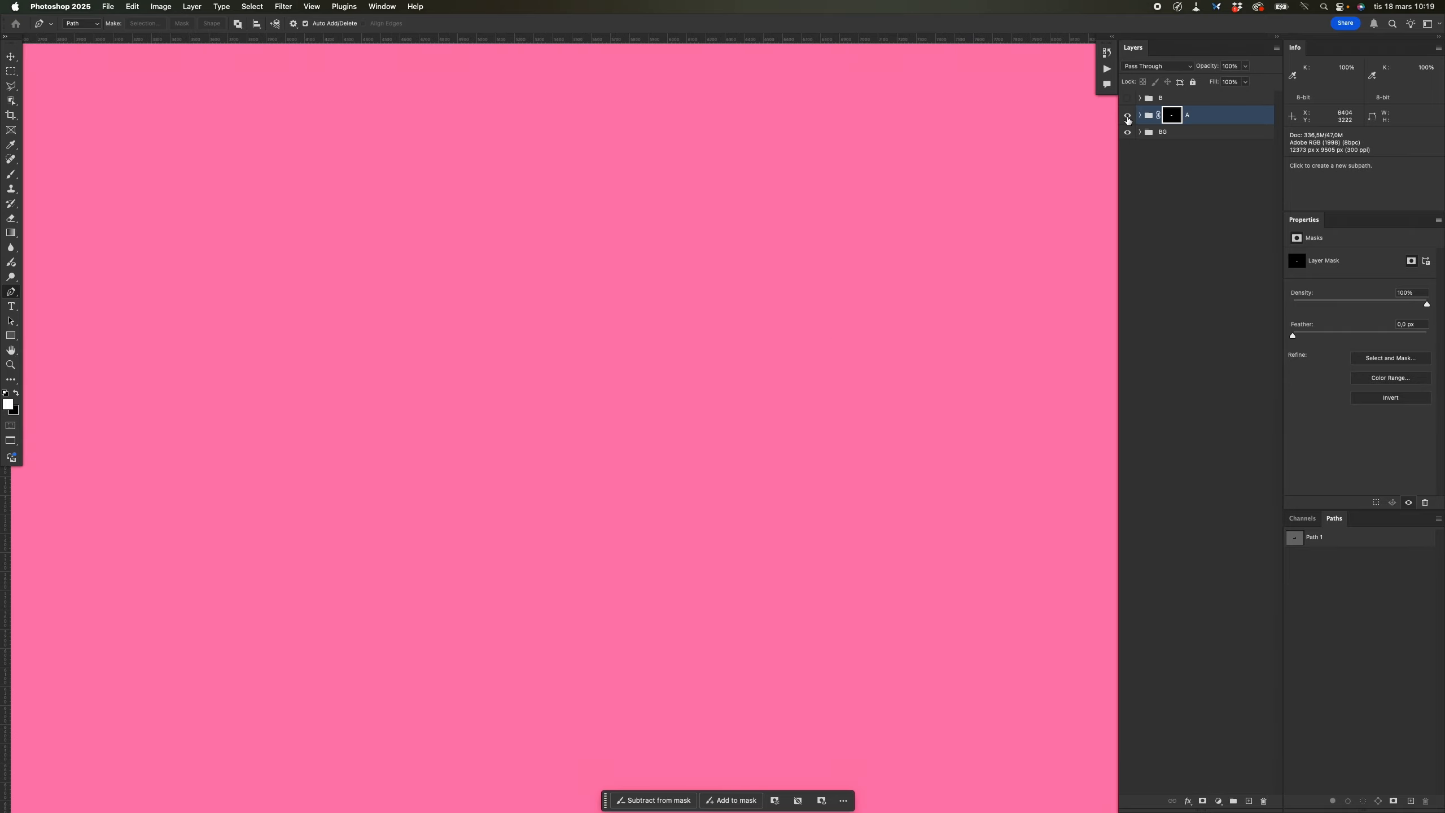
click(1127, 115)
drag(789, 423, 742, 419)
drag(836, 290, 923, 287)
shift+click(1175, 118)
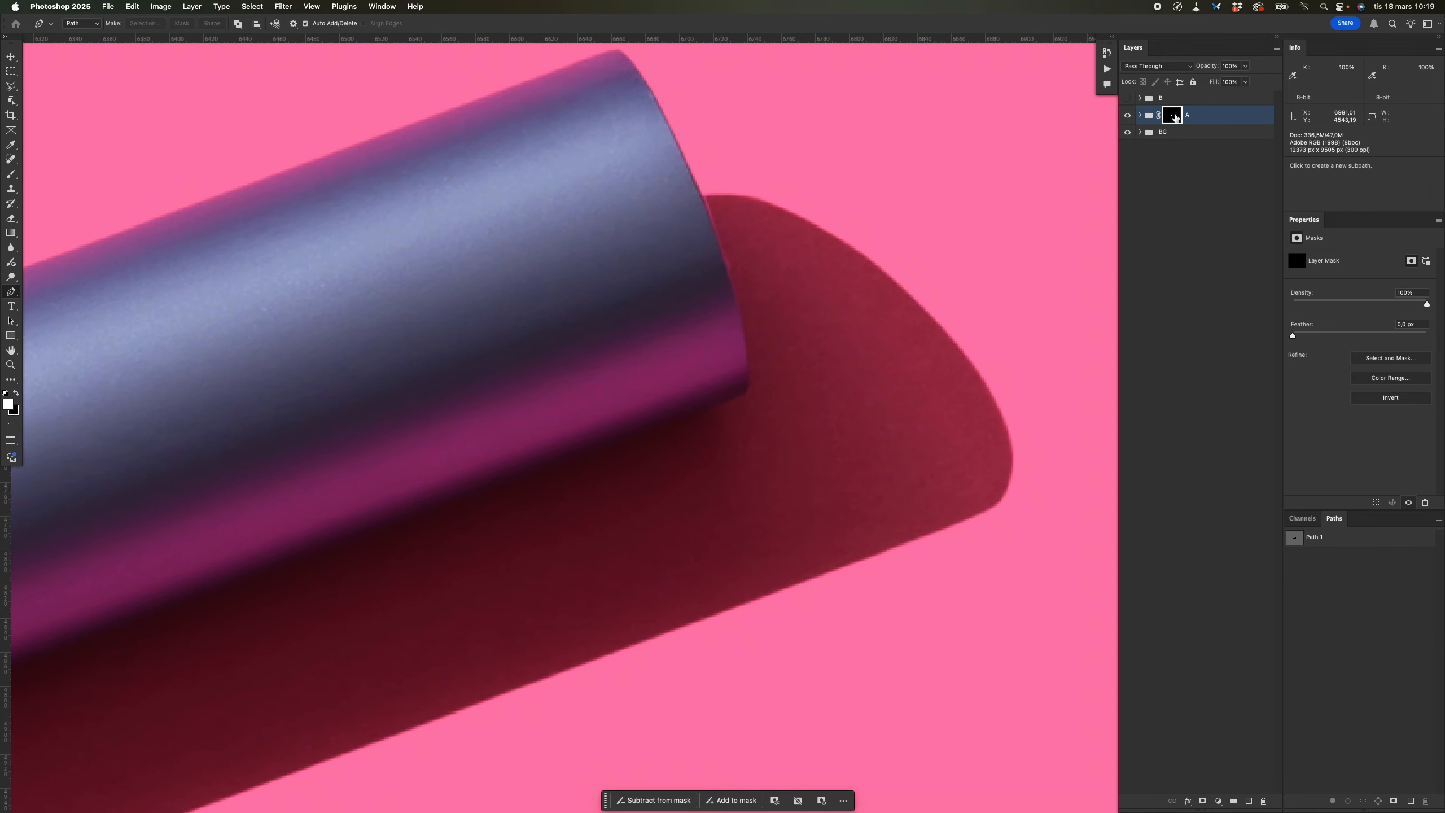
shift+click(1177, 116)
shift+click(1176, 116)
shift+click(1176, 116)
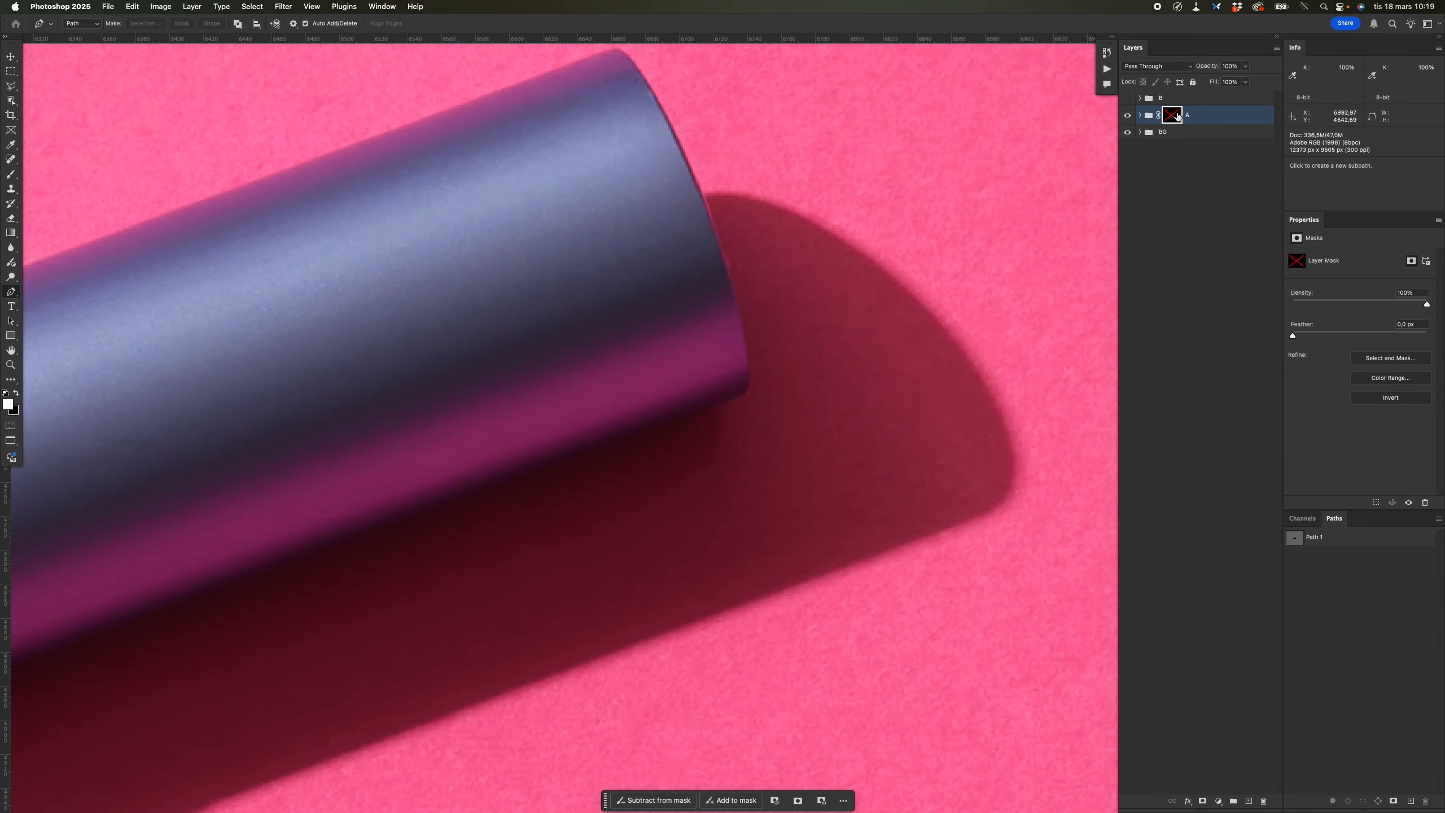
shift+click(1176, 117)
shift+click(1176, 118)
shift+click(1177, 117)
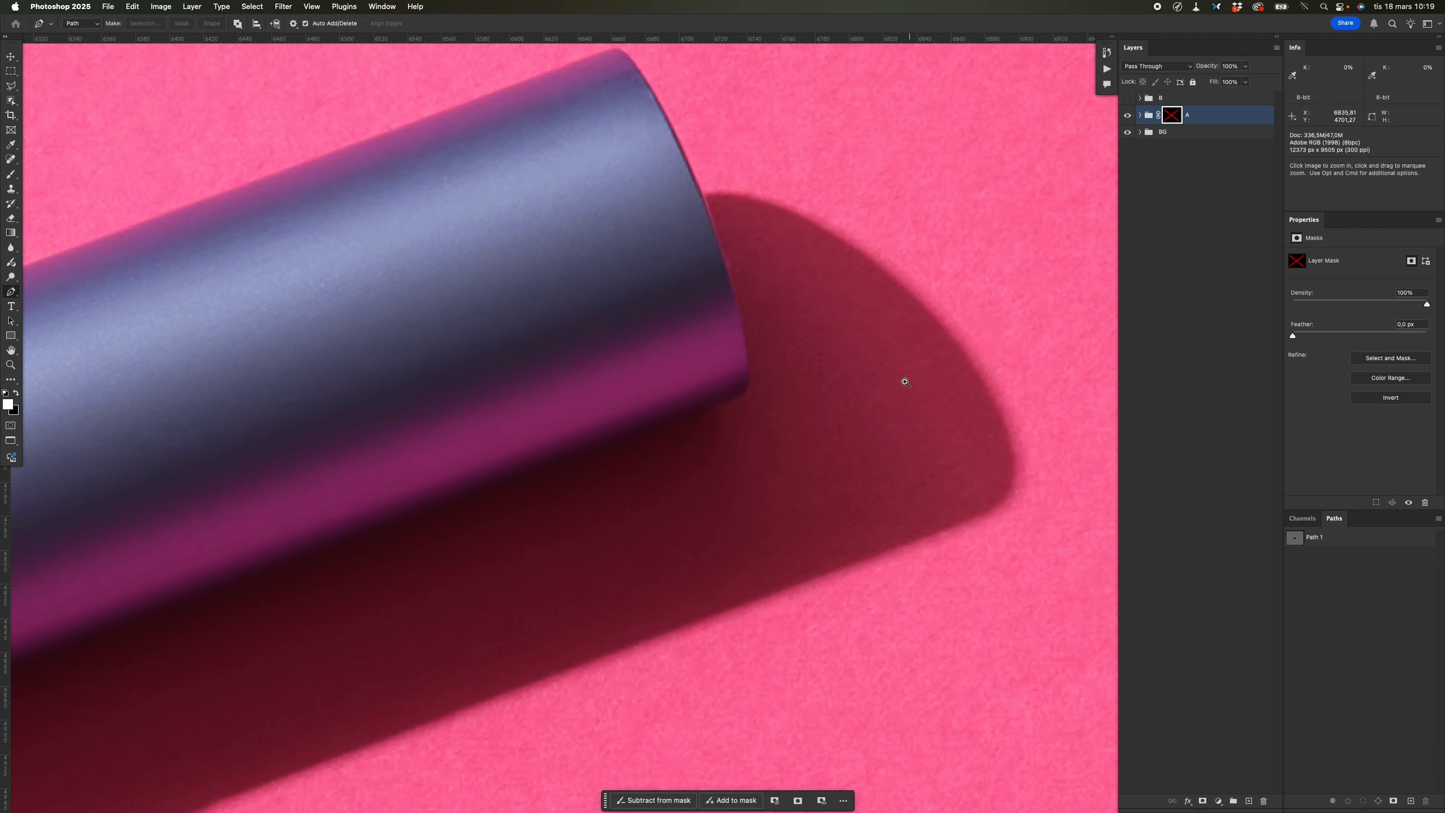
scroll(905, 381, down, 2)
shift+click(1170, 121)
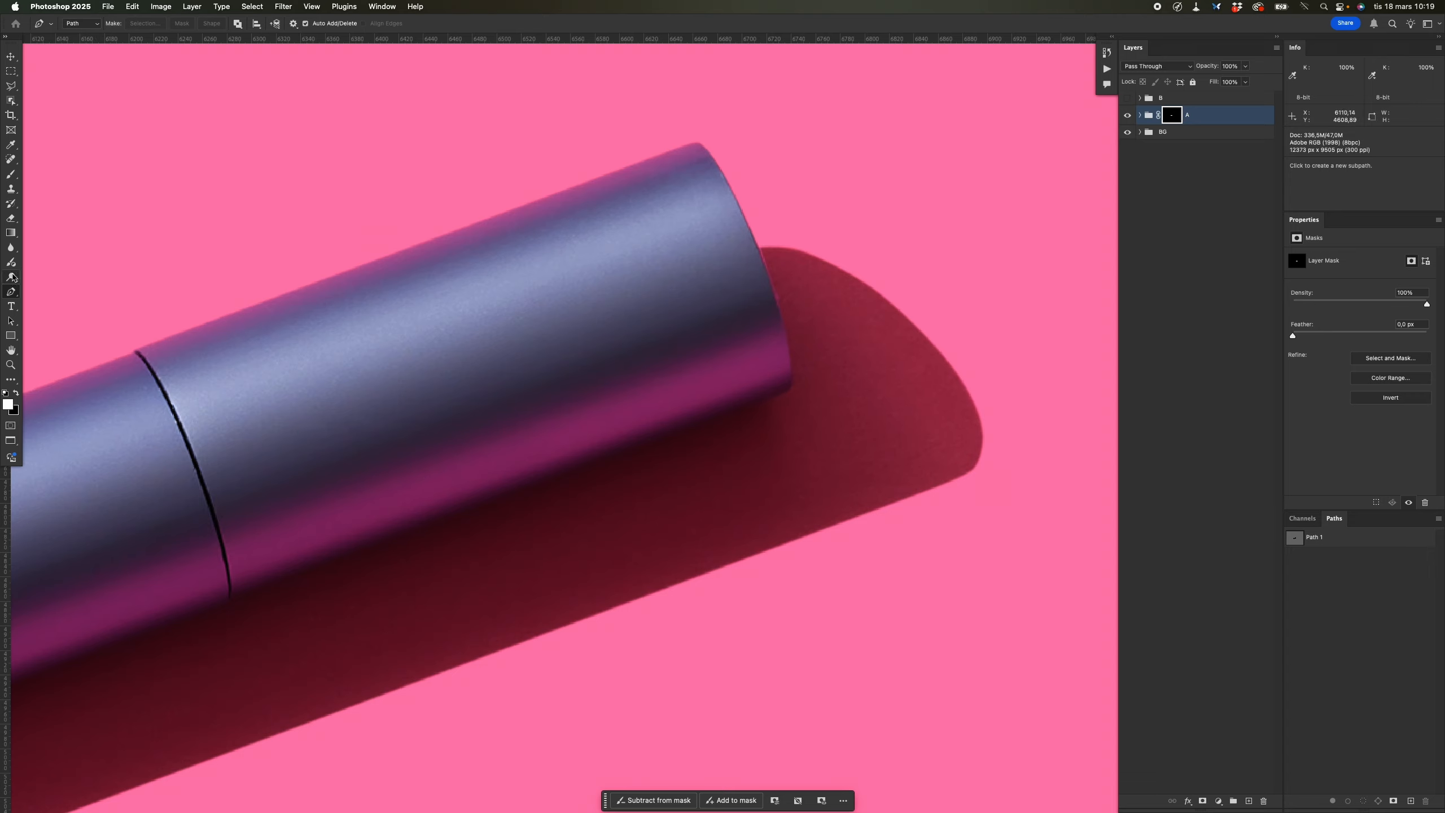
Soften the shadow's outer edge on group A's mask with the Blur tool at 50% strength.
click(11, 248)
scroll(832, 365, down, 1)
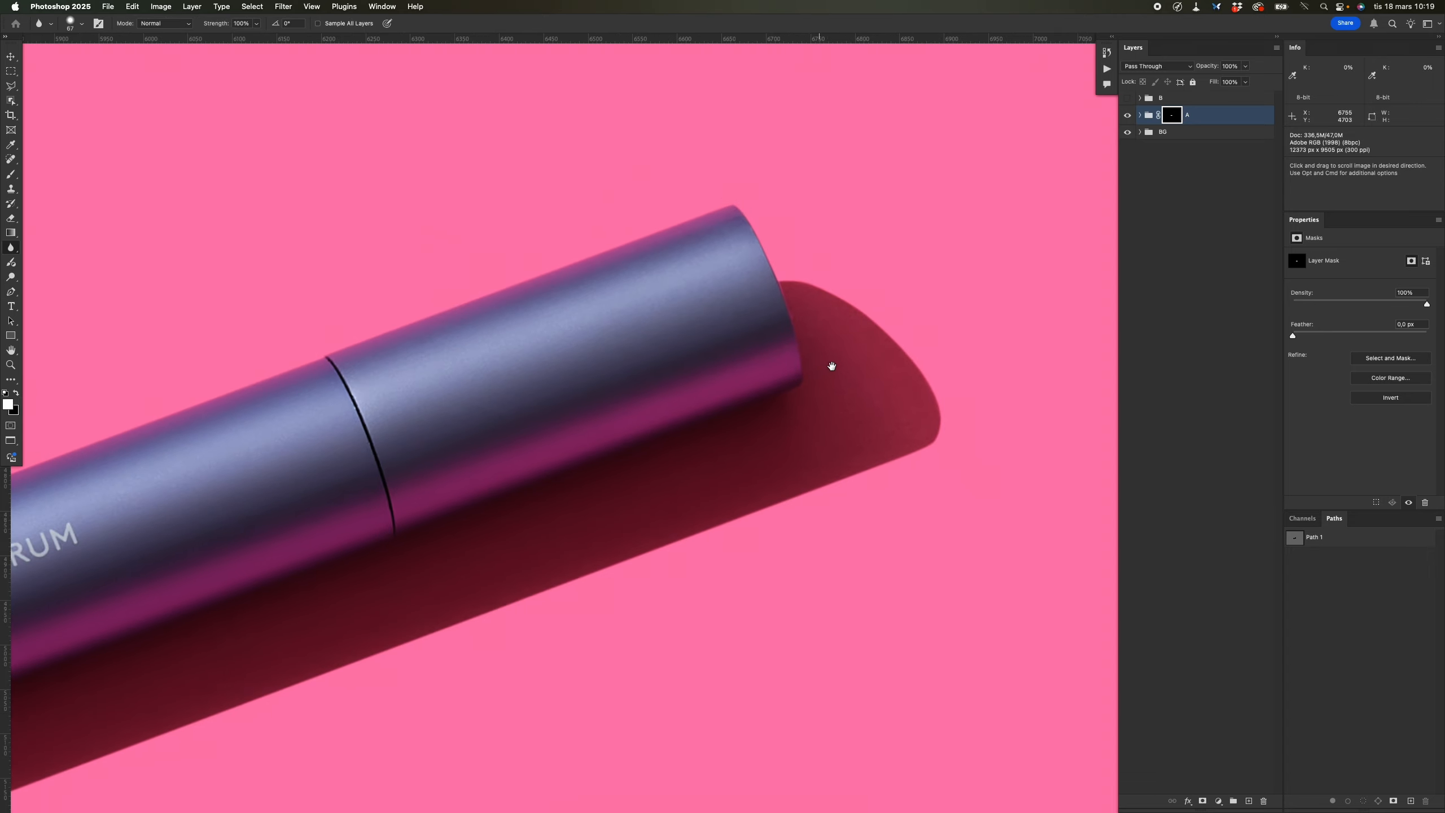
drag(832, 366, 928, 285)
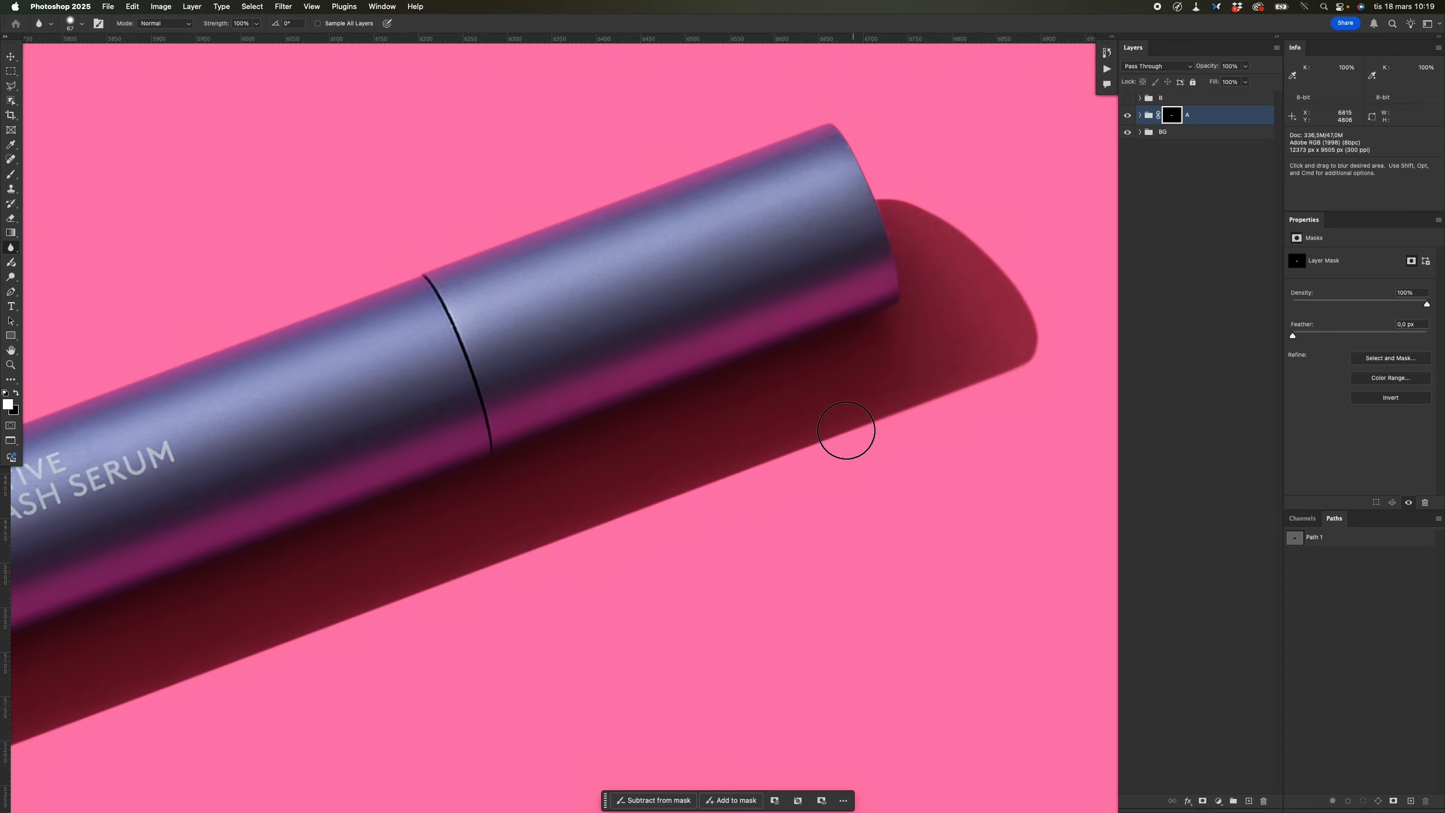
drag(846, 430, 131, 693)
key(super+z)
scroll(709, 452, down, 6)
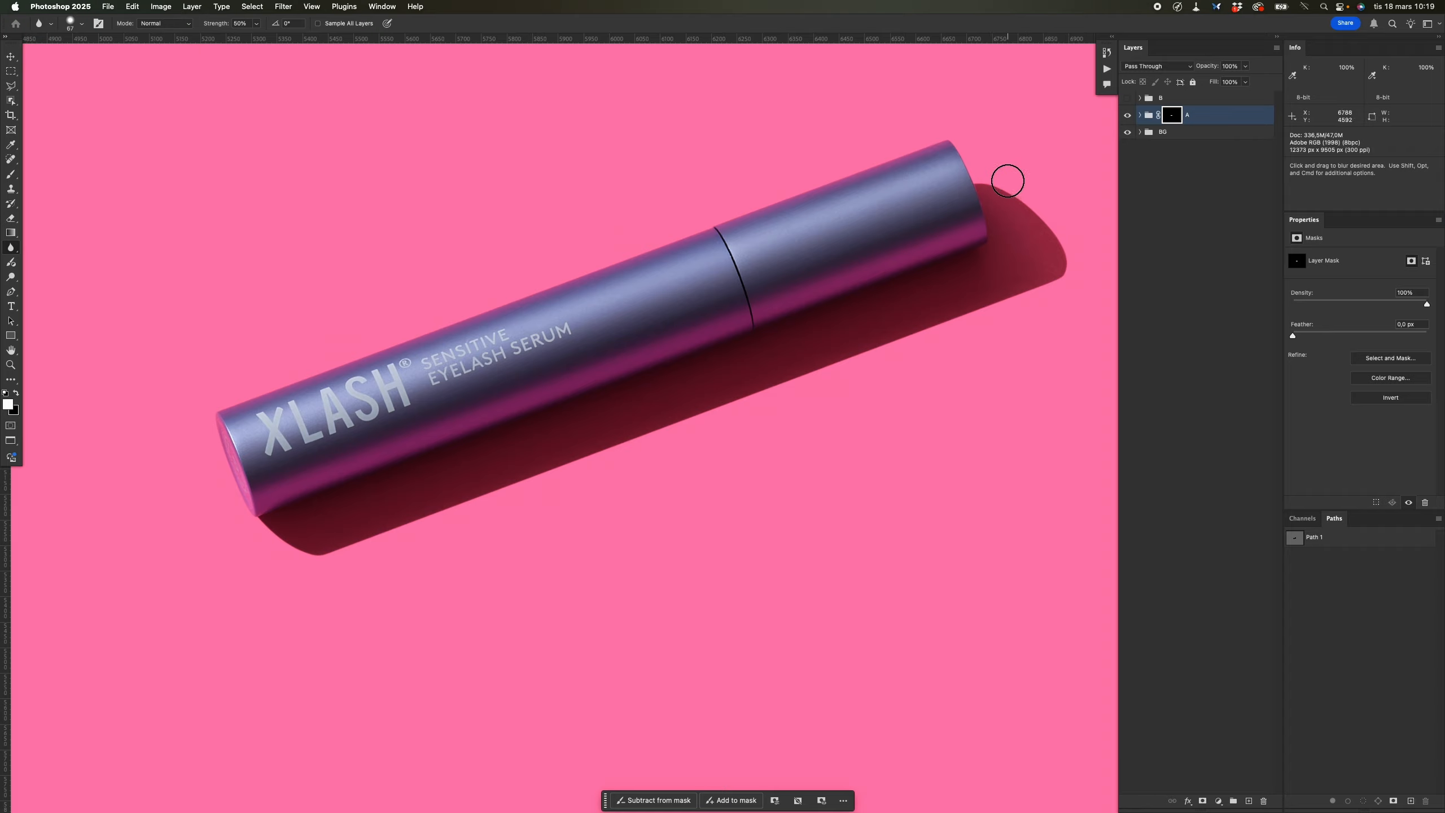
mouse_move(1008, 181)
mouse_down()
mouse_move(1034, 220)
mouse_move(1021, 300)
mouse_move(849, 363)
mouse_up()
drag(302, 551, 257, 539)
drag(435, 510, 585, 548)
key(super+z)
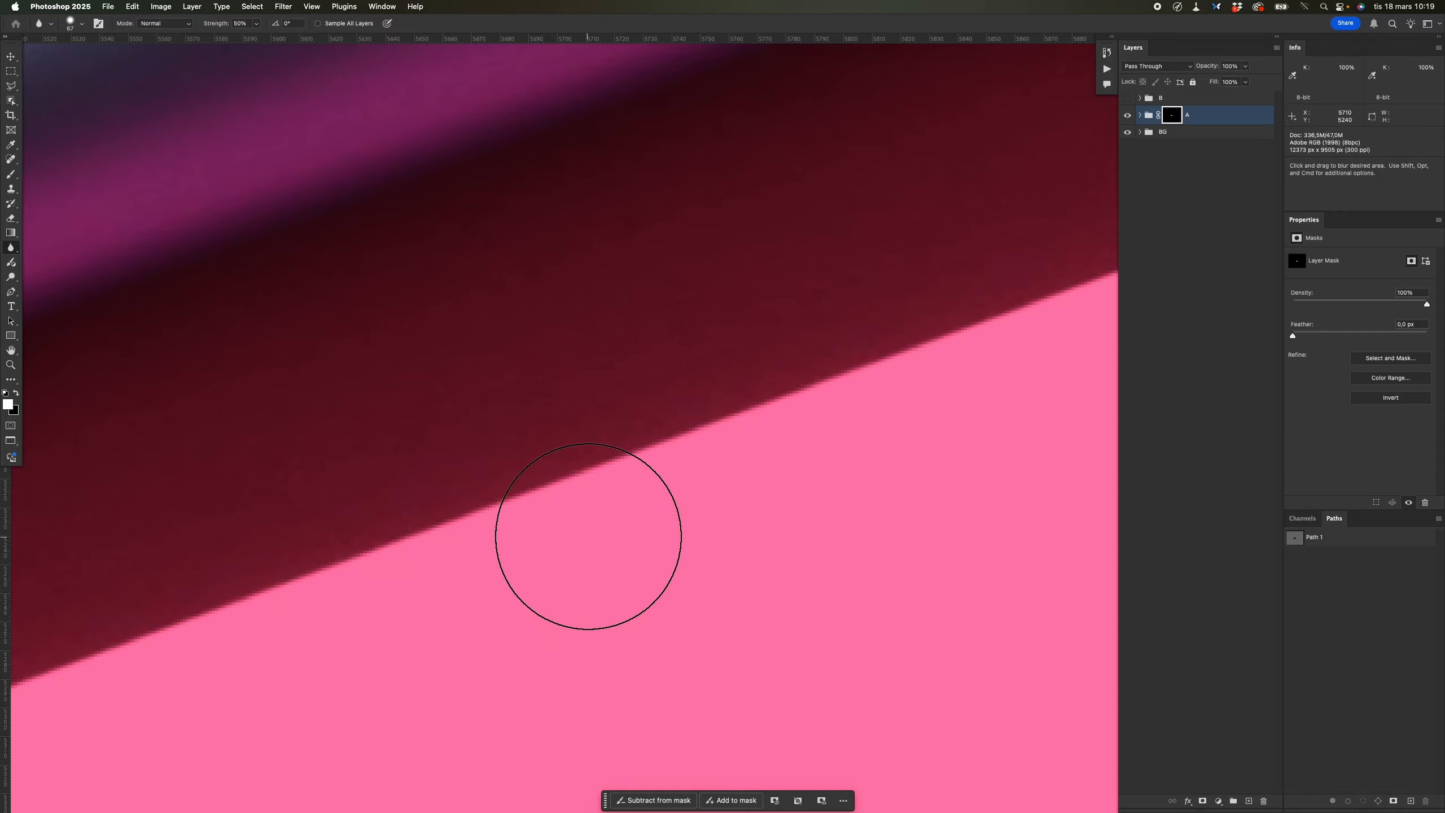
Examine the blurred shadow edges of group A up close and against the whole pink background.
scroll(586, 543, down, 4)
scroll(579, 522, down, 2)
scroll(822, 323, up, 6)
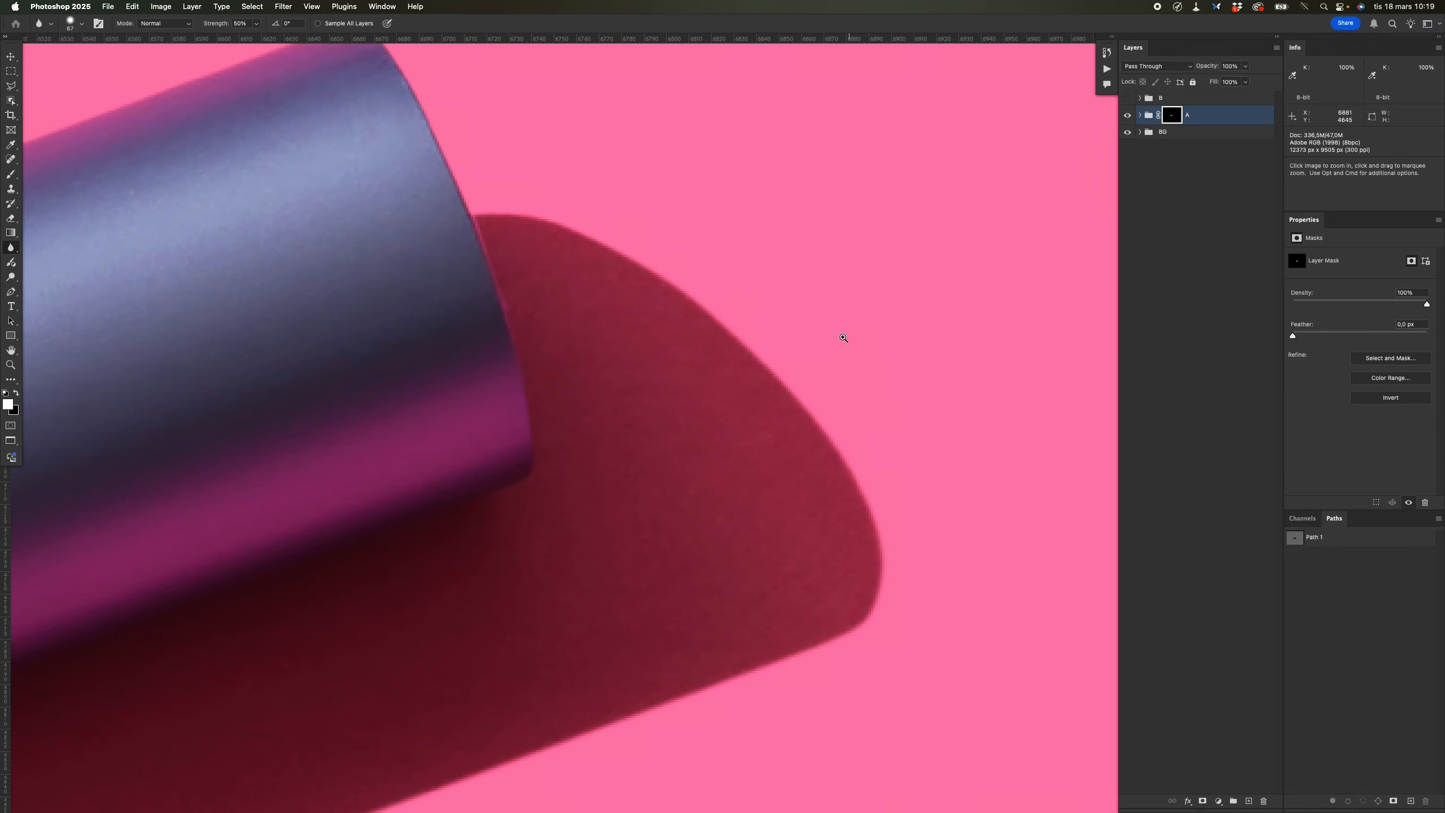
scroll(746, 386, down, 5)
scroll(745, 386, down, 3)
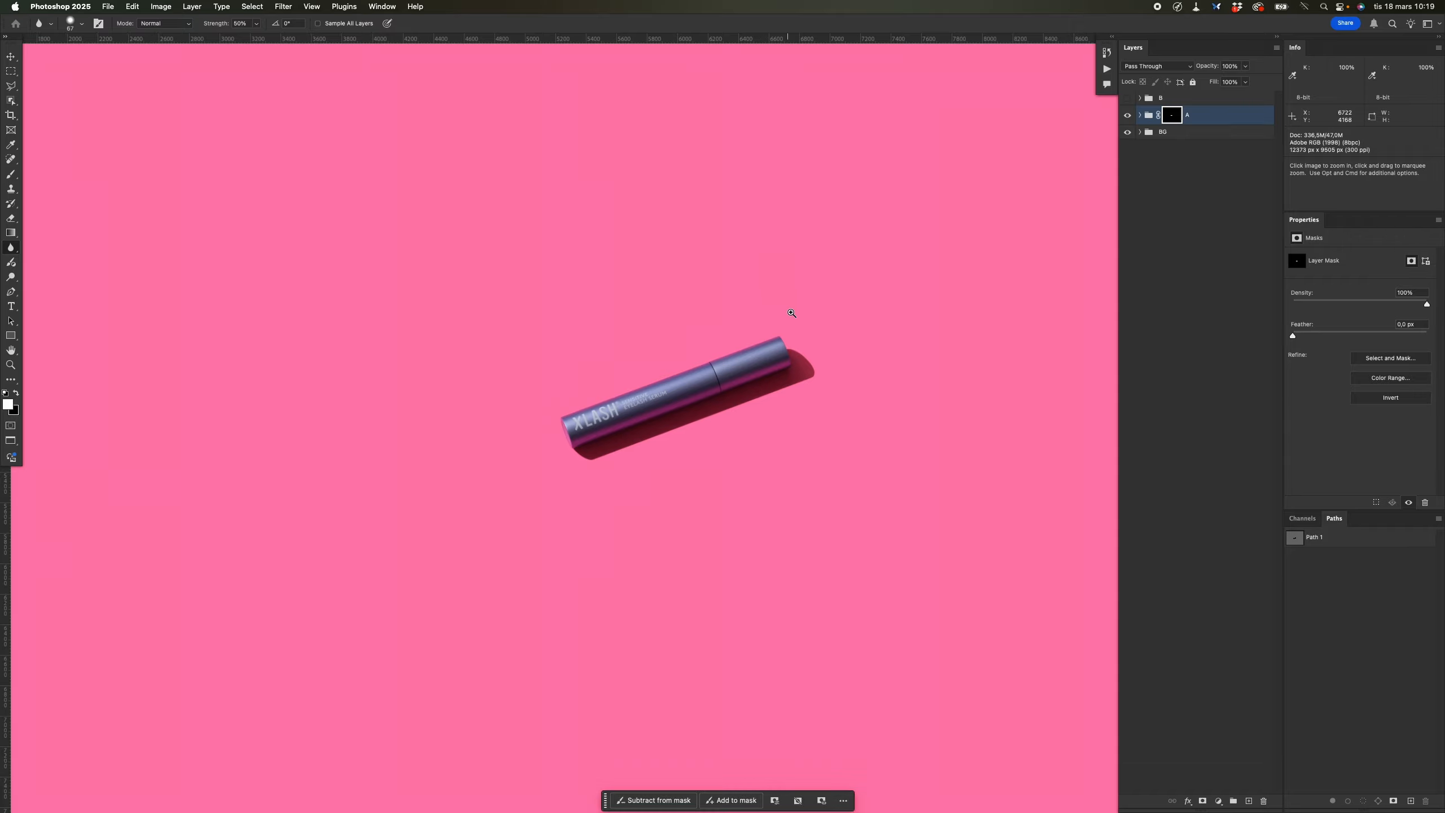
scroll(793, 316, down, 5)
scroll(729, 338, up, 6)
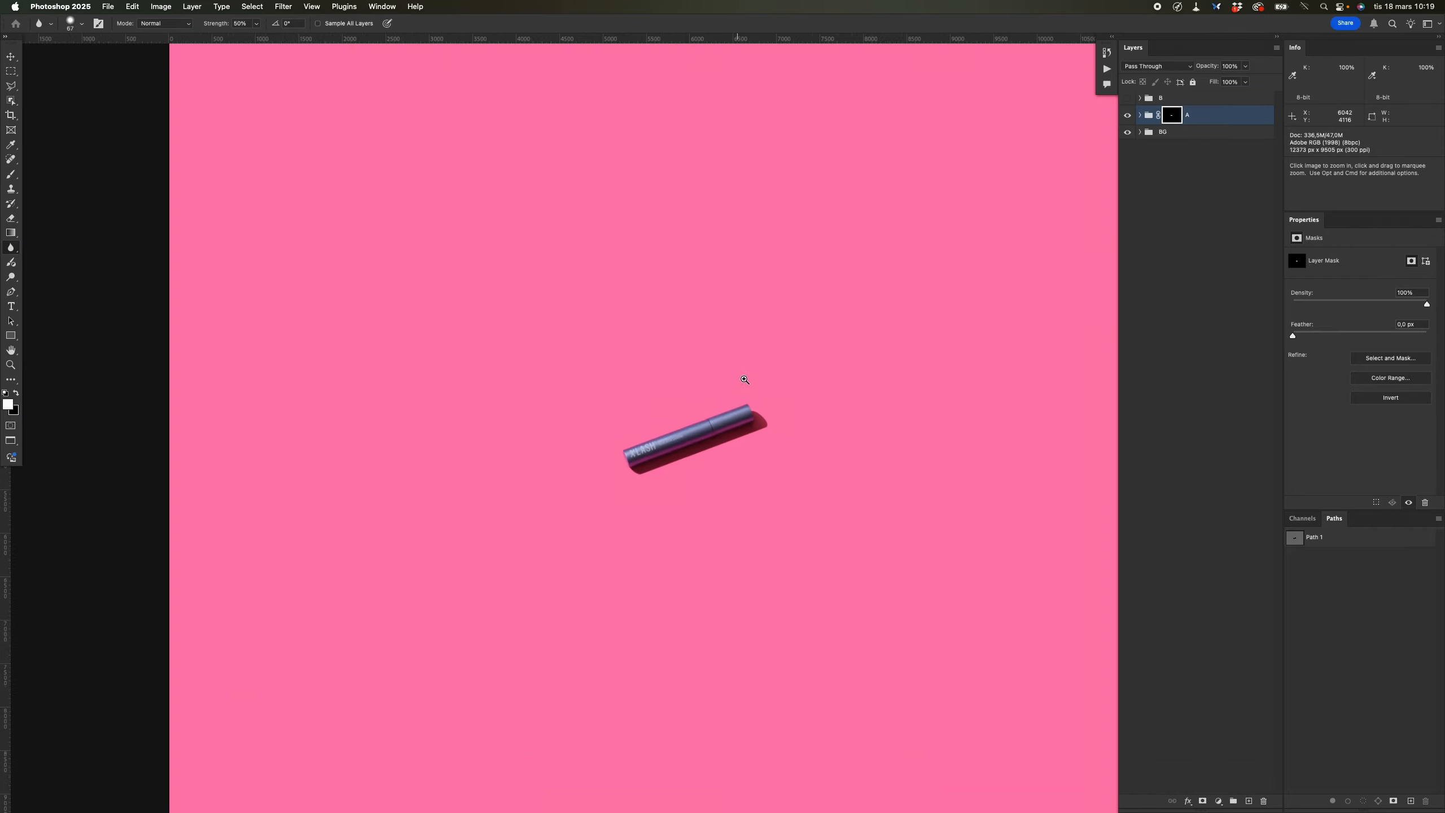
drag(760, 422, 784, 377)
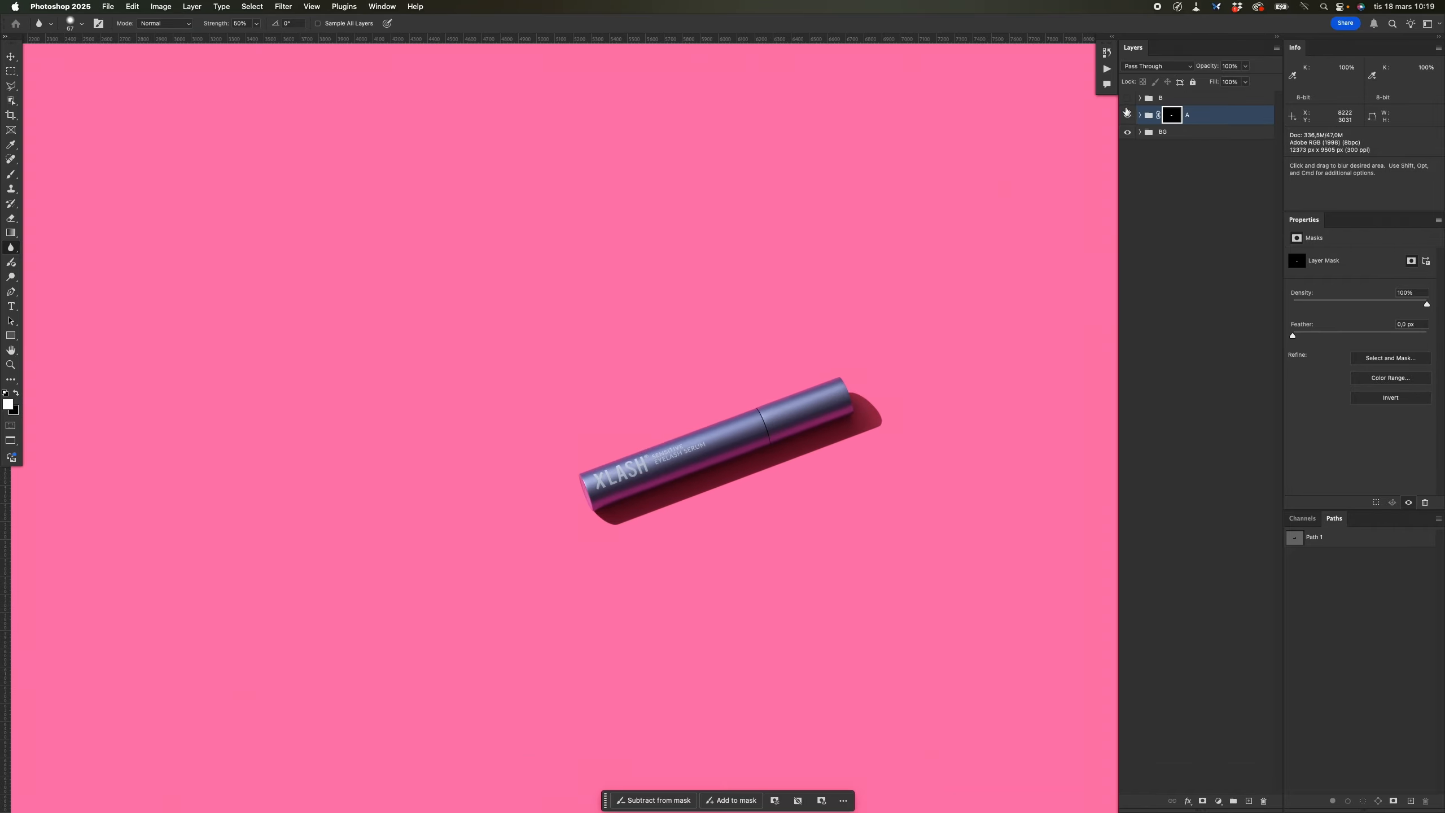
Hide group A, show and expand group B, and select its Layer 1.
click(1127, 115)
click(1127, 98)
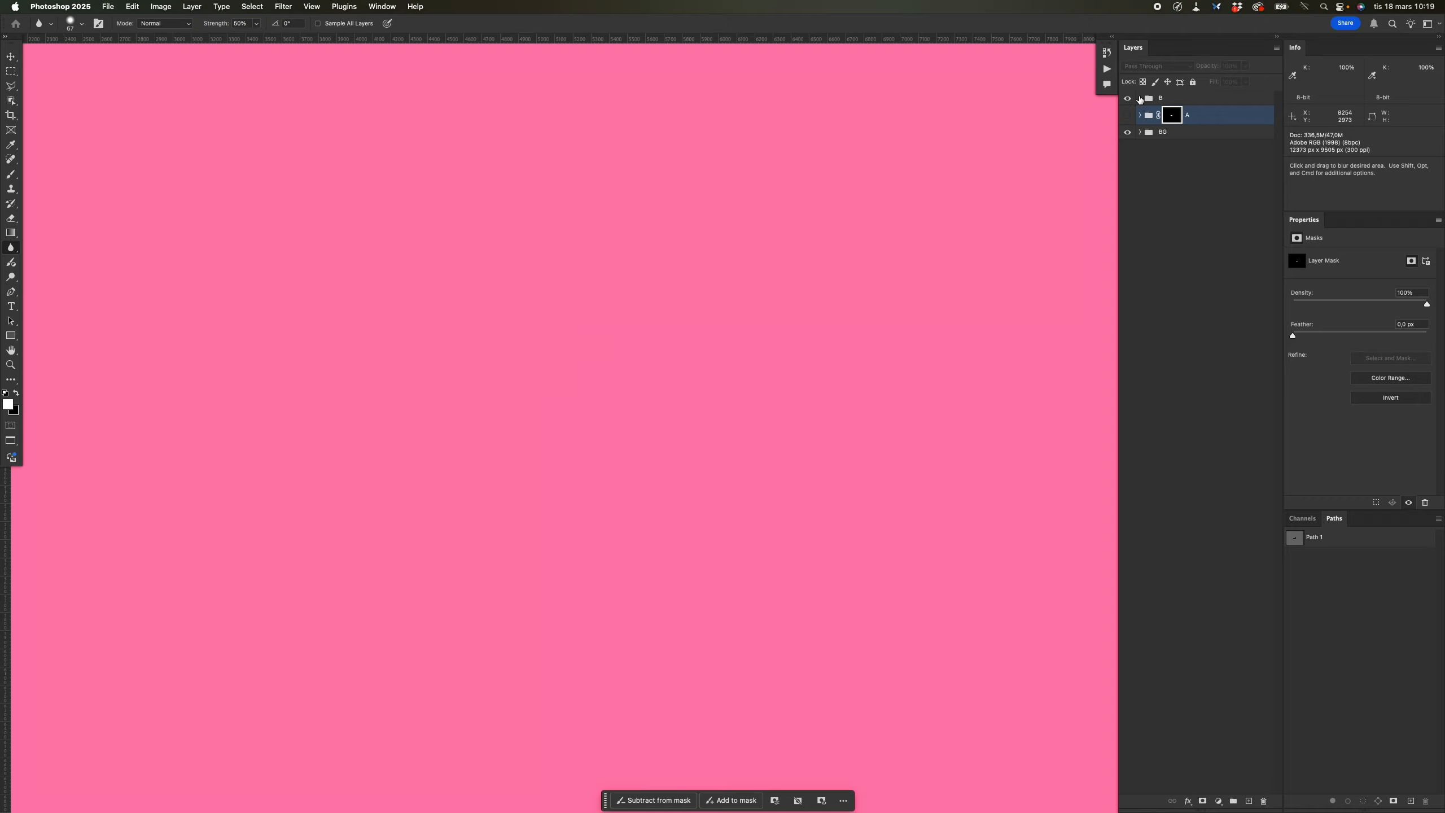
click(1139, 97)
click(1155, 117)
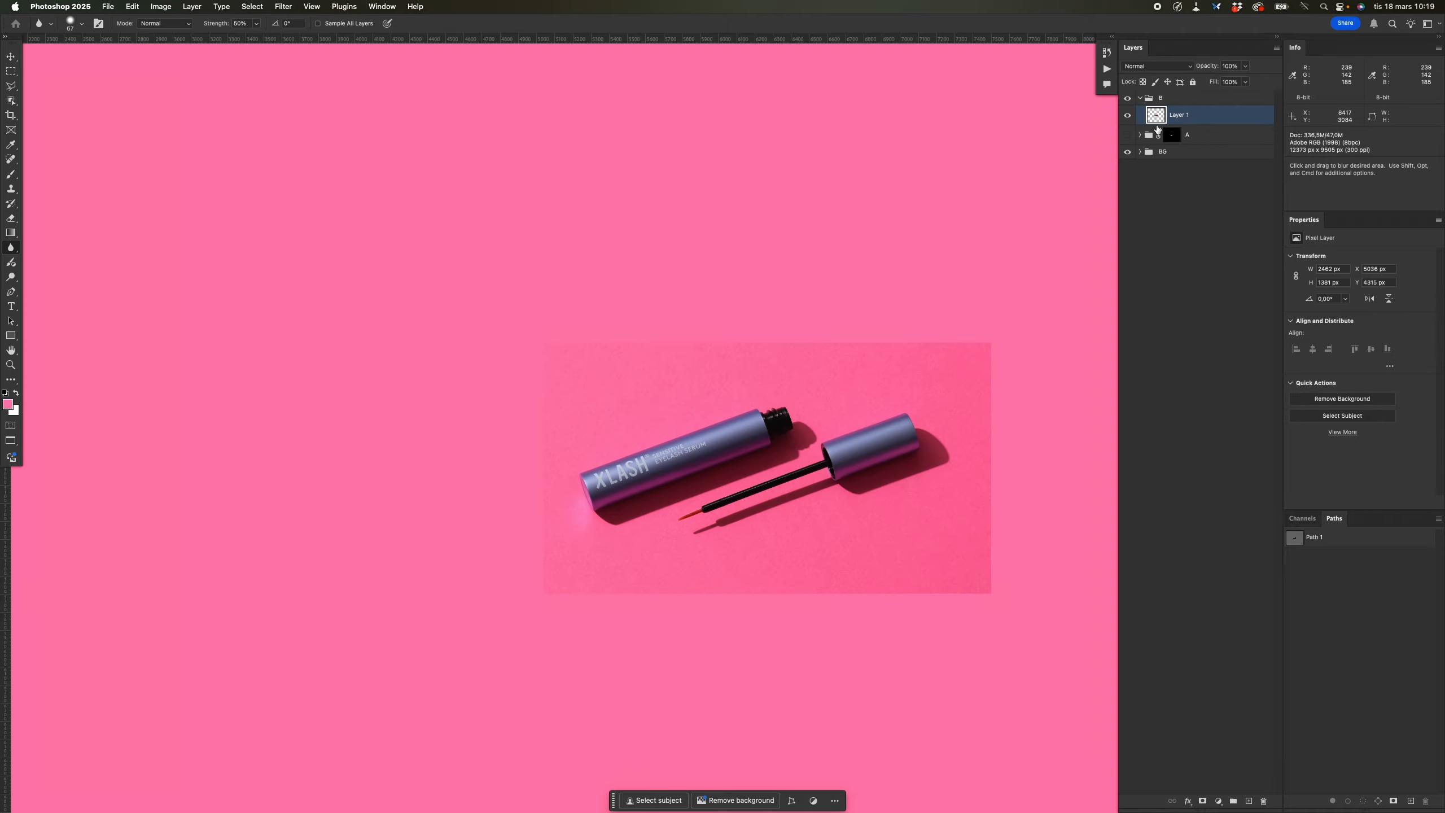
Heal specks along the open tube's barrel, around its lettering and near its neck with the Spot Healing Brush.
key(j)
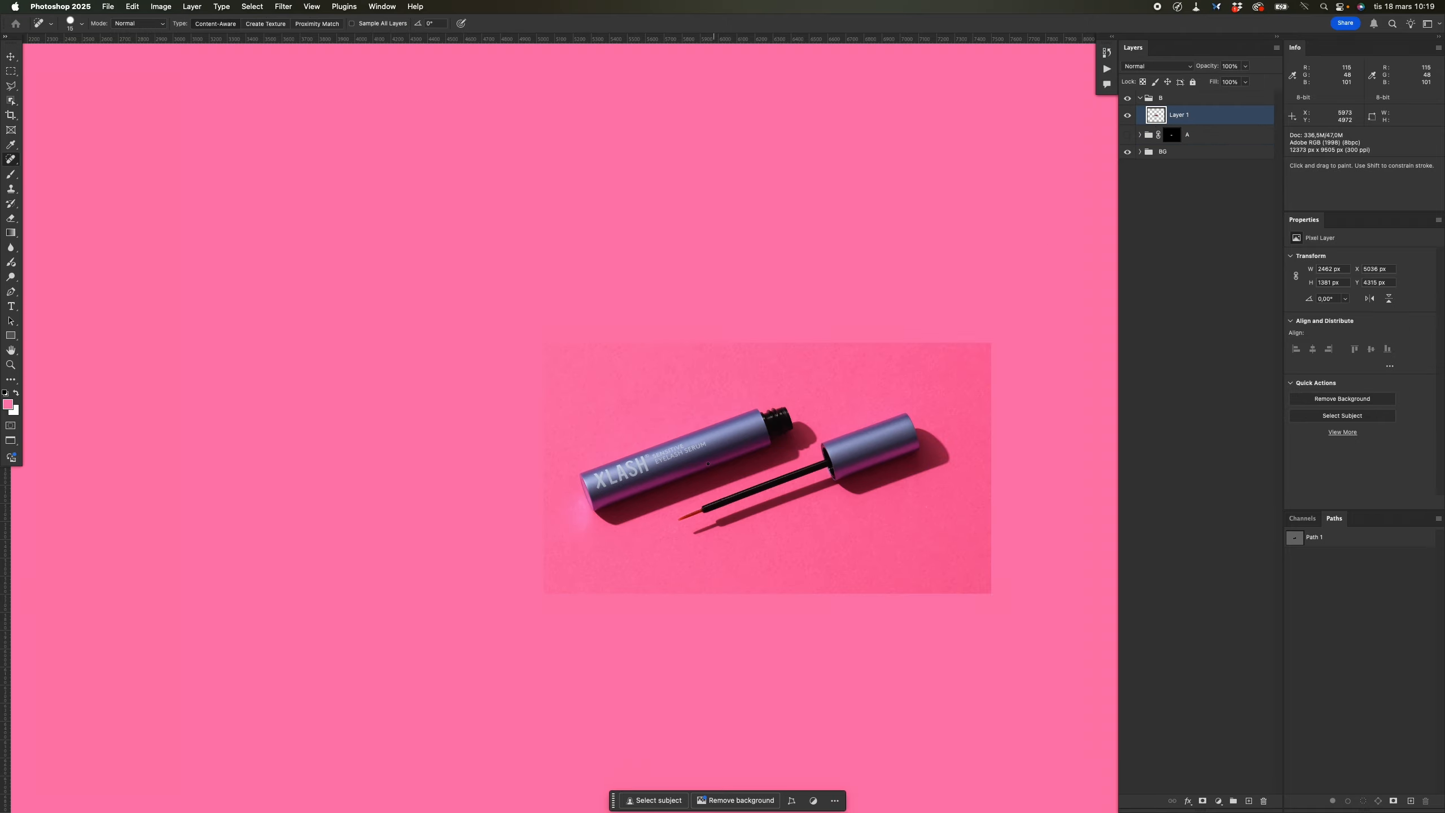
drag(634, 494, 696, 480)
drag(619, 455, 772, 432)
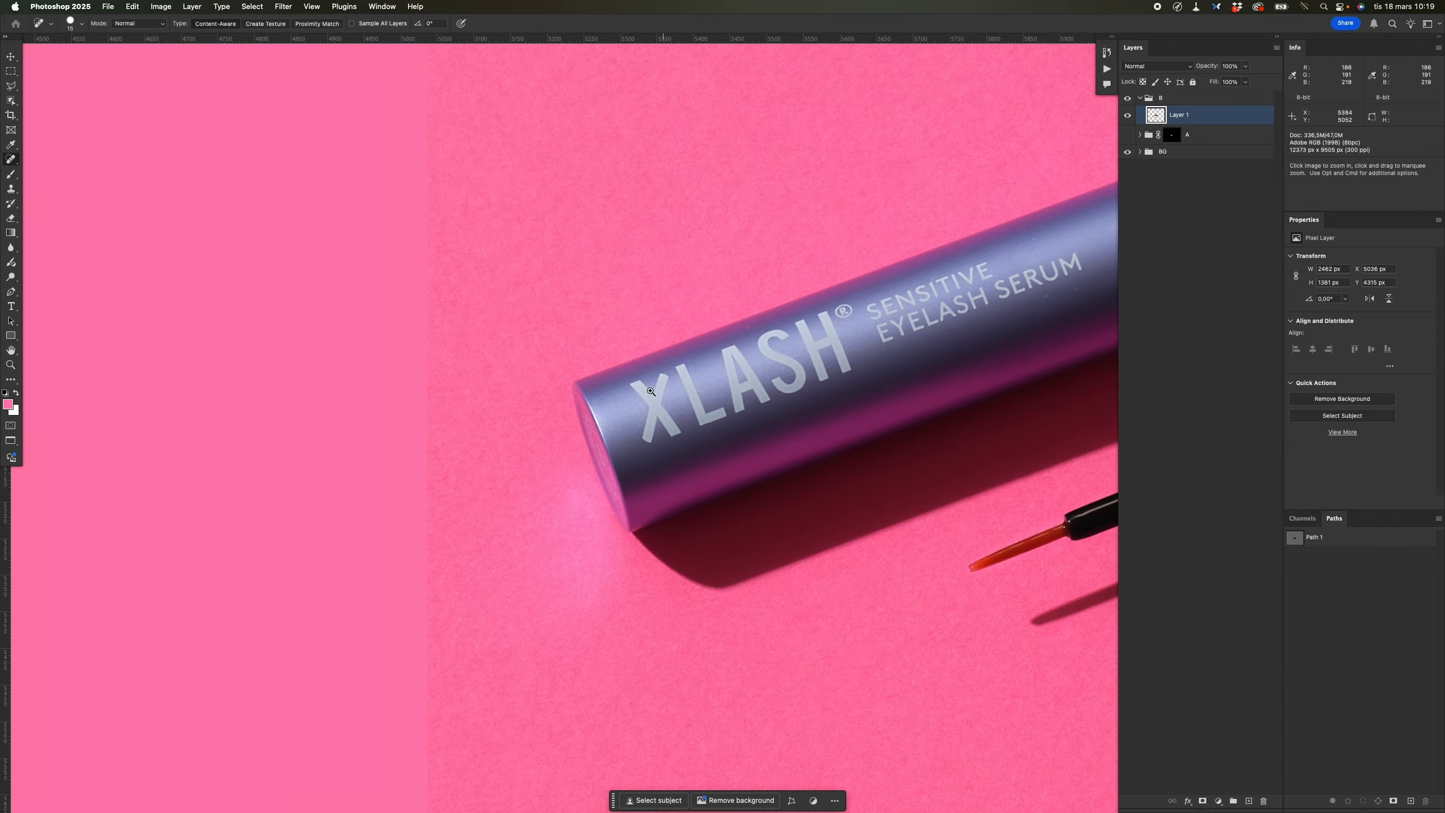
super+click(649, 392)
click(886, 245)
mouse_move(708, 546)
mouse_down()
mouse_move(696, 533)
mouse_move(307, 669)
mouse_up()
click(808, 428)
click(789, 334)
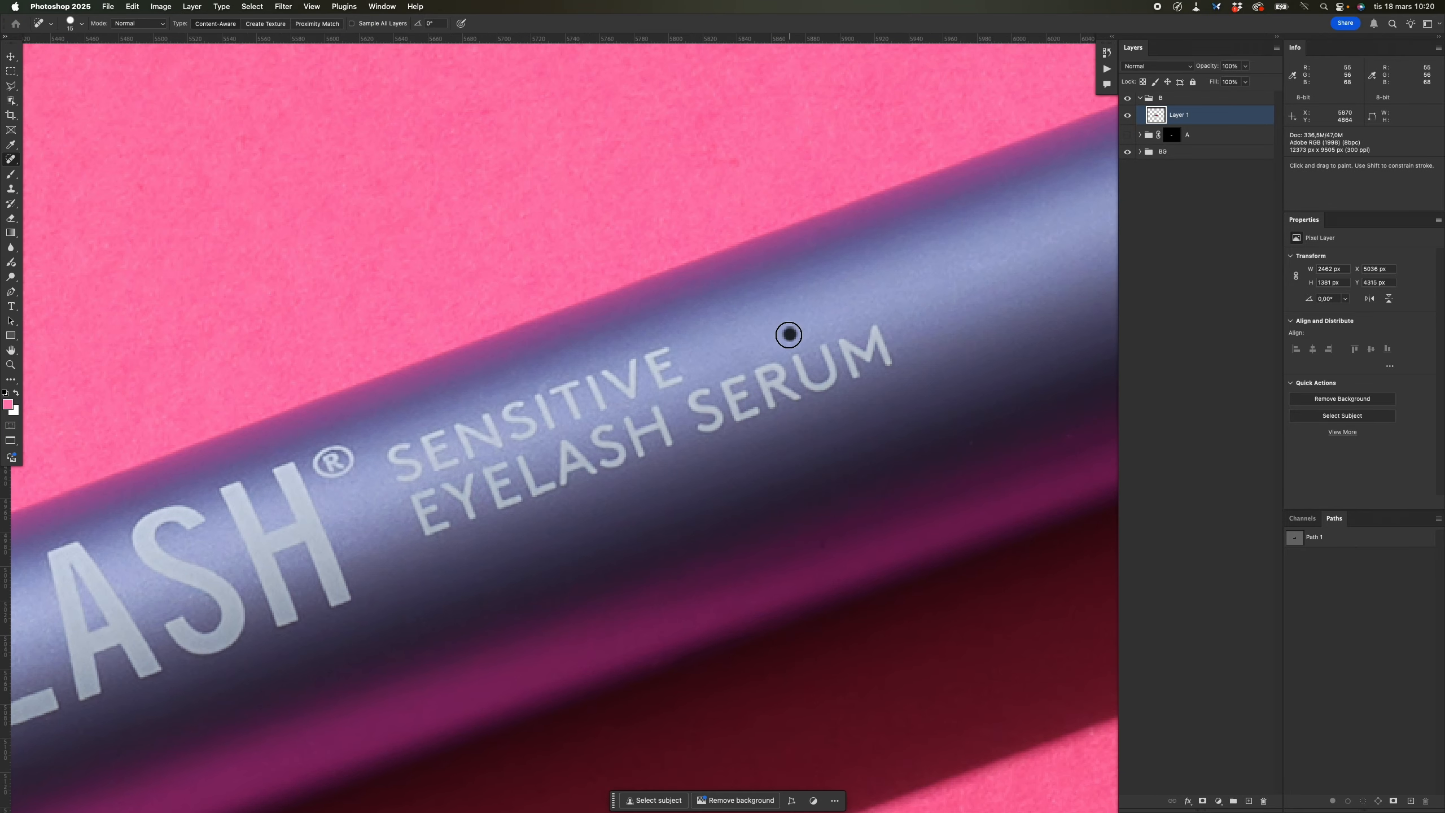
drag(961, 444, 671, 381)
drag(997, 520, 739, 495)
drag(829, 154, 824, 525)
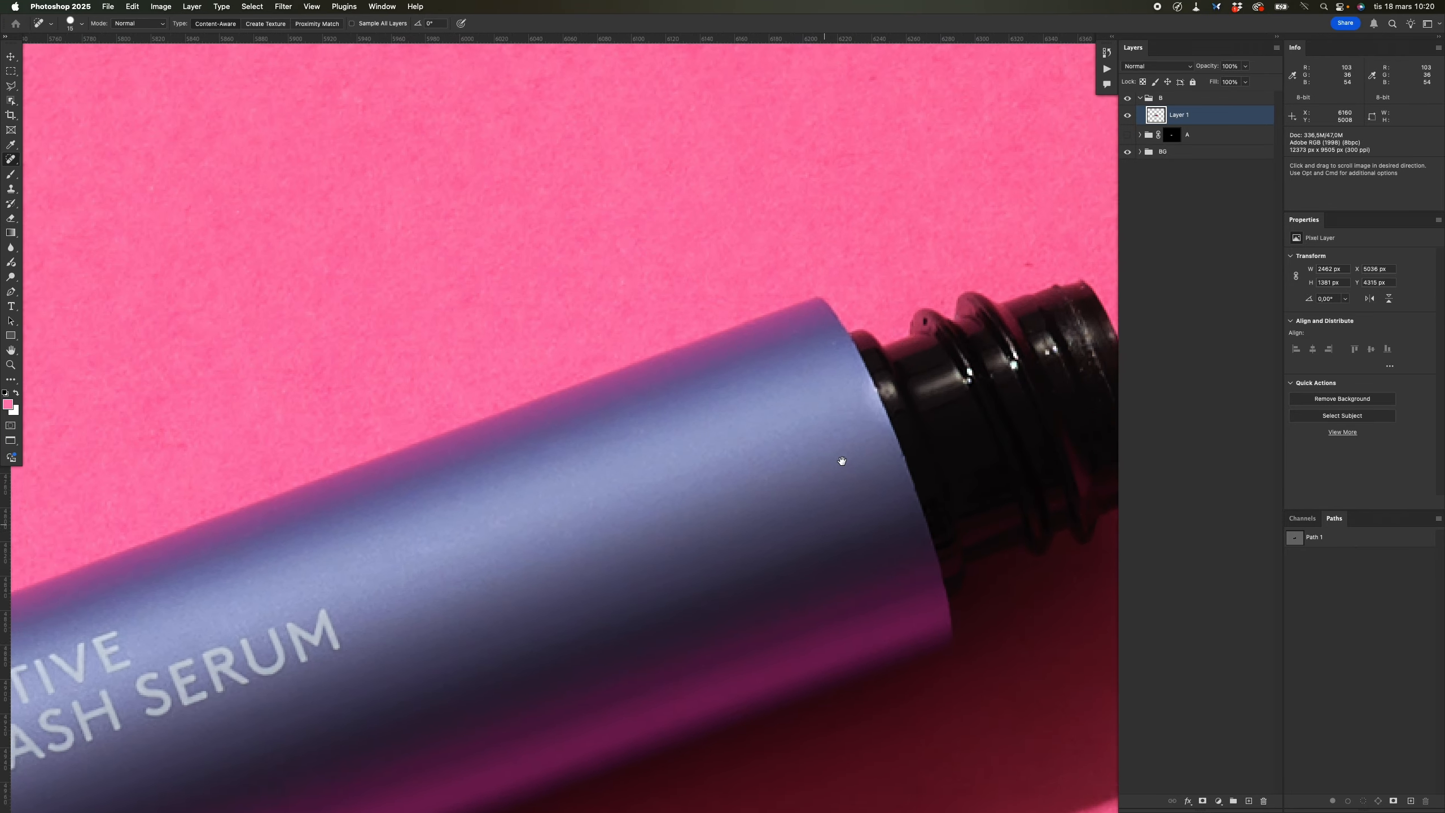
mouse_move(926, 456)
mouse_down()
mouse_move(677, 452)
mouse_move(680, 229)
mouse_up()
Clean up the blemish on the black applicator stem's highlight with the Remove tool.
drag(455, 718, 876, 233)
key(shift+j)
drag(578, 506, 632, 495)
mouse_move(637, 458)
mouse_down()
mouse_move(613, 457)
mouse_move(728, 416)
mouse_up()
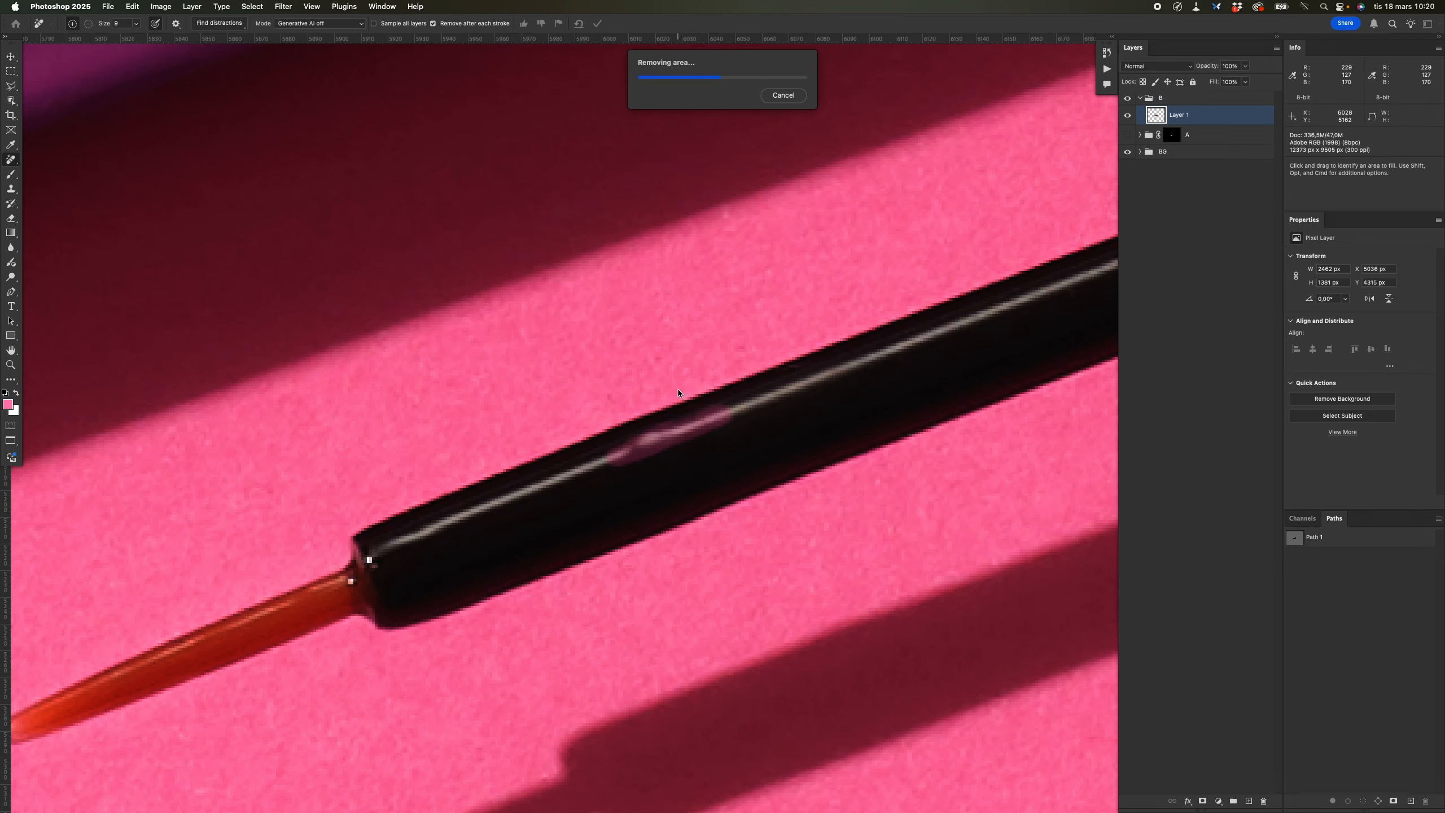
drag(673, 392, 621, 398)
drag(454, 523, 638, 435)
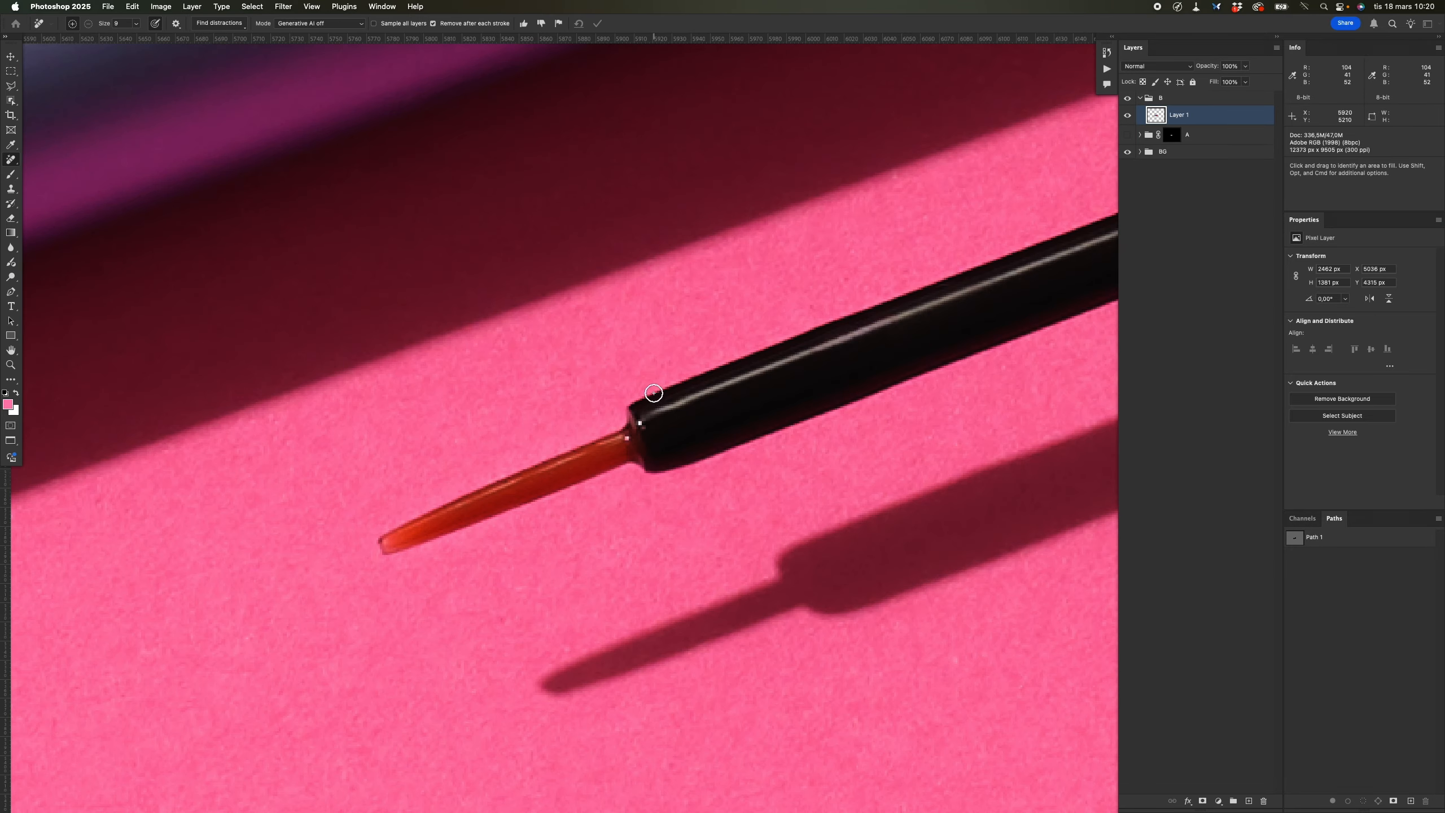
Heal the bright specks where the orange applicator tip meets the black stem using the Spot Healing Brush.
key(shift+j)
key(shift+j)
key(shift+j)
key(shift+j)
key(shift+j)
scroll(637, 424, up, 2)
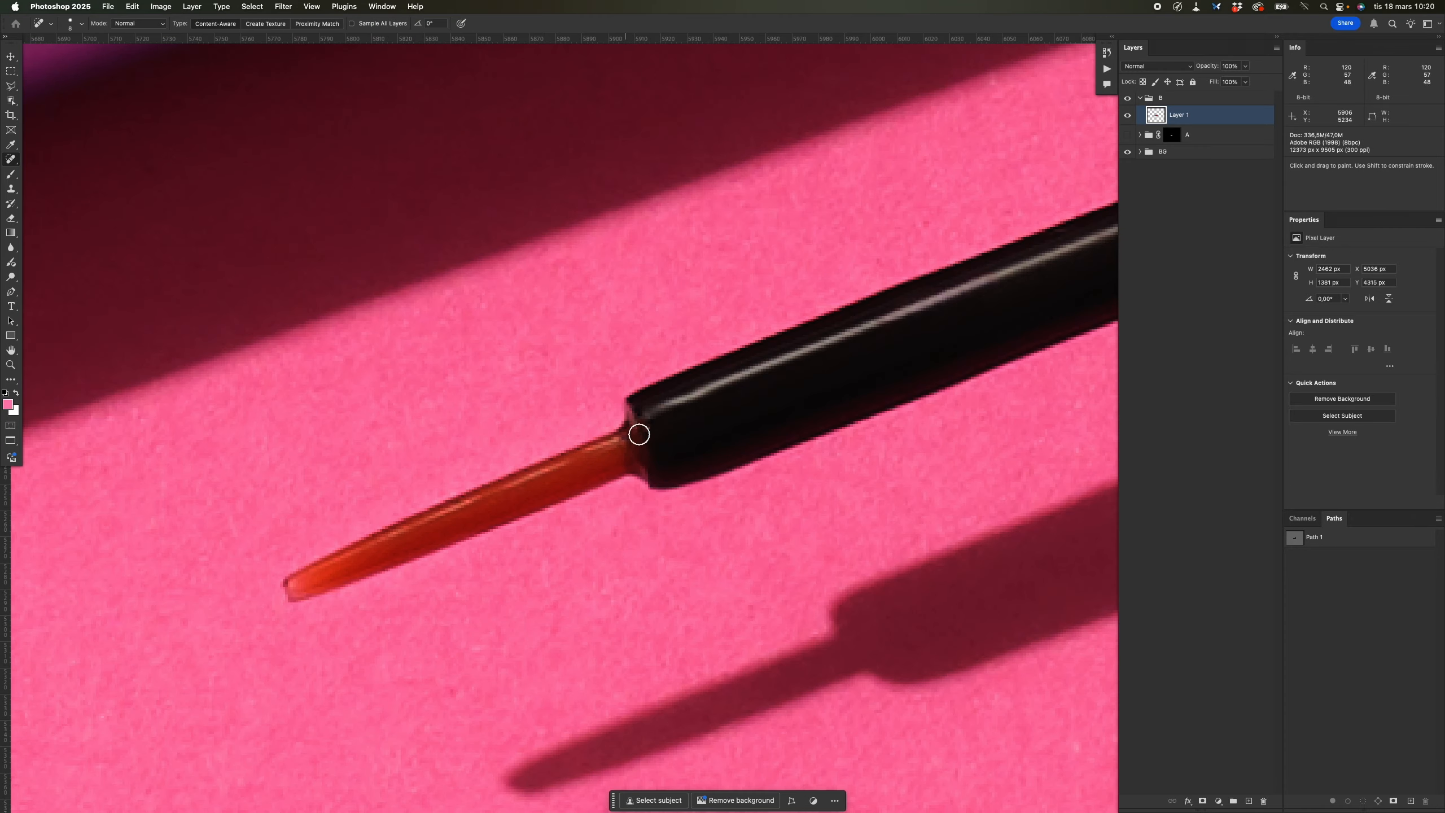
mouse_move(639, 434)
mouse_down()
mouse_move(694, 404)
mouse_move(580, 410)
mouse_up()
drag(491, 478, 682, 387)
Retouch the applicator near its tip with the Clone Stamp, sampling from a clean spot beside it.
key(s)
mouse_move(709, 370)
mouse_down()
mouse_move(654, 382)
mouse_move(635, 355)
mouse_up()
alt+click(704, 364)
drag(718, 325, 608, 335)
mouse_move(729, 313)
mouse_down()
mouse_move(593, 403)
mouse_move(546, 405)
mouse_up()
Heal small specks on the detached cap, from its open rim to its closed end, with the Spot Healing Brush.
key(j)
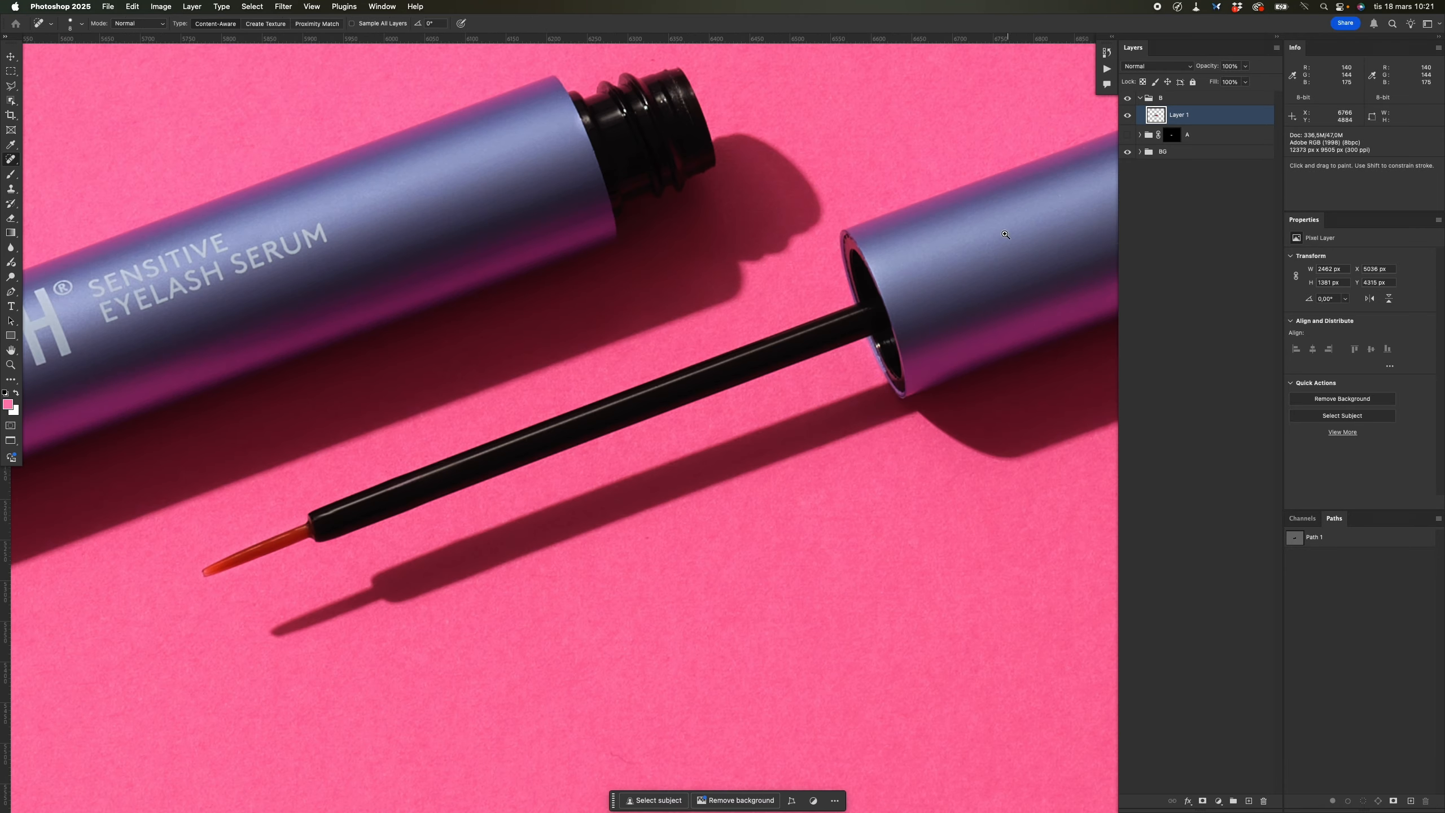
drag(1005, 235, 1069, 234)
drag(1052, 245, 654, 250)
click(825, 258)
drag(796, 351, 803, 381)
drag(967, 188, 564, 353)
click(594, 164)
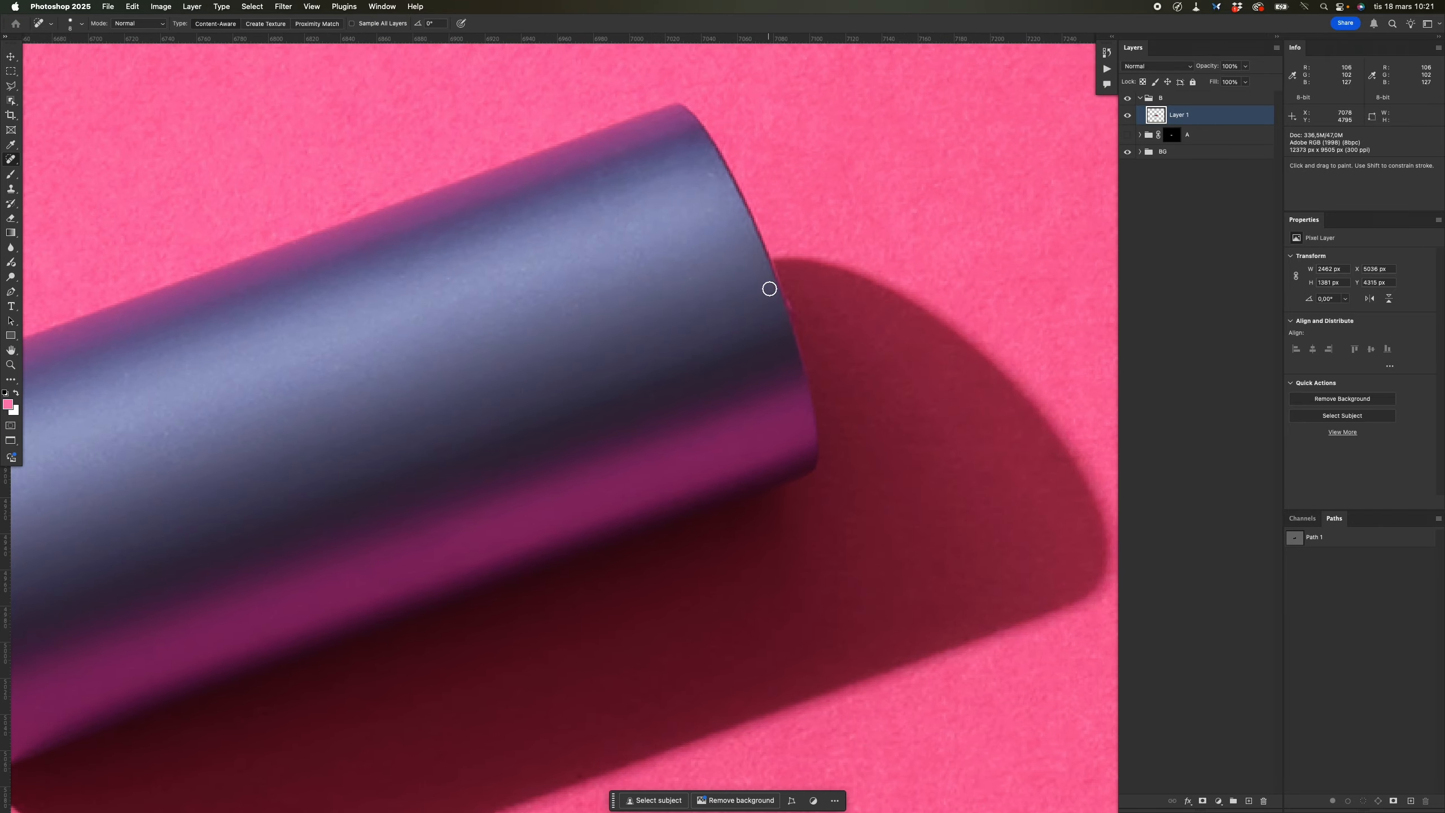
drag(720, 333, 654, 347)
drag(660, 480, 935, 409)
drag(1030, 233, 1087, 236)
drag(938, 335, 853, 347)
Start a new pen path at the open tube's upper corner beside the logo and trace its long upper edge.
drag(553, 476, 1029, 300)
key(p)
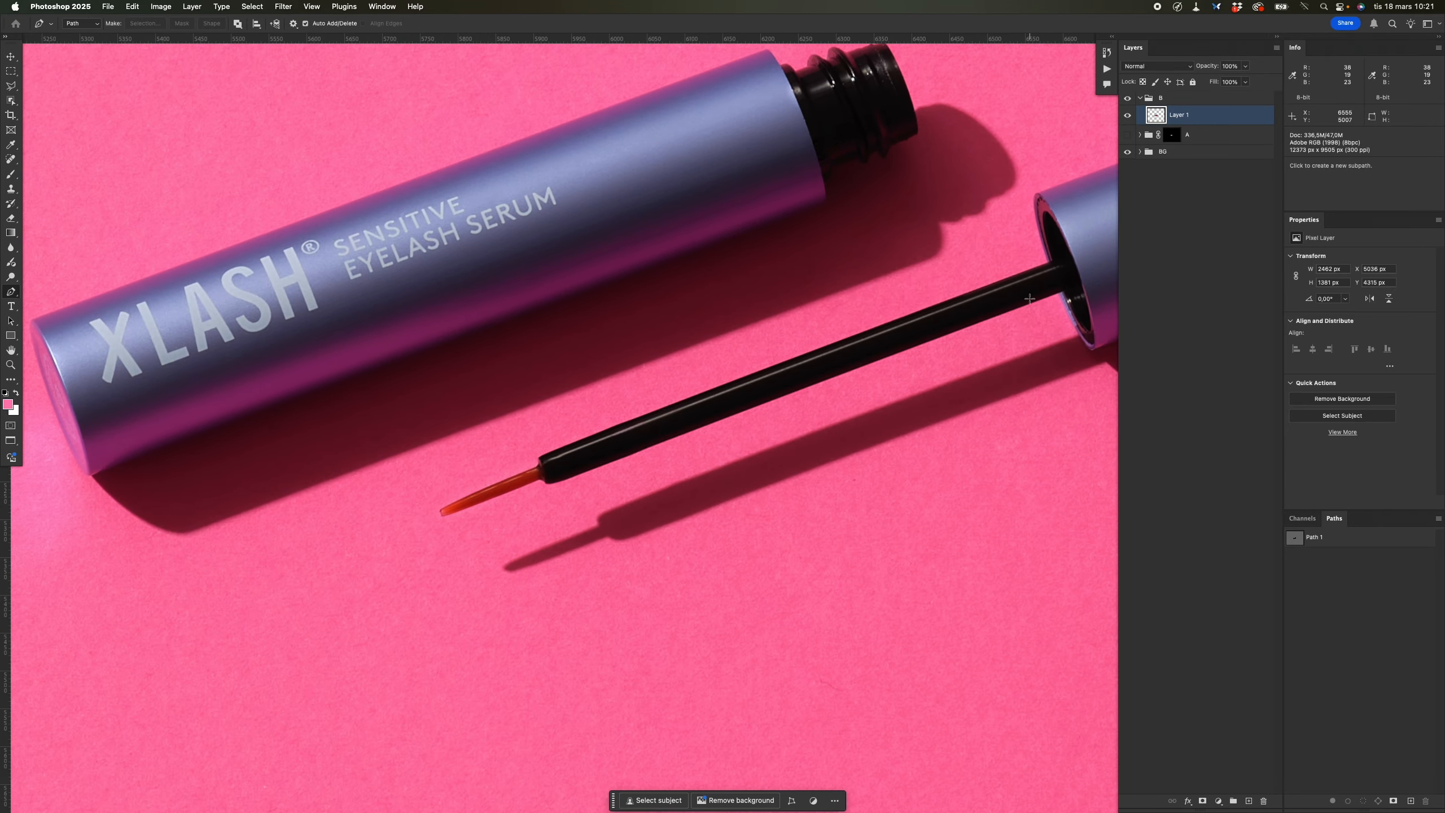
drag(839, 336, 589, 544)
drag(369, 484, 636, 442)
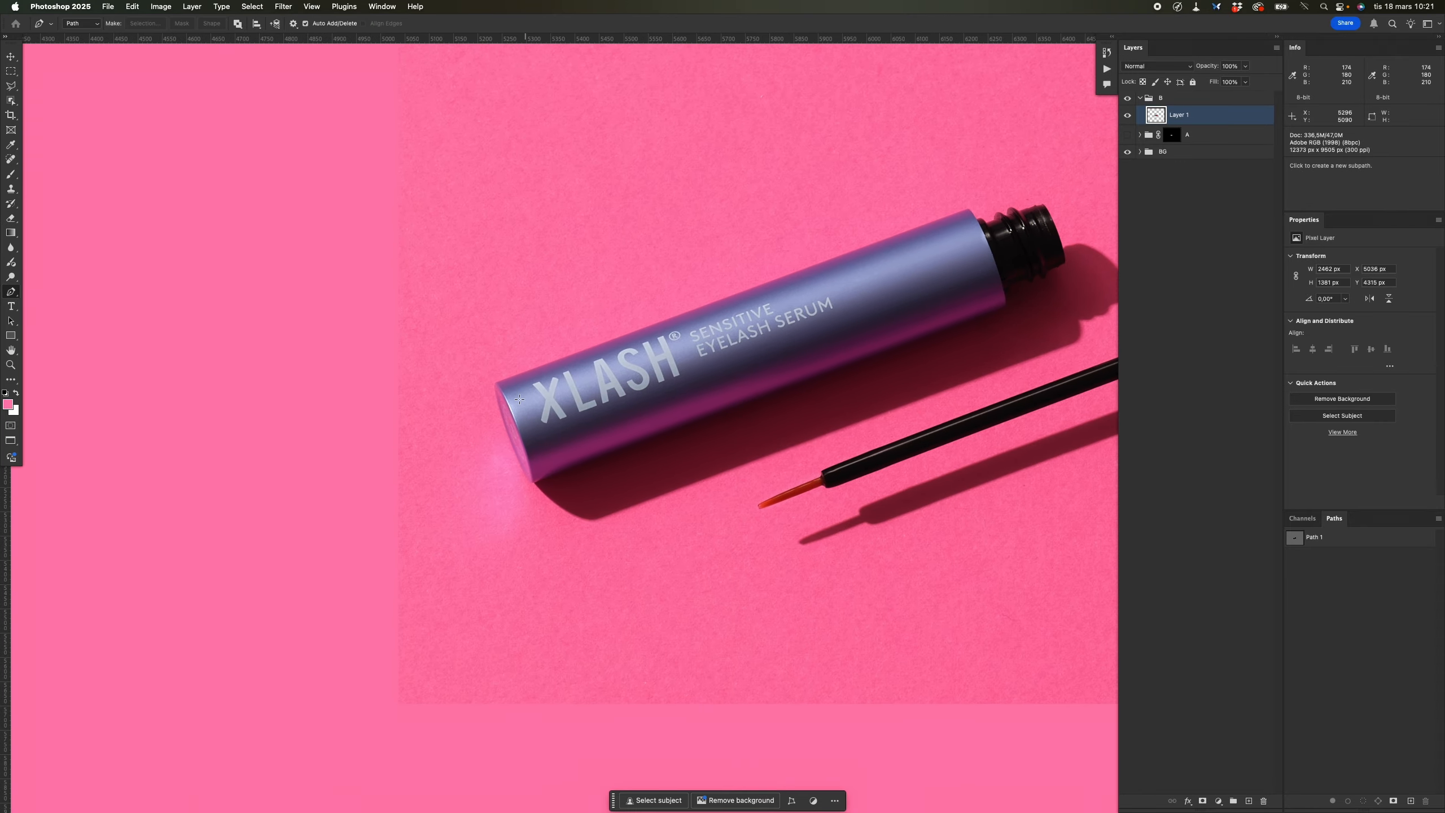
drag(489, 393, 541, 316)
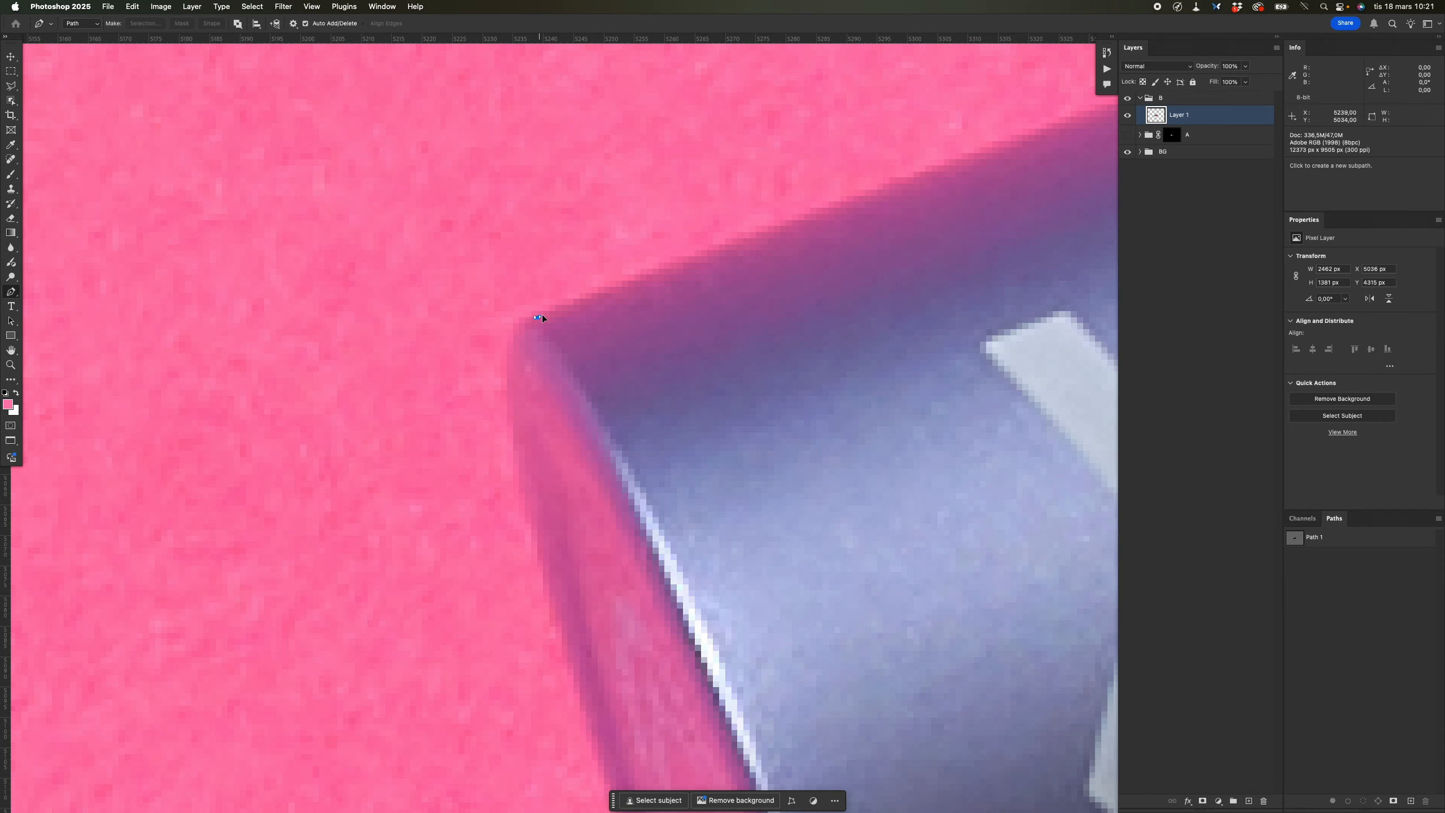
click(541, 316)
drag(989, 245, 655, 387)
drag(708, 348, 730, 339)
click(762, 336)
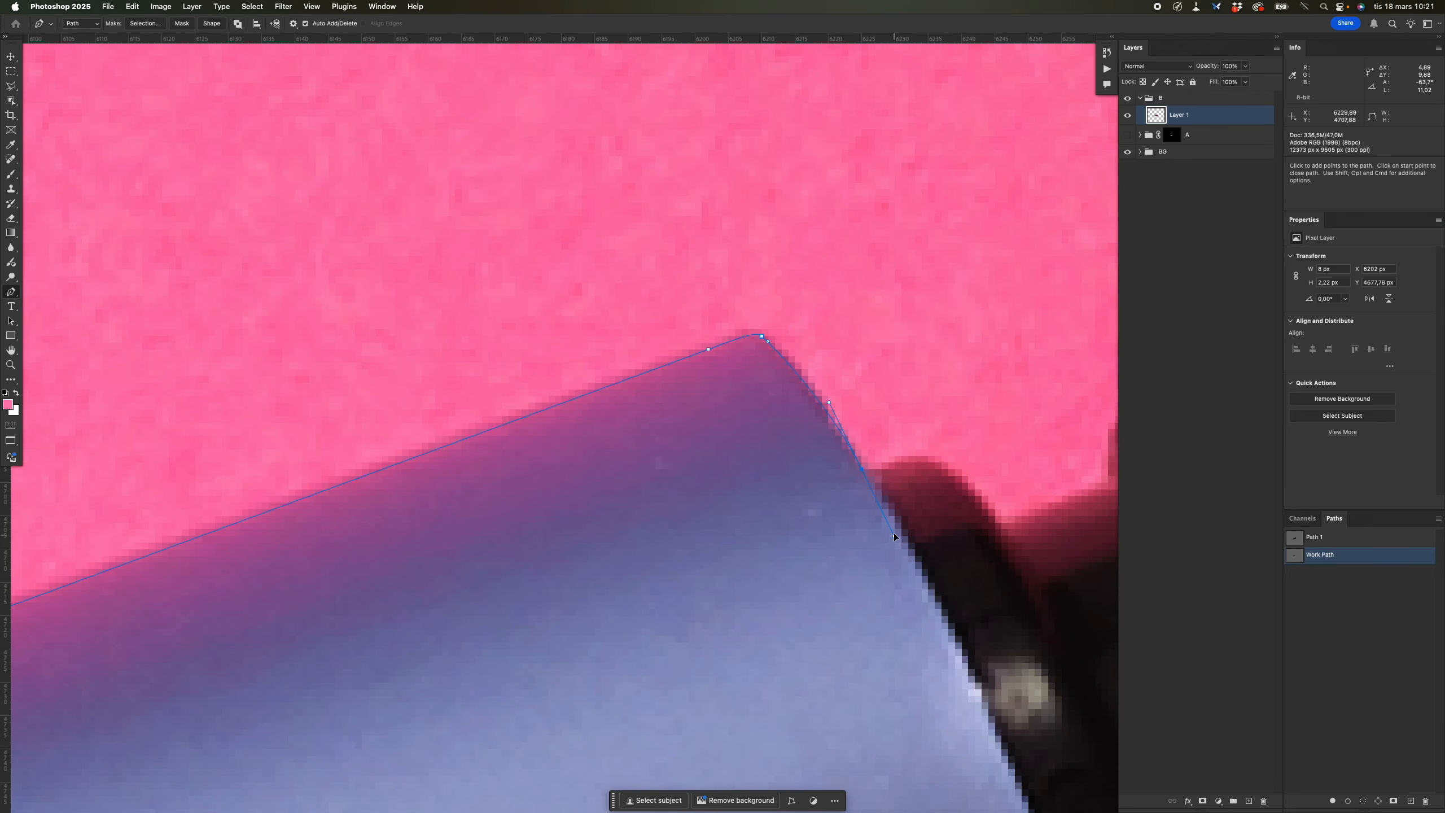
Continue the path down the tube's shoulder and over the ridges of the black threaded neck.
drag(890, 443, 657, 411)
drag(708, 436, 730, 450)
drag(875, 449, 875, 441)
drag(893, 432, 584, 495)
drag(586, 431, 601, 411)
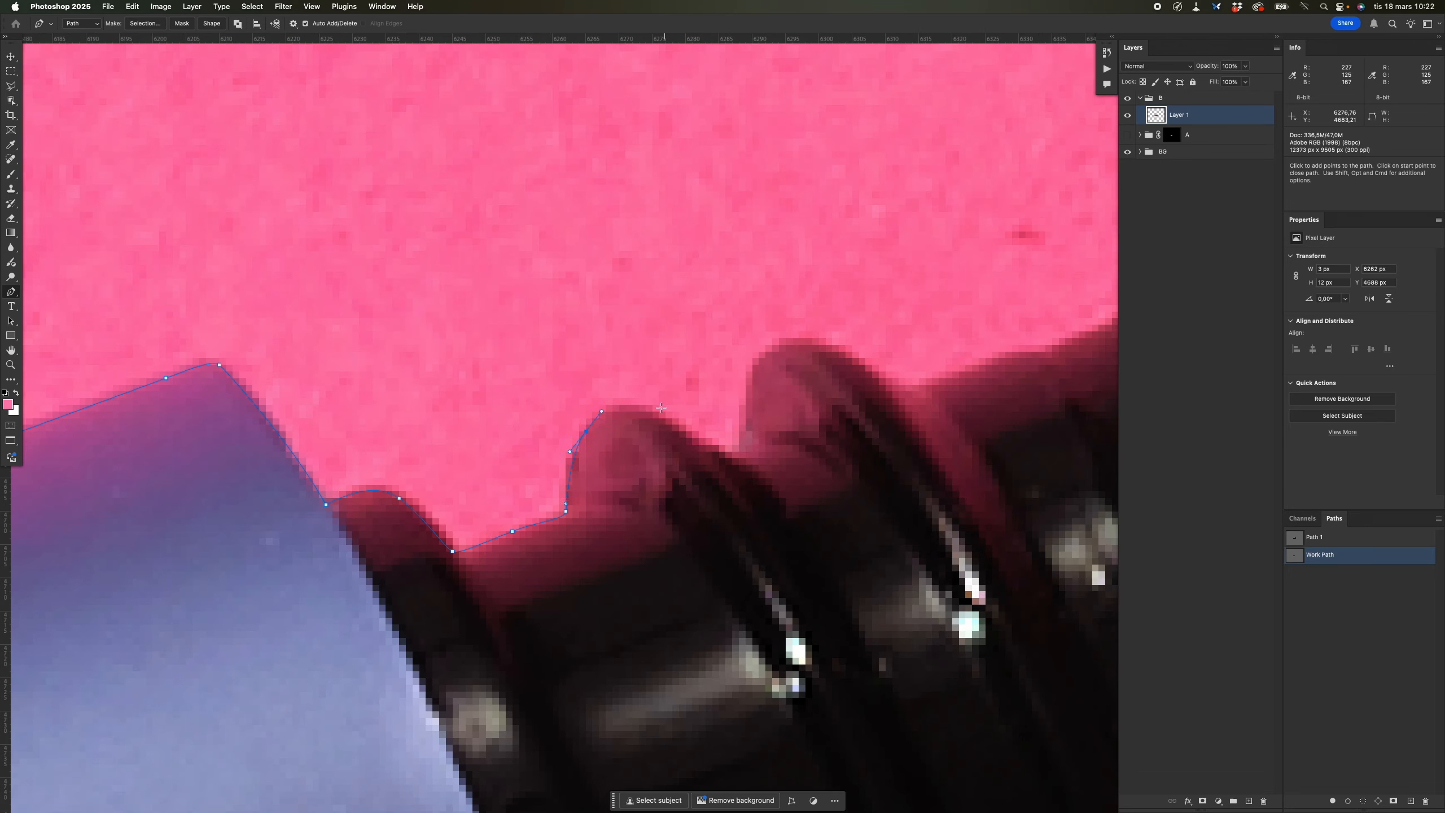
drag(766, 359, 782, 343)
drag(846, 352, 918, 388)
drag(938, 378, 555, 481)
Trace the neck's upper rim and its front face down to where the shadow begins.
drag(608, 468, 634, 457)
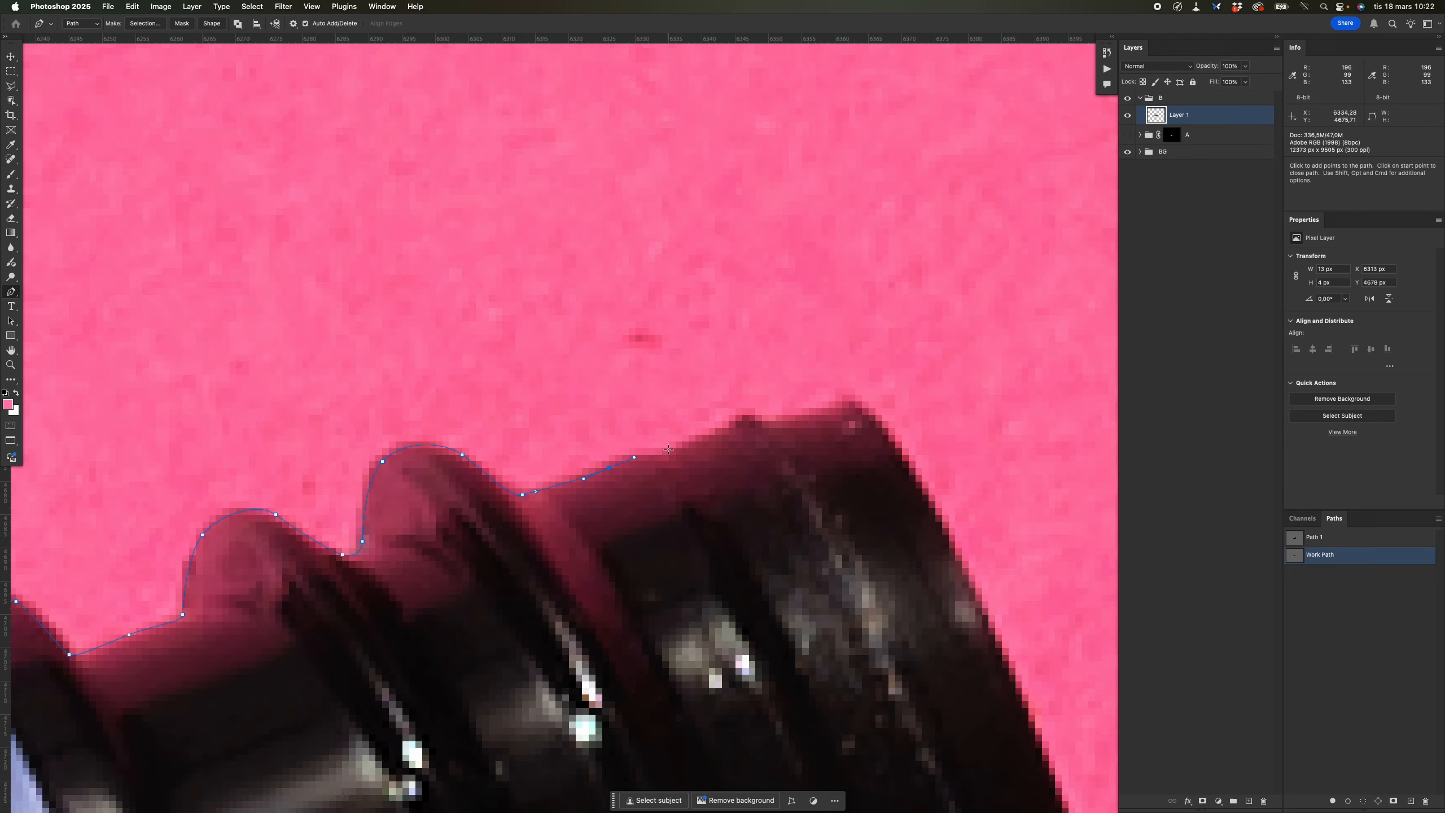
click(814, 407)
drag(846, 394, 864, 408)
drag(946, 527, 636, 294)
click(707, 524)
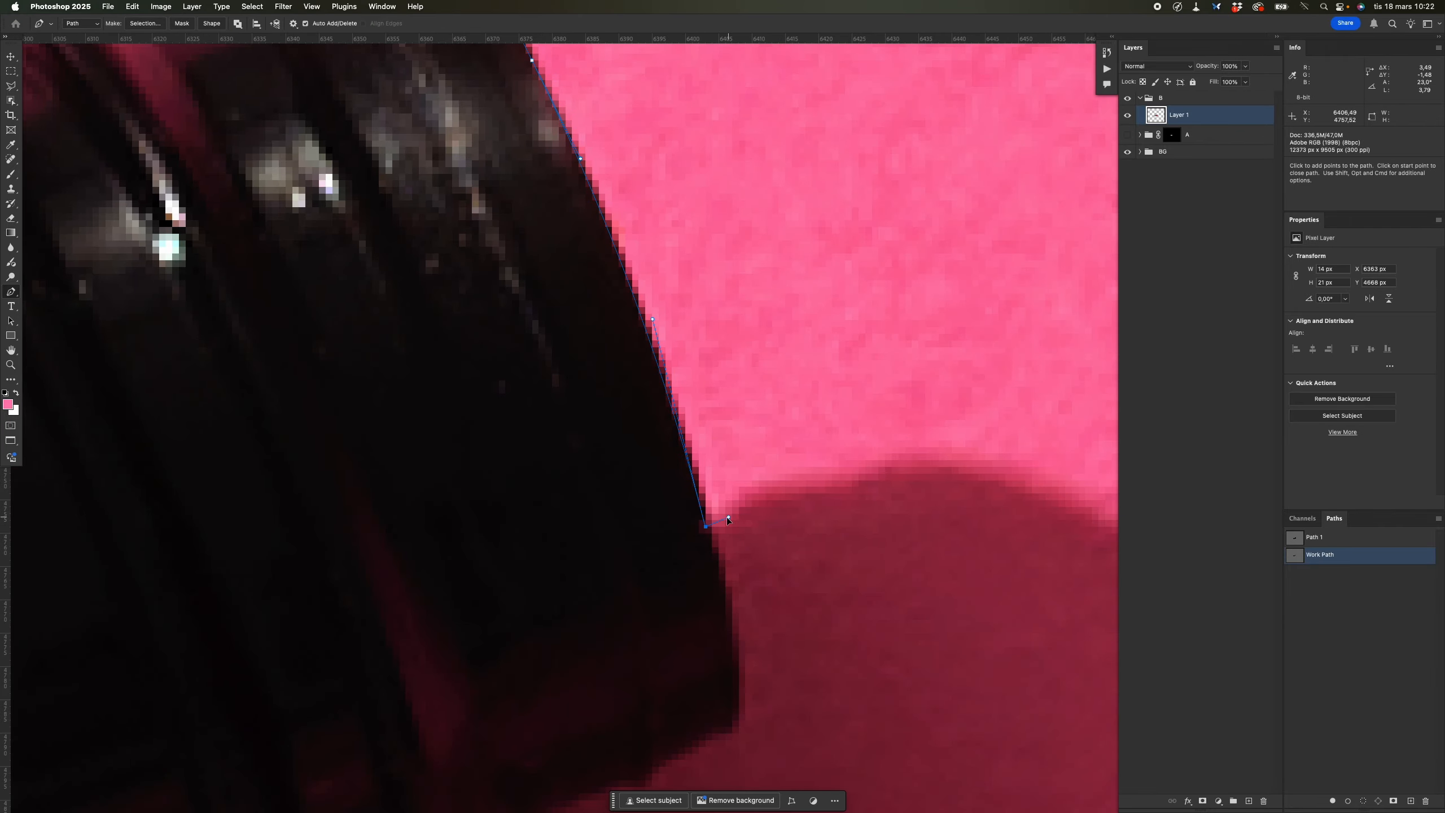
Trace the rounded and stepped outline of the shadow cast by the threaded neck.
key(super+minus)
scroll(823, 597, down, 5)
scroll(823, 597, left, 2)
click(888, 352)
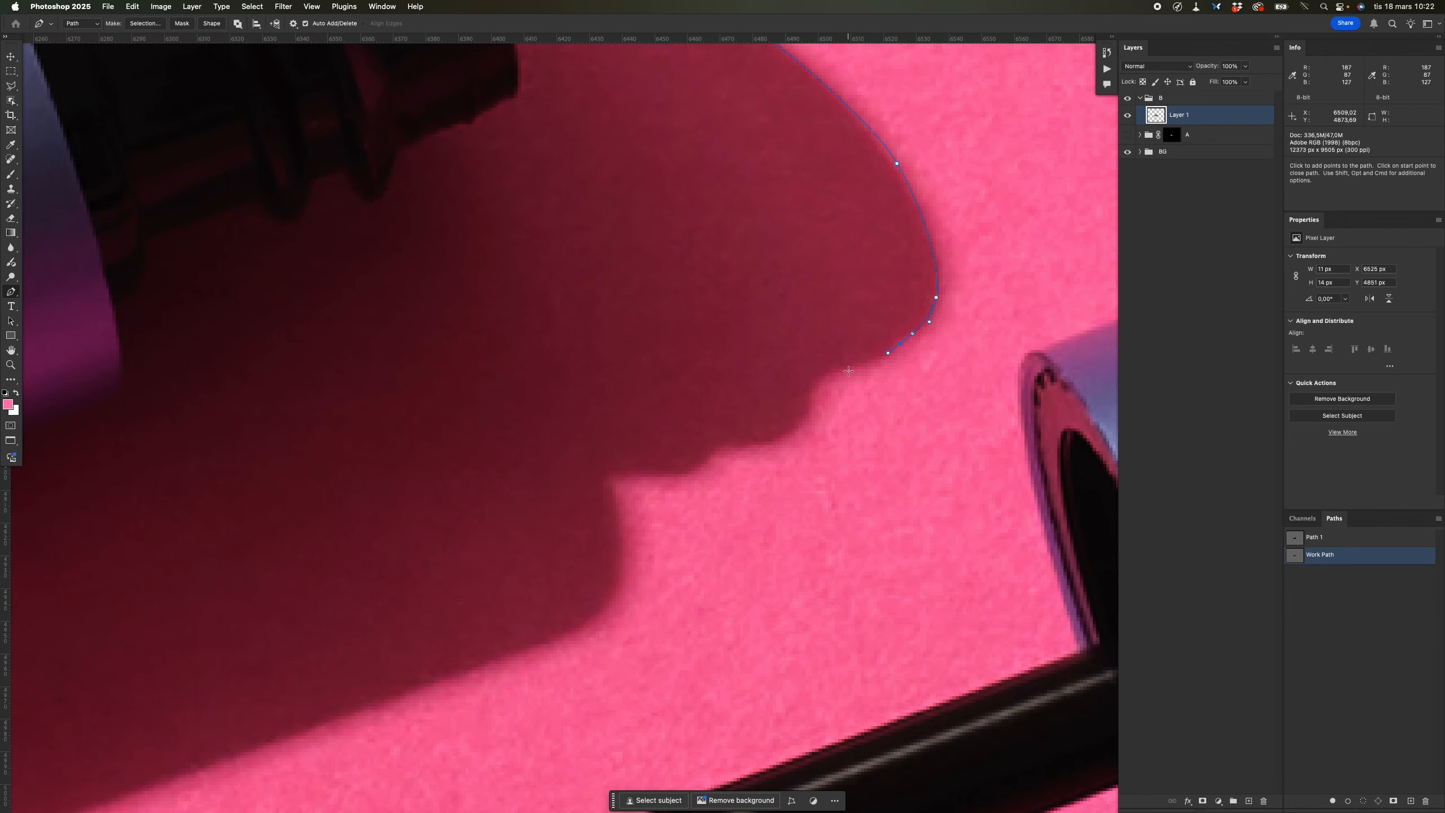
drag(626, 532, 626, 555)
Follow the straight lower edge of the tube's shadow and curve around its end beneath the logo.
scroll(615, 568, down, 4)
drag(793, 388, 767, 399)
scroll(716, 452, down, 5)
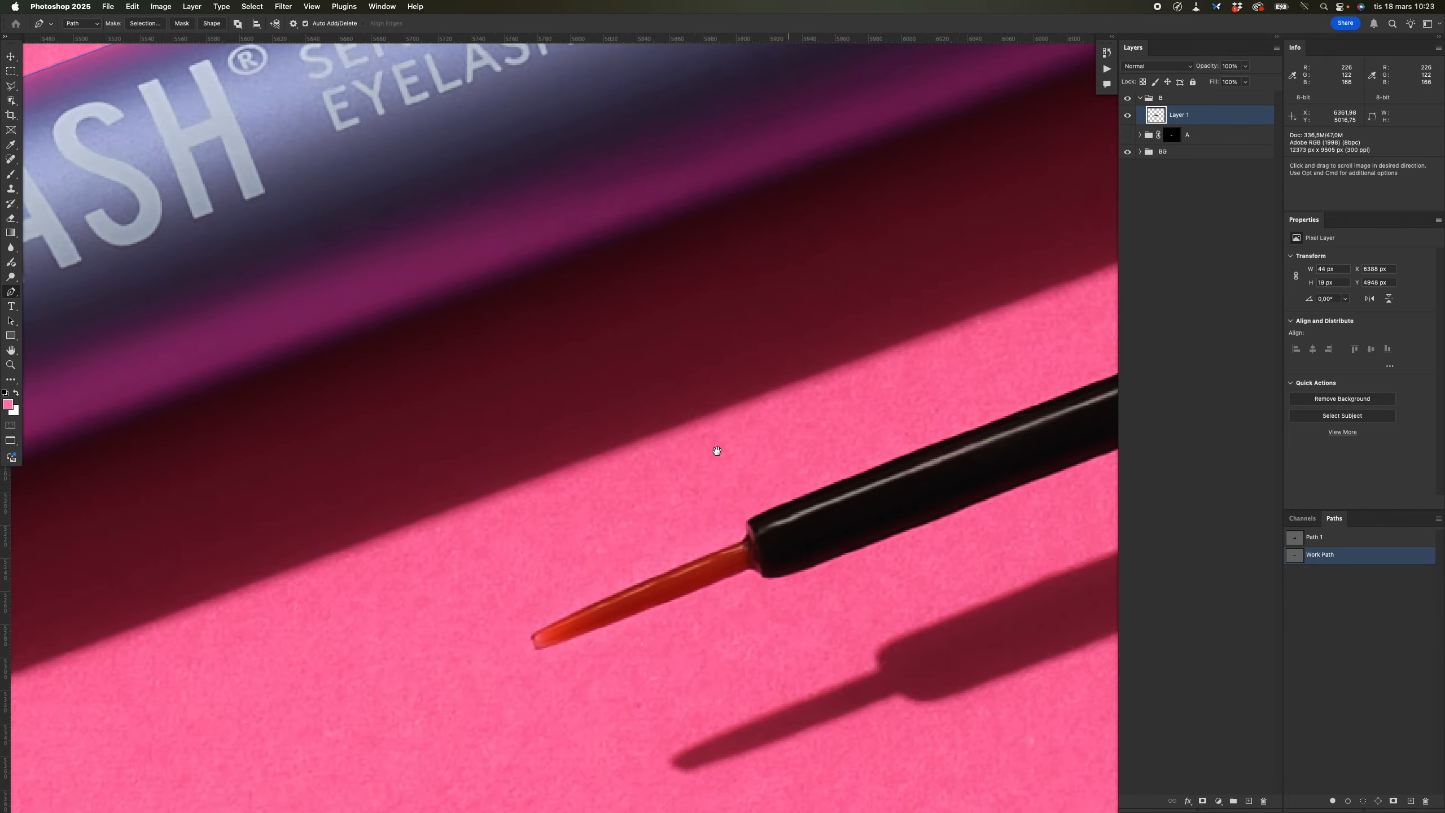
scroll(716, 452, up, 5)
drag(658, 470, 636, 476)
drag(534, 454, 483, 432)
Trace the tube's curved end face beside the logo and close the path at its starting point.
scroll(508, 428, left, 4)
mouse_move(444, 381)
mouse_down()
mouse_move(295, 222)
mouse_move(442, 381)
mouse_up()
scroll(407, 371, up, 5)
drag(446, 381, 381, 188)
scroll(428, 375, down, 5)
scroll(444, 378, up, 5)
scroll(381, 188, up, 5)
scroll(380, 188, left, 1)
drag(411, 440, 400, 389)
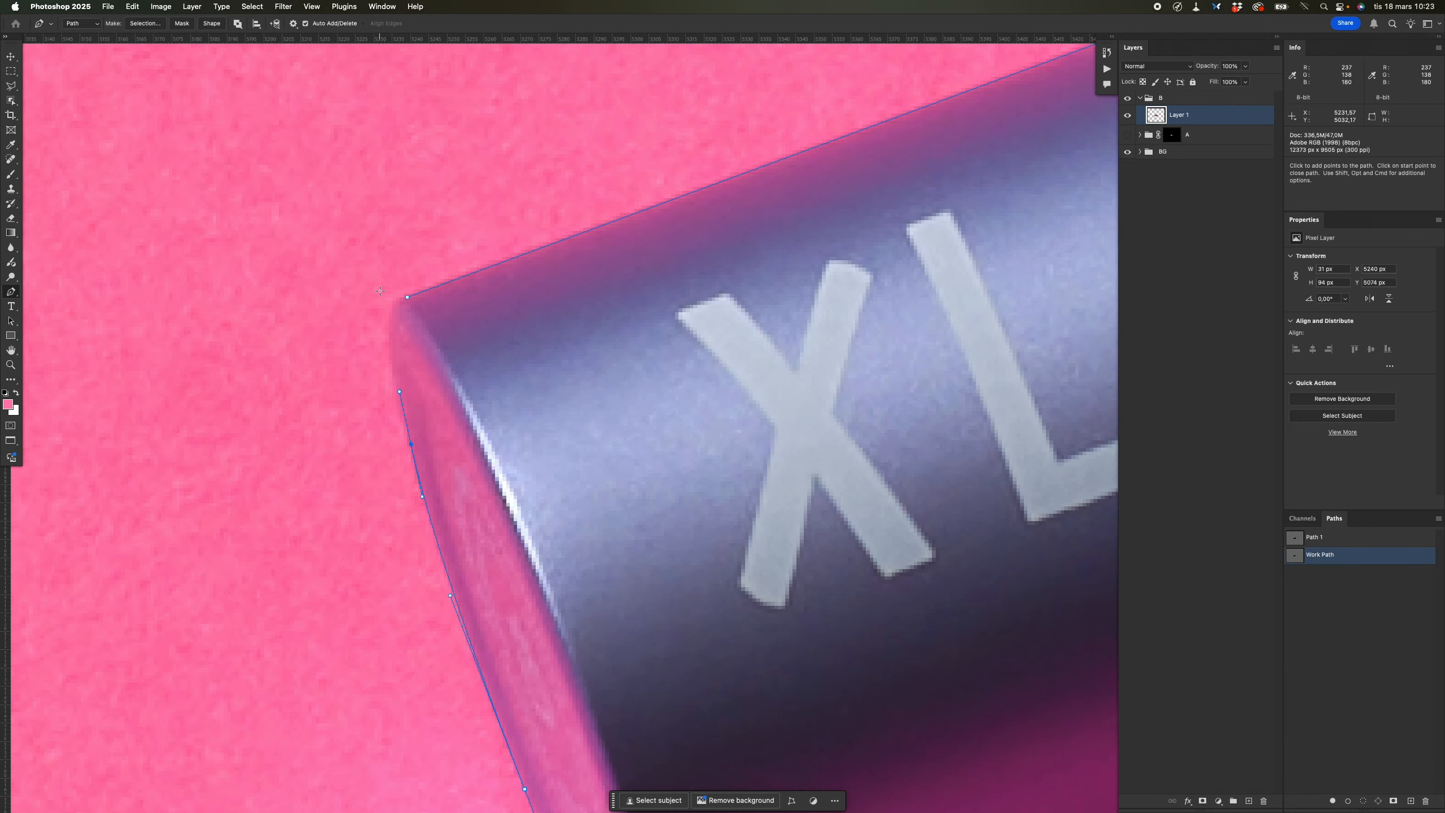
scroll(384, 323, up, 5)
mouse_move(397, 306)
mouse_down()
mouse_move(405, 257)
mouse_move(399, 291)
mouse_up()
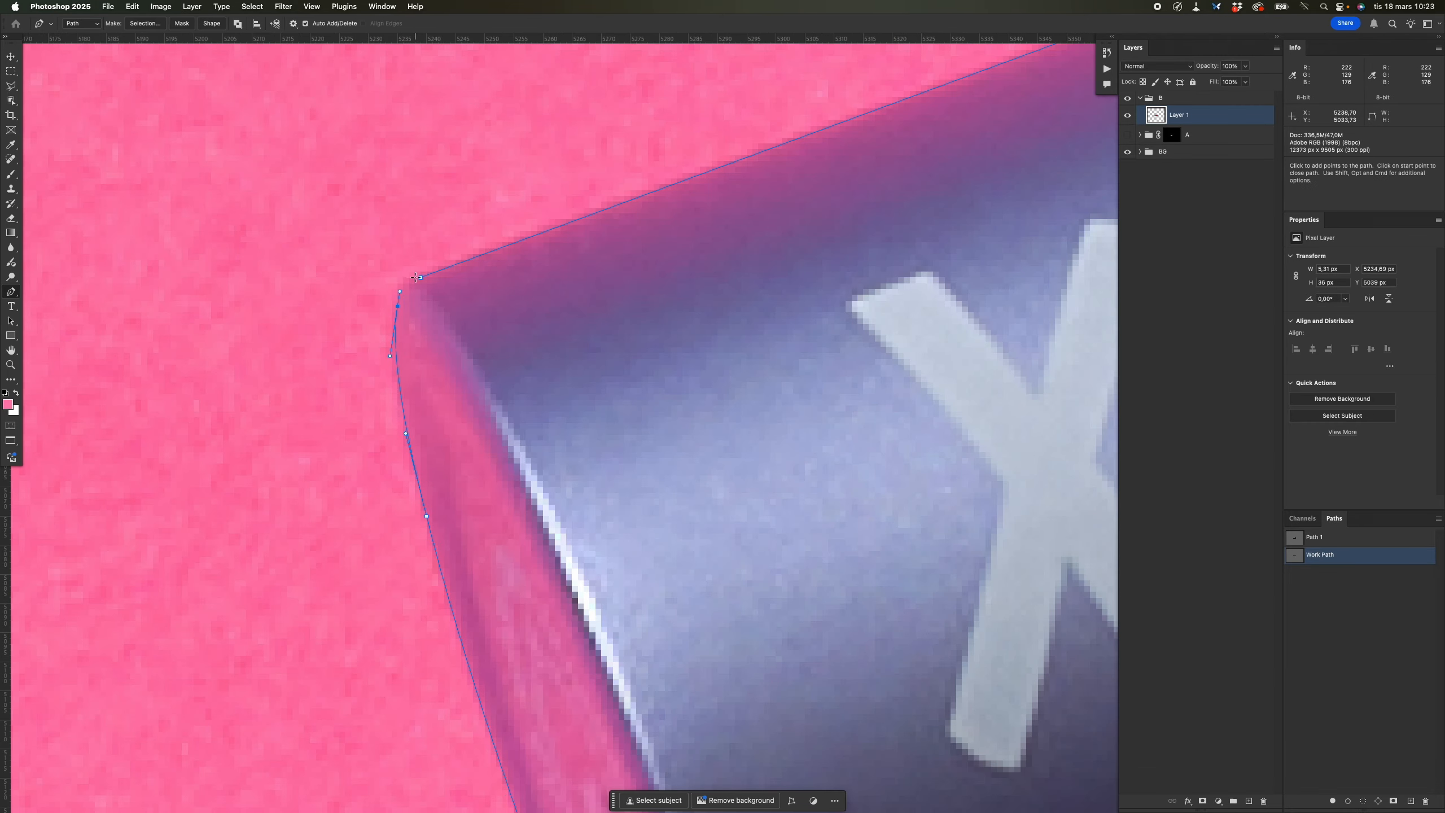
click(420, 277)
Start a second subpath at the orange tip's joint and trace the black stem's upper edge towards the cap.
scroll(420, 277, down, 5)
scroll(496, 385, up, 5)
click(481, 403)
drag(522, 369, 532, 313)
scroll(577, 292, down, 4)
drag(560, 299, 711, 273)
drag(874, 260, 419, 425)
mouse_move(789, 248)
mouse_down()
mouse_move(977, 175)
mouse_move(318, 444)
mouse_up()
Continue the subpath from the stem around the upper part of the cap's open rim.
scroll(569, 342, up, 5)
drag(493, 342, 623, 490)
click(624, 490)
mouse_move(568, 287)
mouse_down()
mouse_move(540, 178)
mouse_move(630, 549)
mouse_up()
key(super+z)
scroll(709, 340, up, 4)
drag(618, 678, 658, 484)
scroll(709, 340, down, 5)
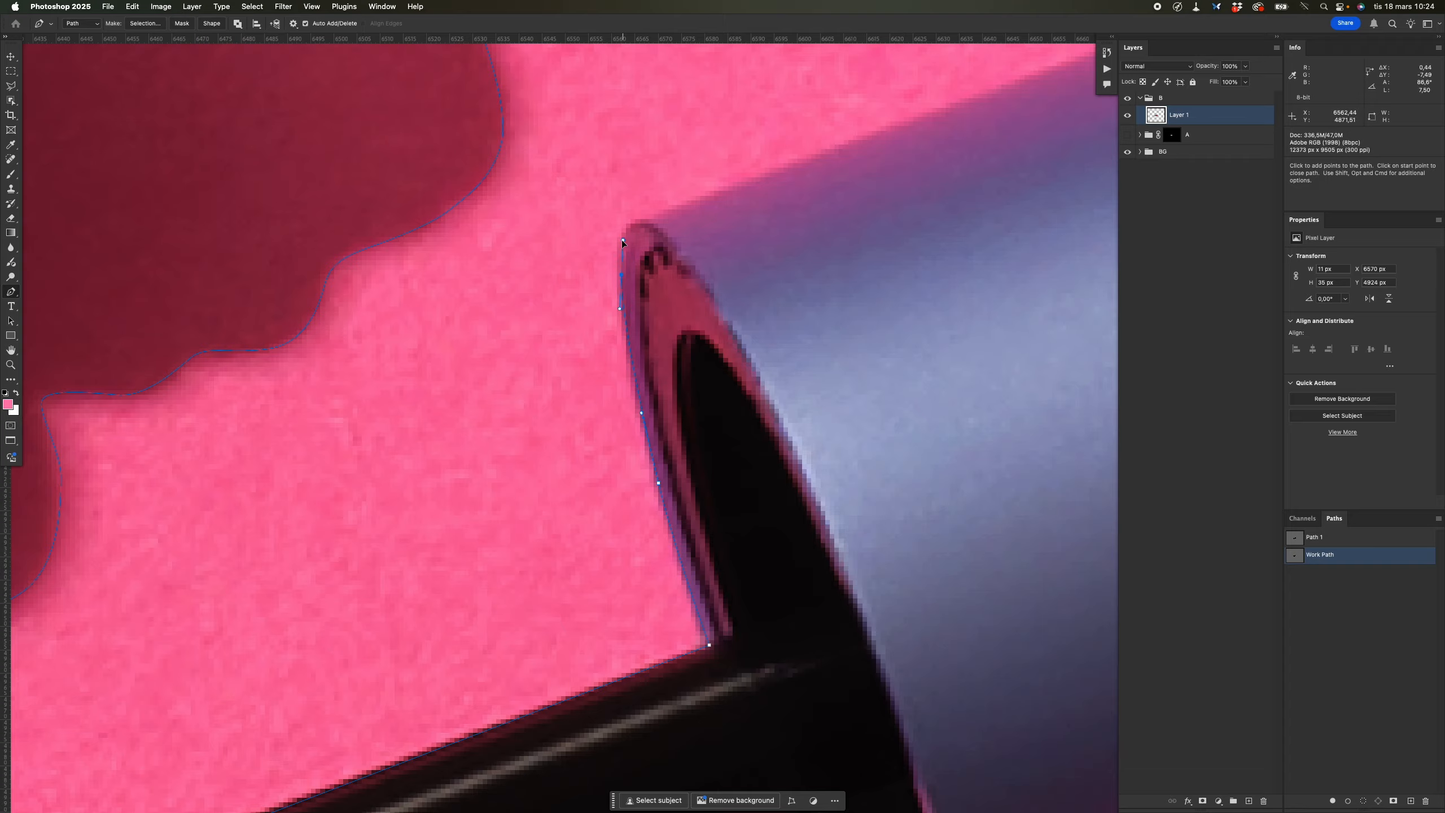
Trace the cap's long upper edge and its rounded closed end down to the shadow.
scroll(672, 209, down, 5)
drag(854, 257, 468, 447)
scroll(364, 450, up, 4)
click(382, 446)
drag(569, 655, 615, 351)
drag(603, 274, 646, 358)
drag(691, 467, 711, 516)
Trace the curved outer outline of the shadow beyond the cap's closed end.
drag(910, 540, 753, 445)
drag(803, 438, 588, 286)
drag(820, 472, 708, 263)
drag(769, 430, 776, 487)
drag(714, 582, 694, 593)
Follow the lower edge of the cap's shadow and curve back up to the applicator stem's shadow.
scroll(431, 693, down, 4)
drag(188, 677, 1016, 271)
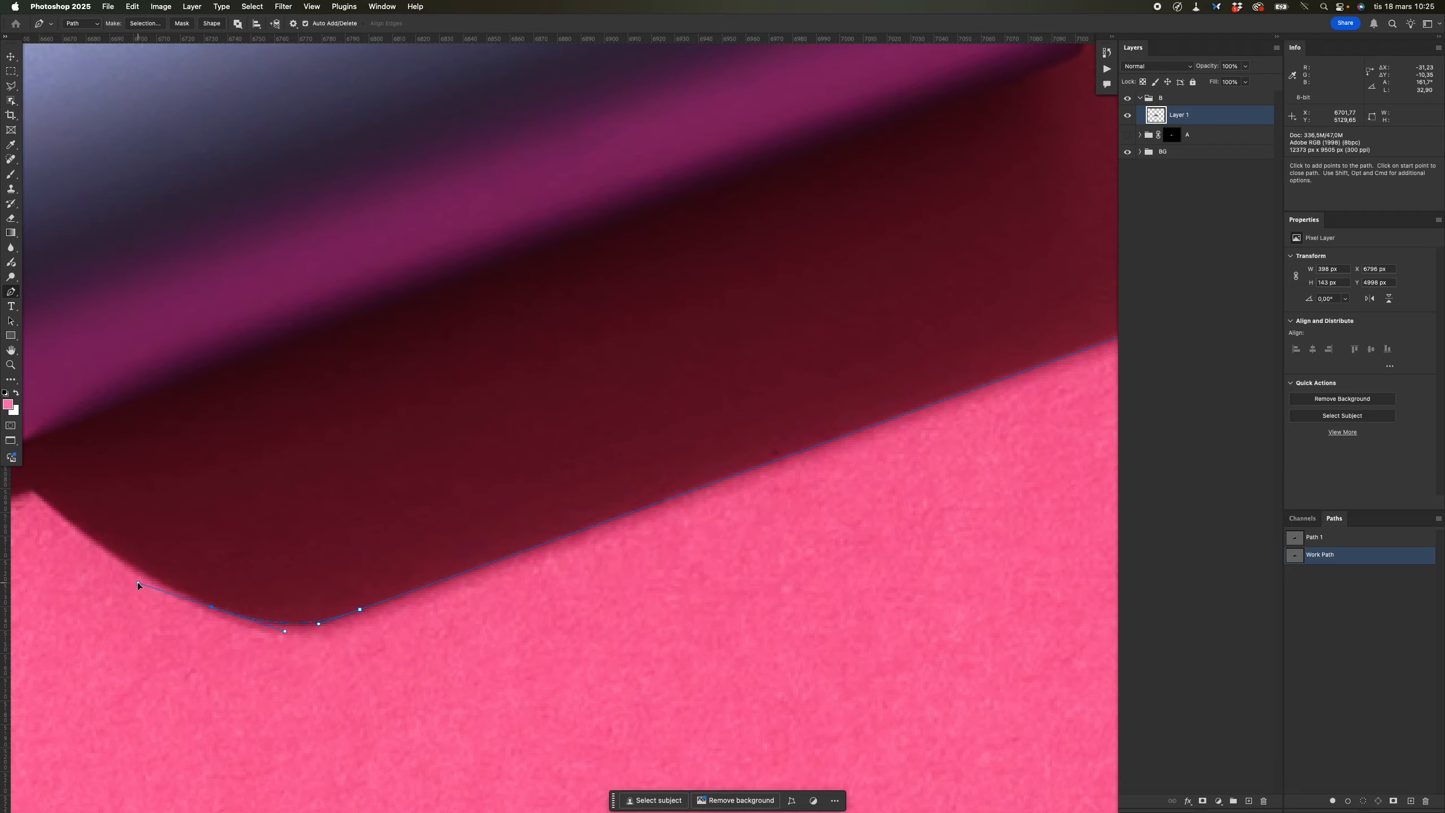
drag(137, 583, 138, 577)
drag(138, 577, 540, 547)
Trace the straight lower edge of the applicator stem's shadow towards its tip.
scroll(289, 514, down, 4)
drag(74, 569, 1080, 245)
drag(613, 442, 568, 457)
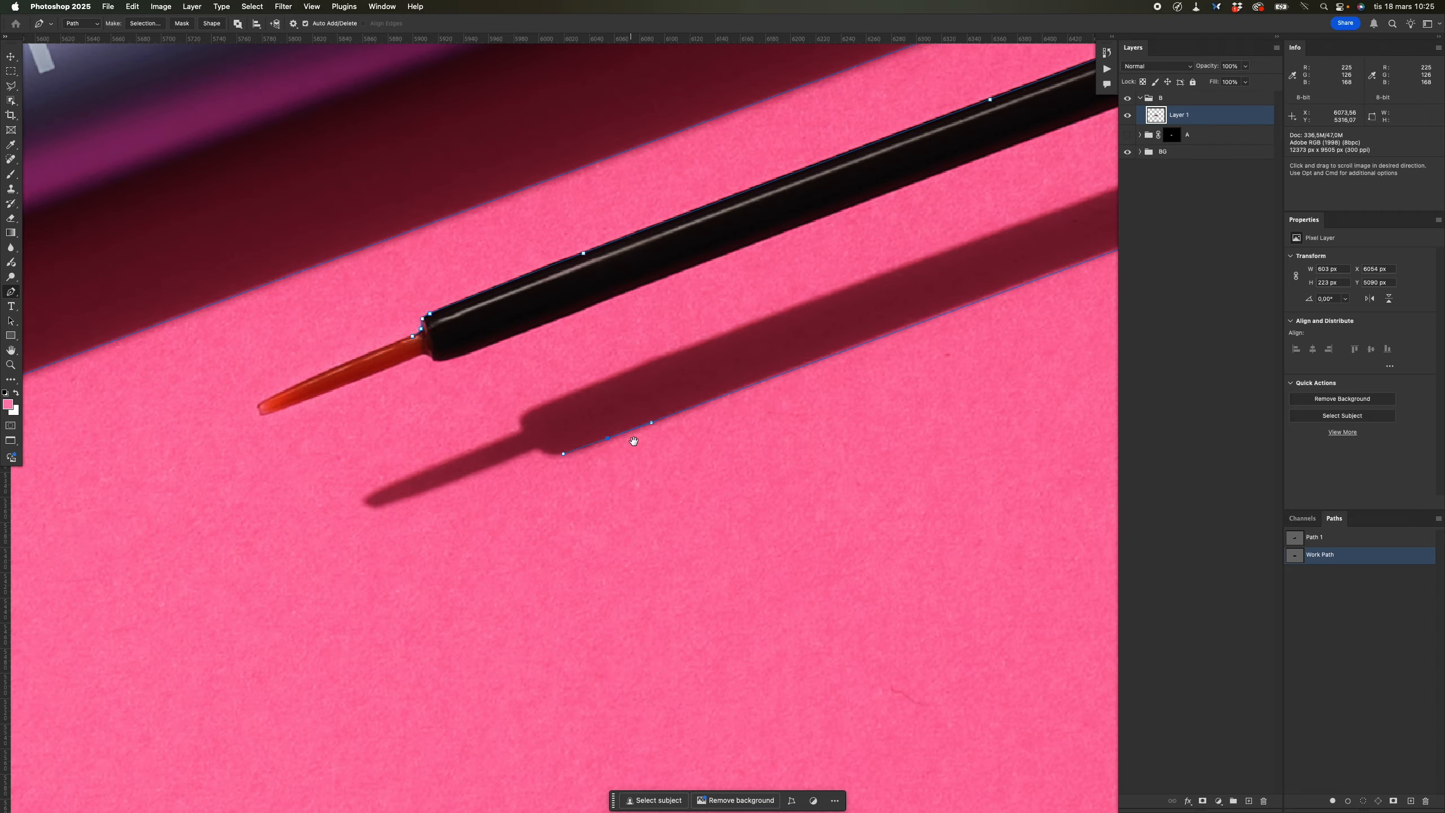
drag(982, 303, 649, 413)
click(649, 409)
Trace the shadow's stepped shoulder and go around the thin shadow of the applicator tip.
drag(129, 610, 630, 448)
scroll(631, 447, up, 3)
click(631, 447)
drag(471, 470, 462, 472)
drag(404, 491, 693, 415)
drag(636, 442, 583, 466)
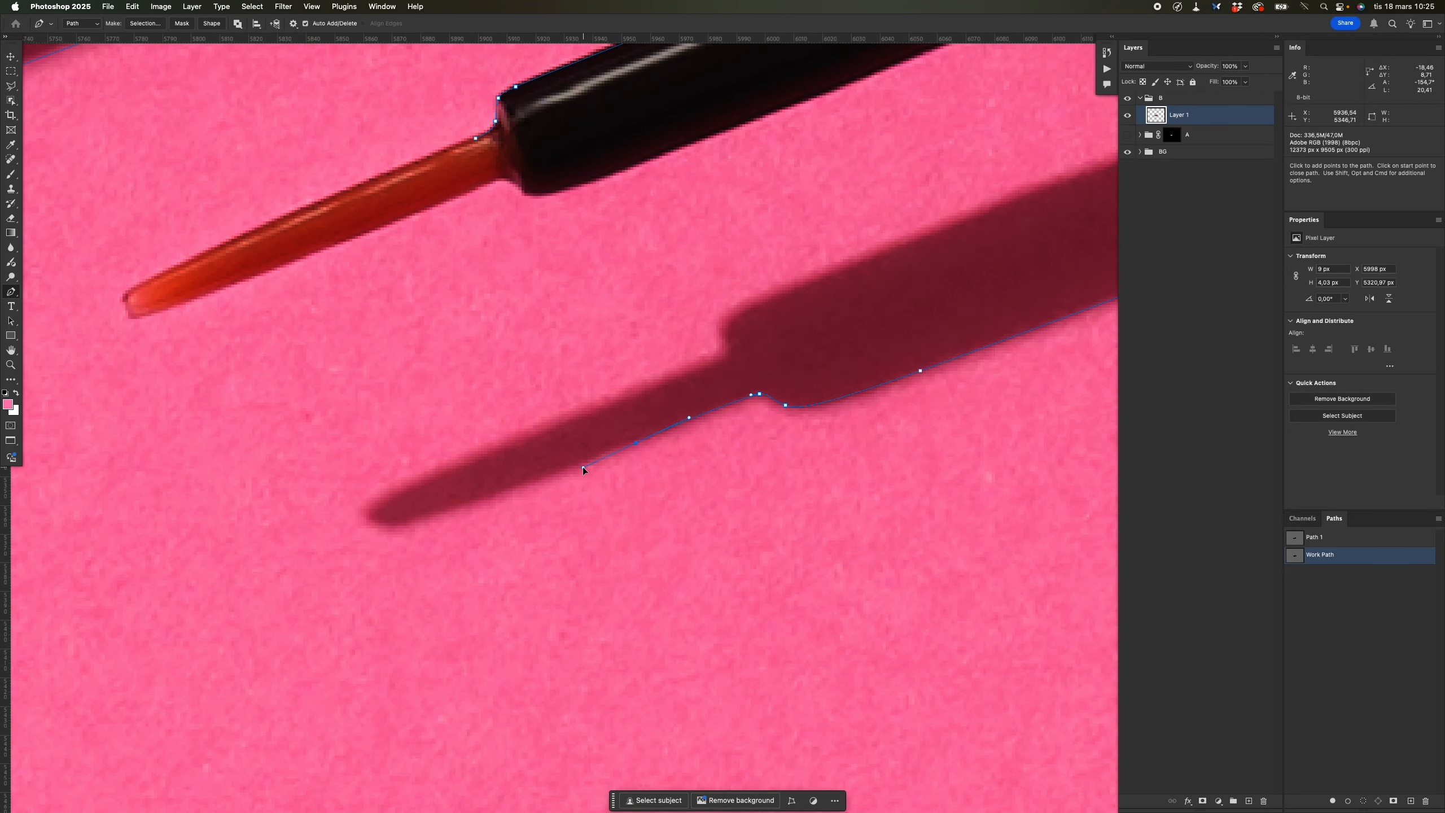
drag(607, 403, 665, 379)
click(724, 353)
Trace the upper edge of the stem's shadow up to the cap's open rim.
drag(722, 330, 342, 497)
scroll(720, 327, up, 2)
scroll(784, 326, down, 3)
drag(791, 305, 155, 579)
scroll(776, 341, up, 3)
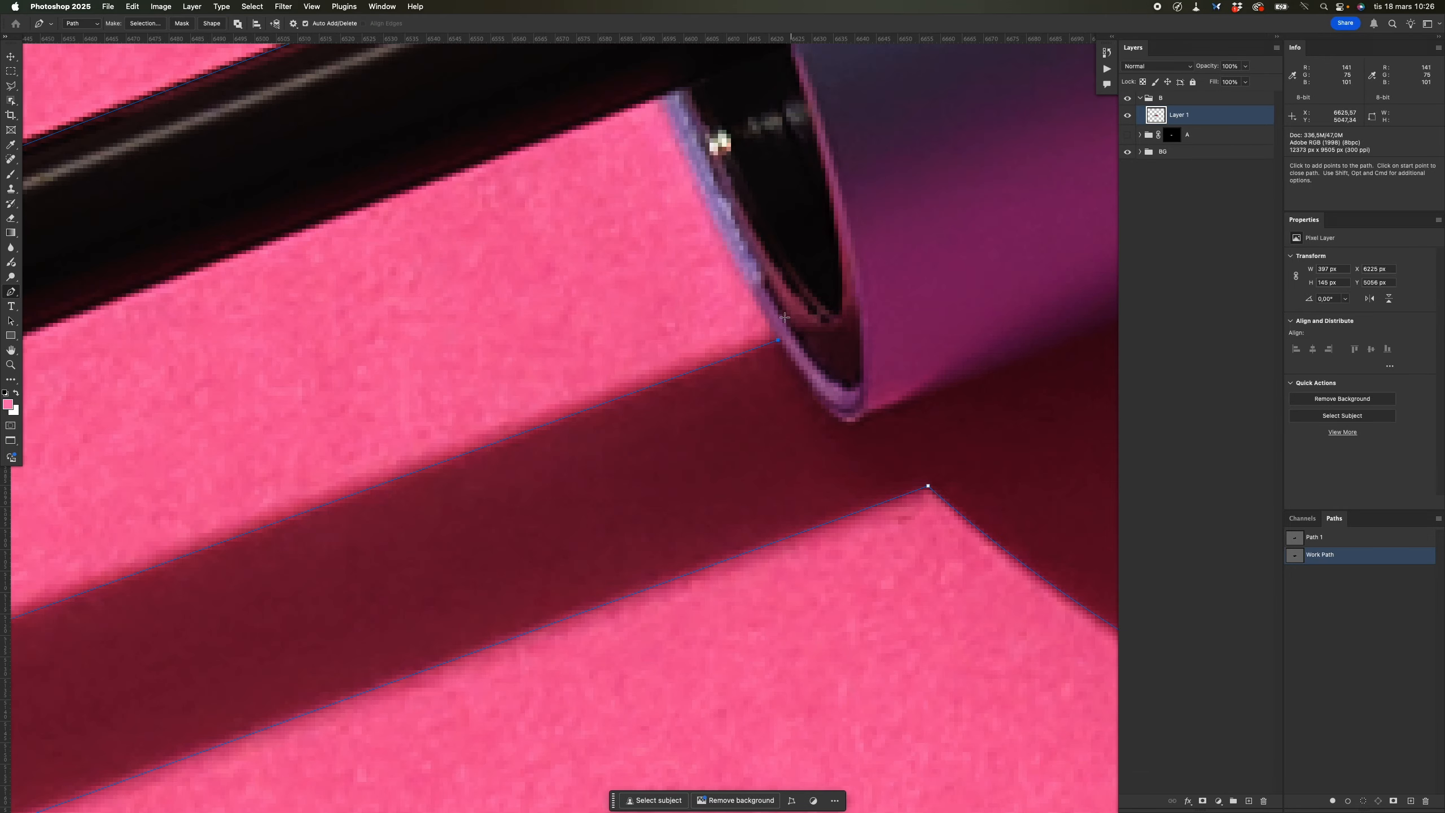
Trace the edge of the cap's open rim from its shadow up to the underside of the applicator stem.
click(775, 341)
drag(776, 341, 715, 534)
drag(593, 293, 512, 123)
alt+click(594, 293)
drag(477, 336, 500, 347)
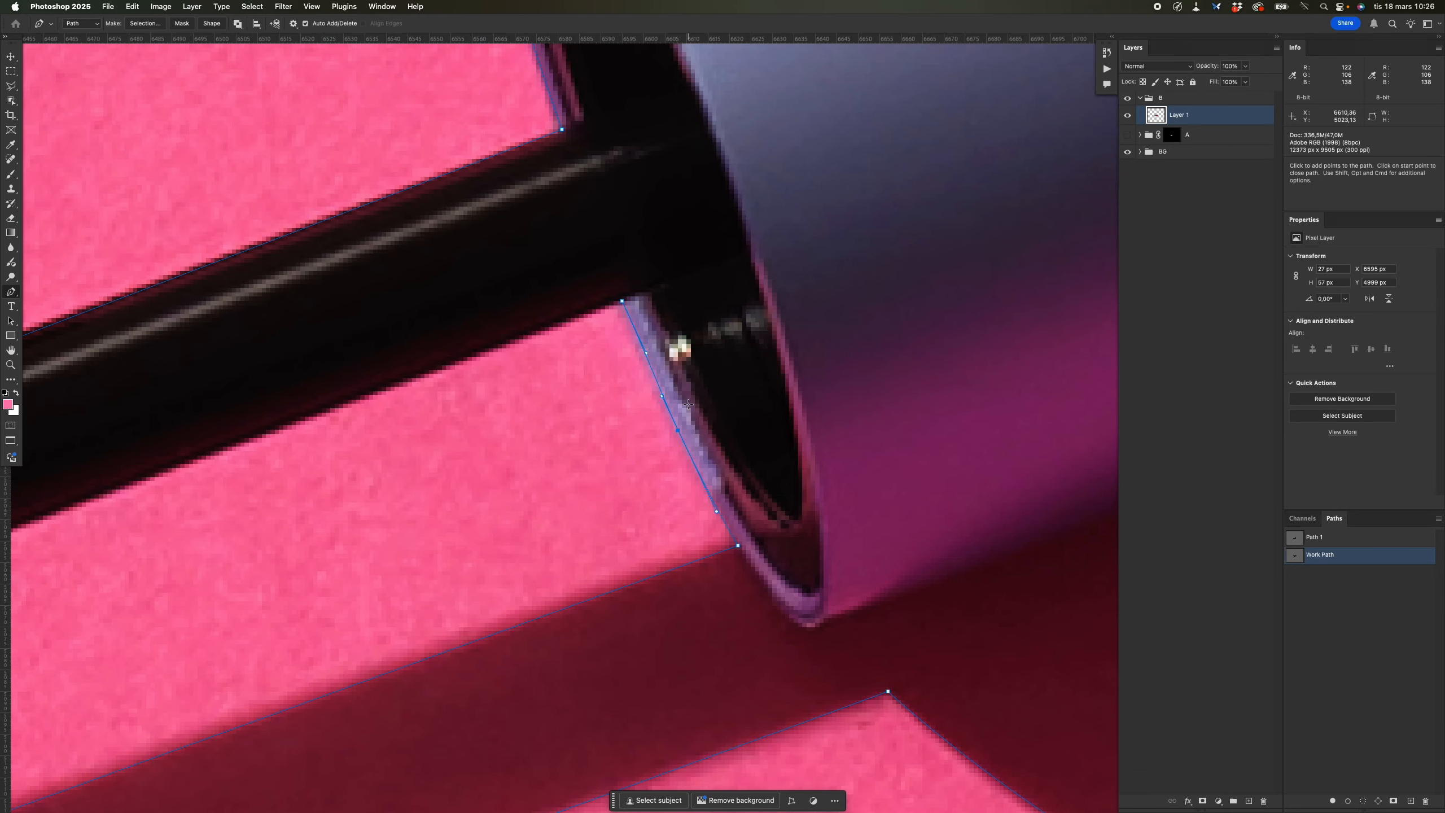
Trace the straight lower edge of the black applicator stem towards its narrow end.
scroll(500, 347, down, 3)
mouse_move(227, 501)
mouse_down()
mouse_move(735, 387)
mouse_move(641, 411)
mouse_up()
scroll(555, 450, up, 3)
drag(577, 458, 624, 461)
scroll(625, 461, down, 3)
drag(996, 250, 642, 397)
drag(227, 569, 642, 425)
scroll(642, 425, up, 3)
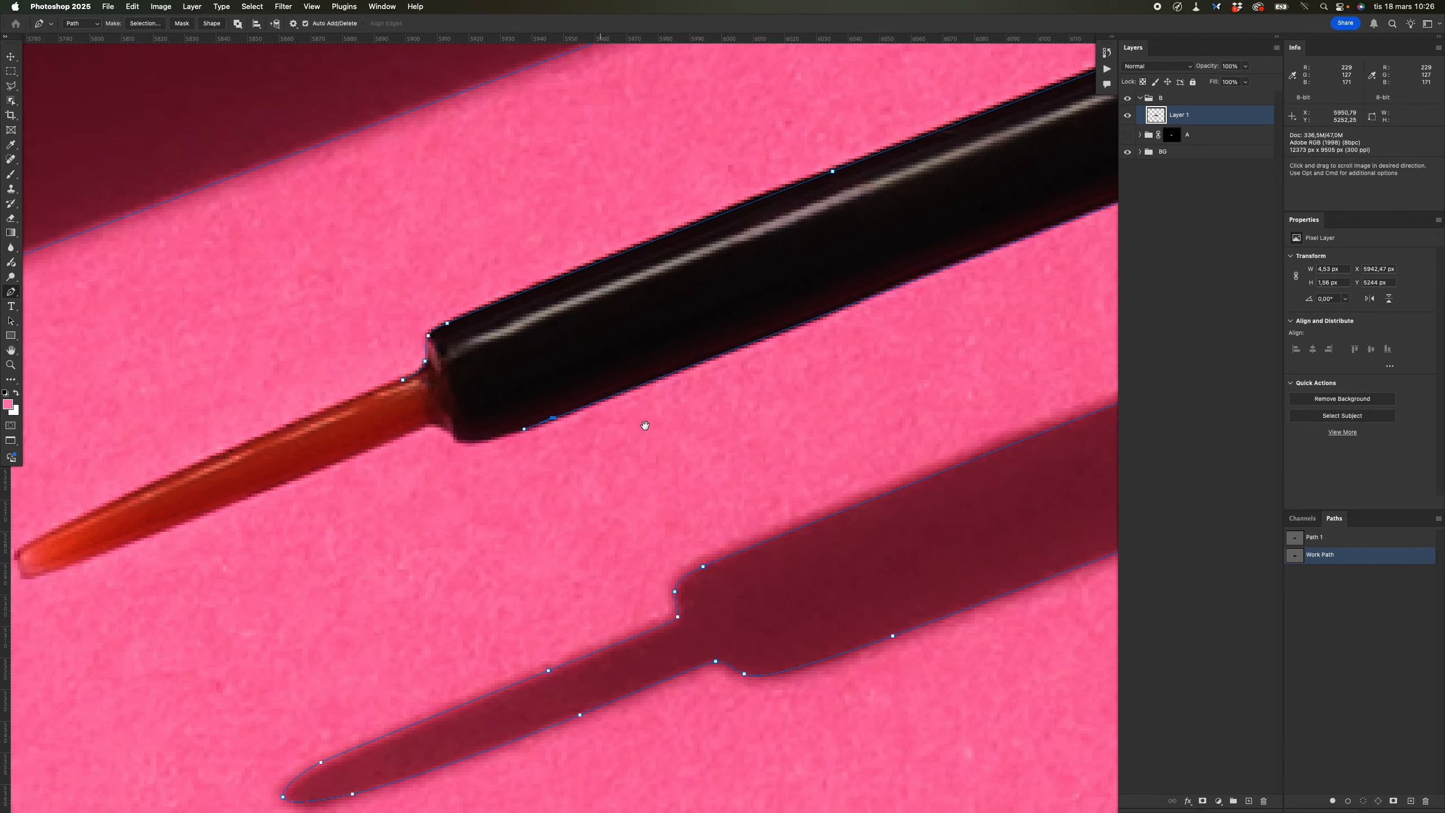
Curve the path around the lower shoulder of the stem's end to where the orange tip begins.
scroll(642, 410, up, 3)
drag(714, 386, 685, 387)
drag(661, 368, 648, 361)
drag(606, 362, 582, 373)
Trace around the thin orange applicator tip and close the path at its starting anchor.
scroll(581, 373, down, 3)
drag(285, 484, 861, 346)
drag(861, 343, 802, 366)
mouse_move(942, 342)
mouse_down()
mouse_move(597, 413)
mouse_move(592, 432)
mouse_up()
drag(578, 420, 585, 387)
drag(845, 264, 608, 415)
click(886, 303)
Save the work path as Path 2 and deselect it.
scroll(555, 501, down, 5)
double_click(1327, 554)
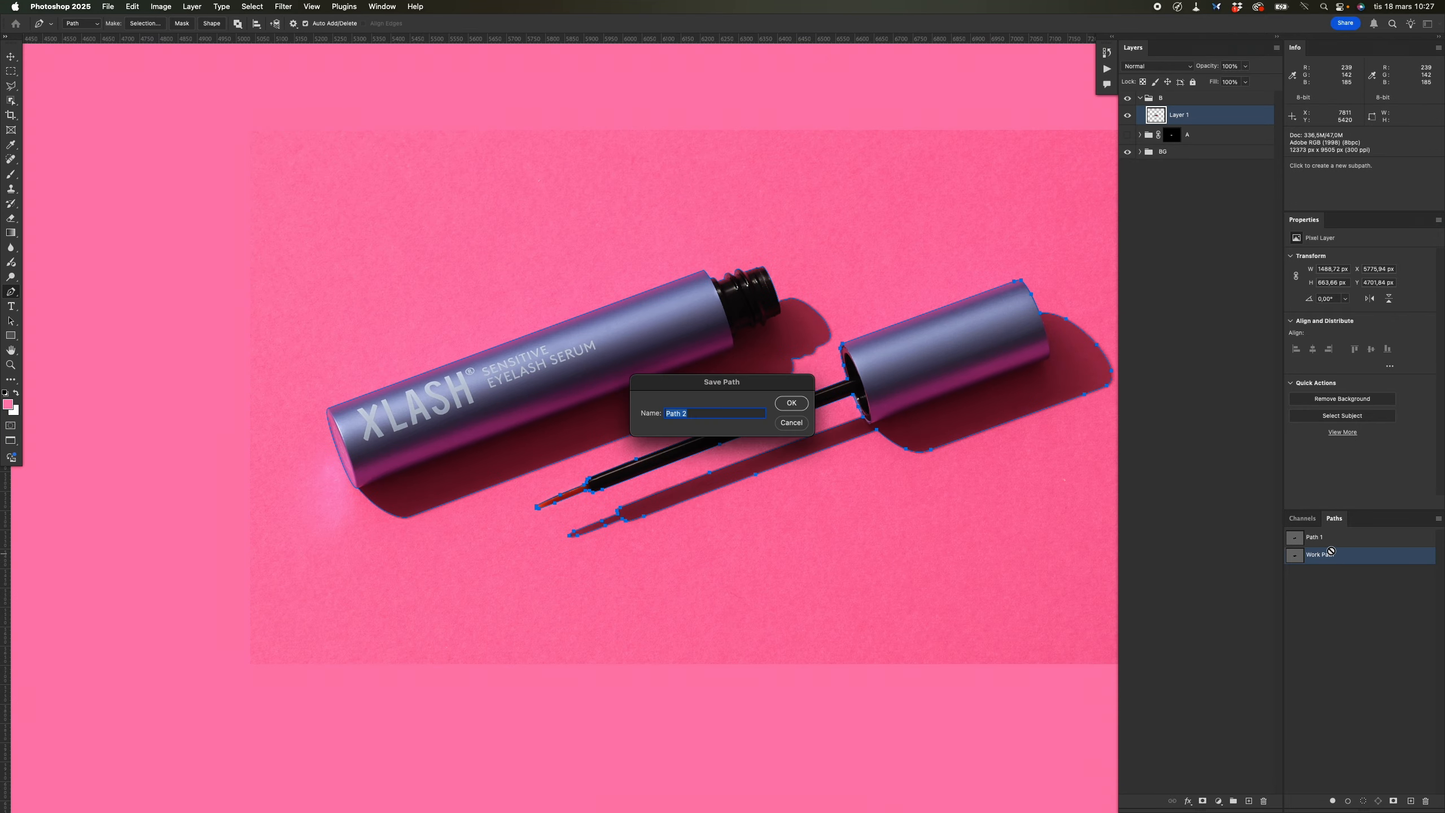
key(Return)
click(1349, 615)
Load Path 2 as a selection, feather it by 0.5 pixels and add it as a mask on group B.
drag(858, 429, 791, 512)
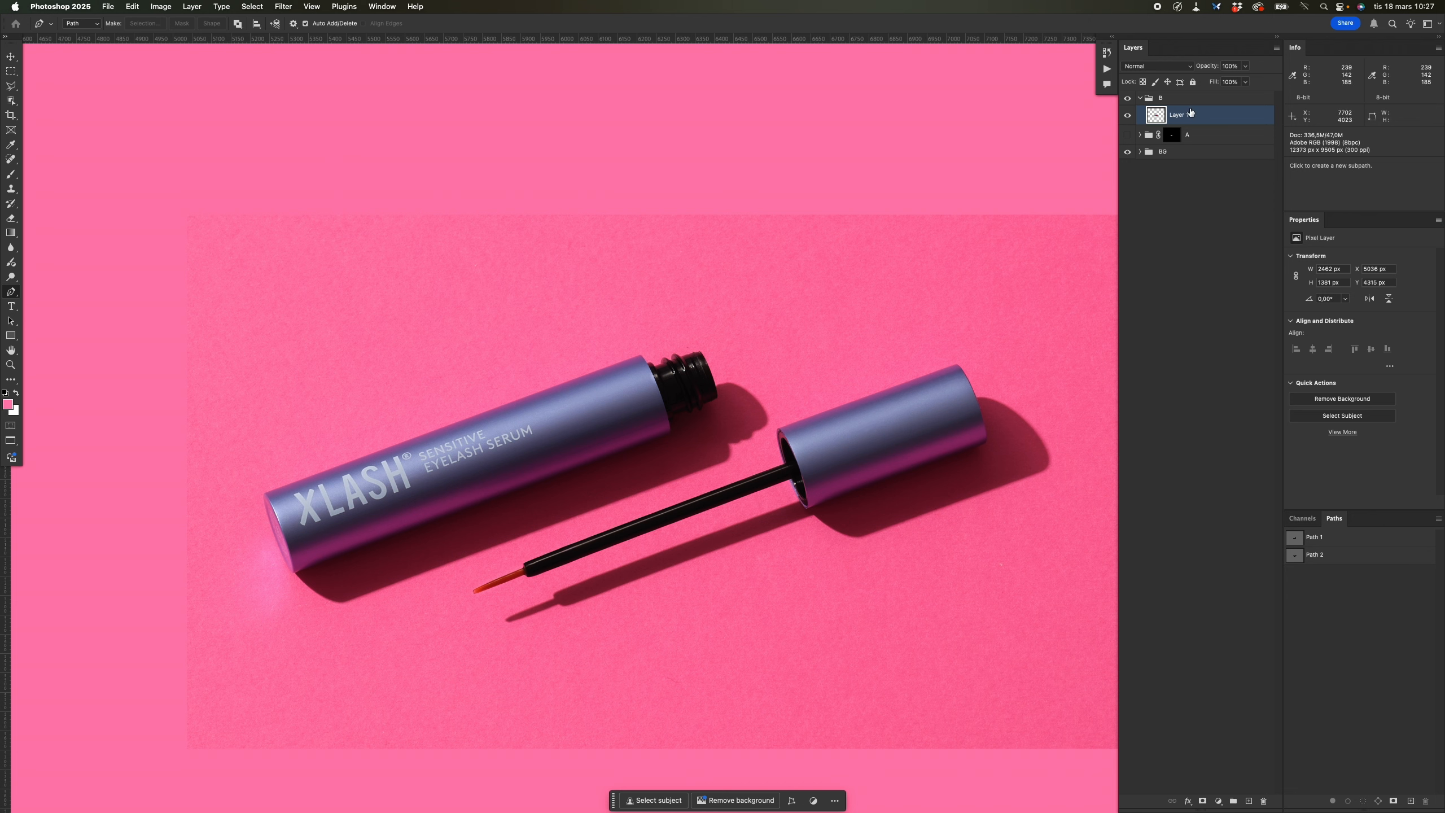
click(1140, 99)
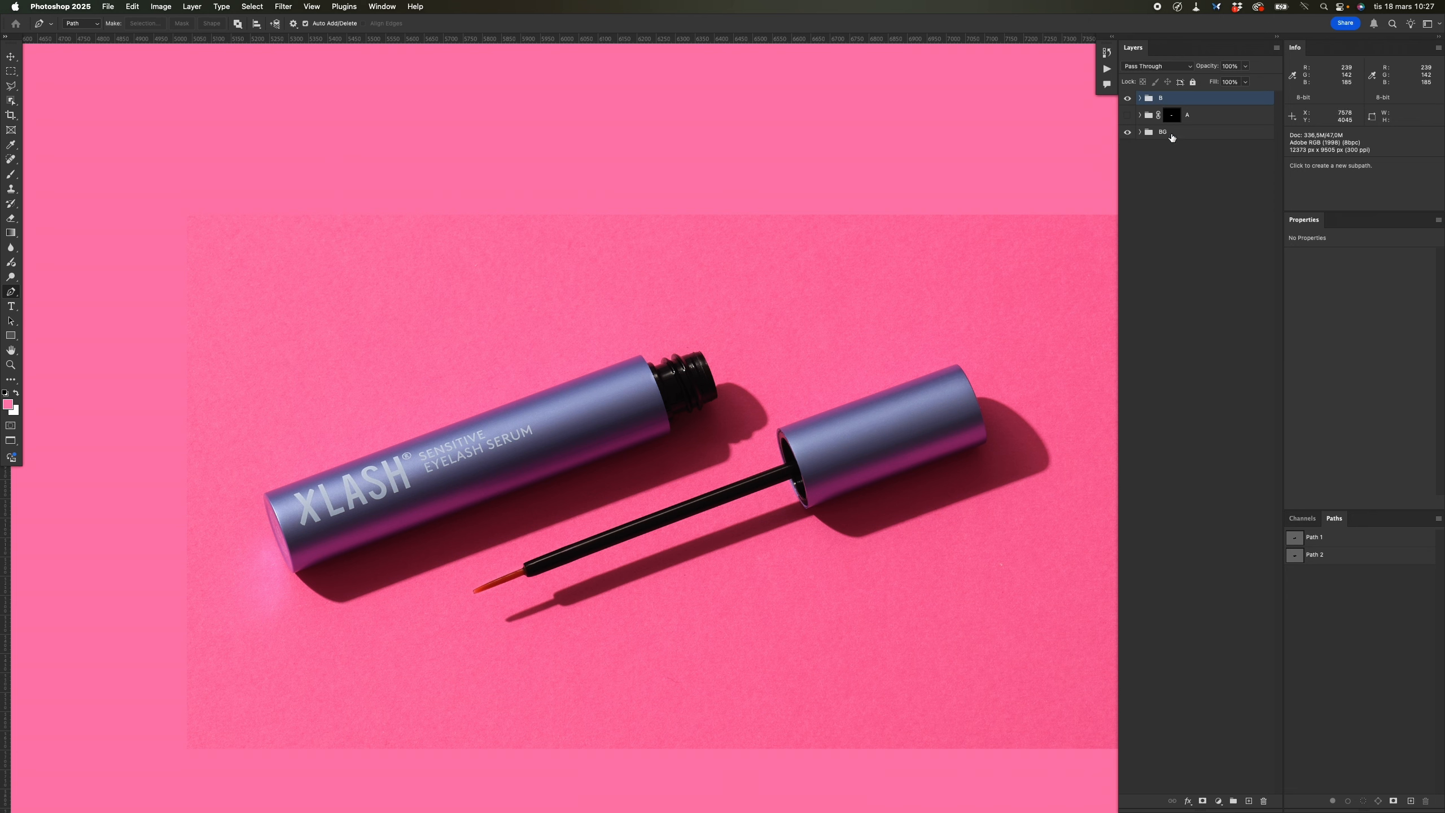
super+click(1295, 555)
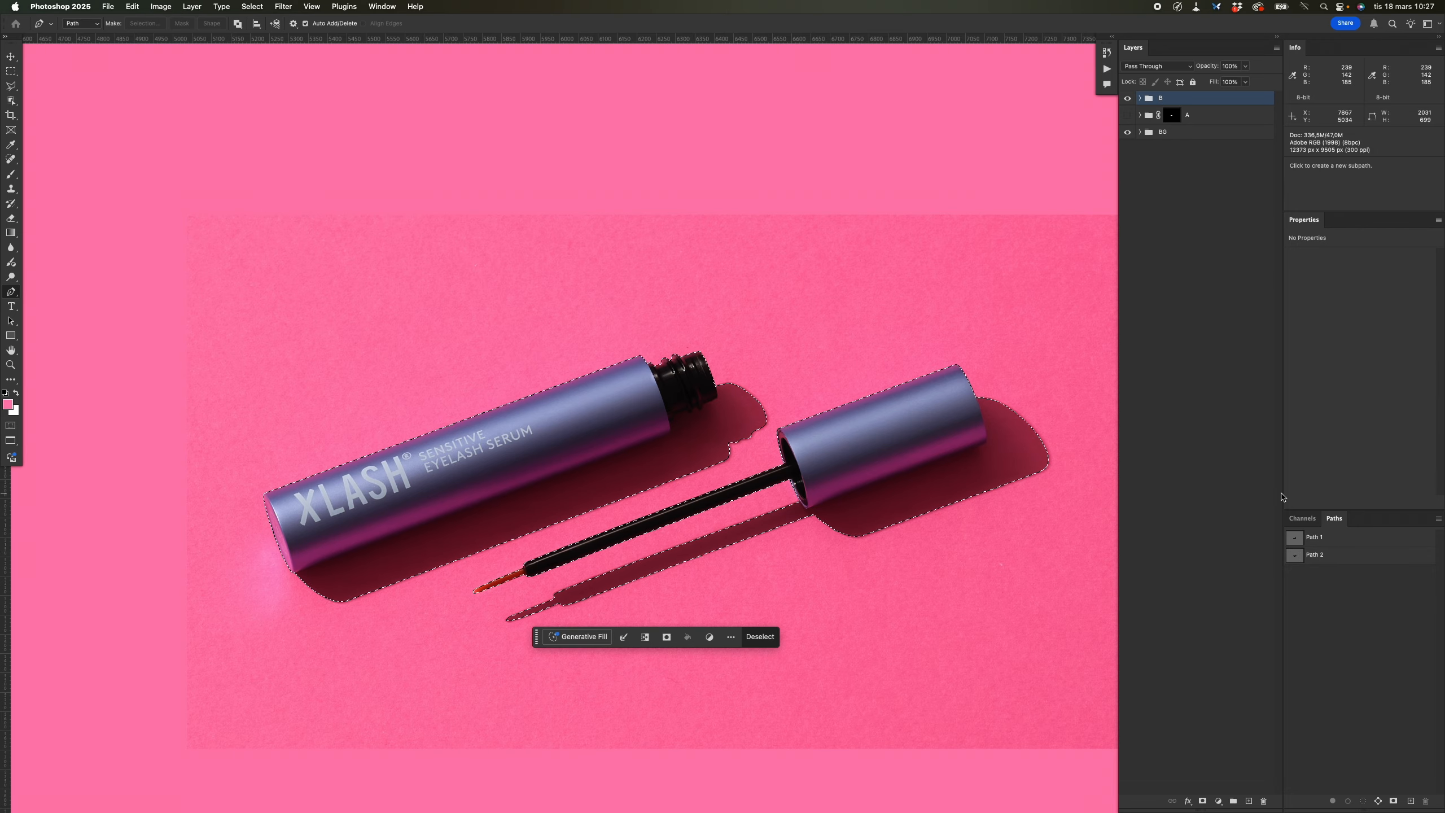
key(shift+F6)
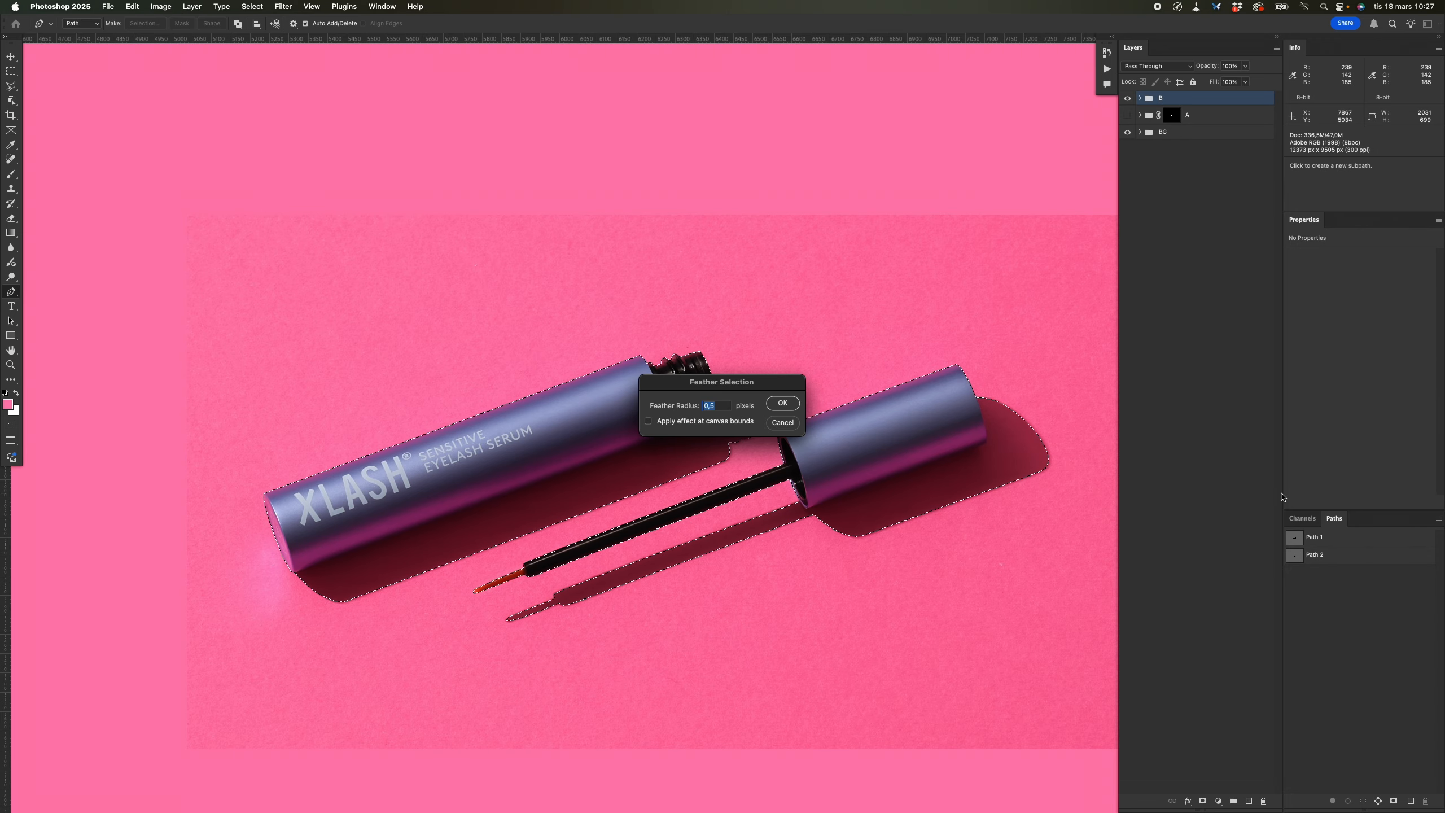
key(Return)
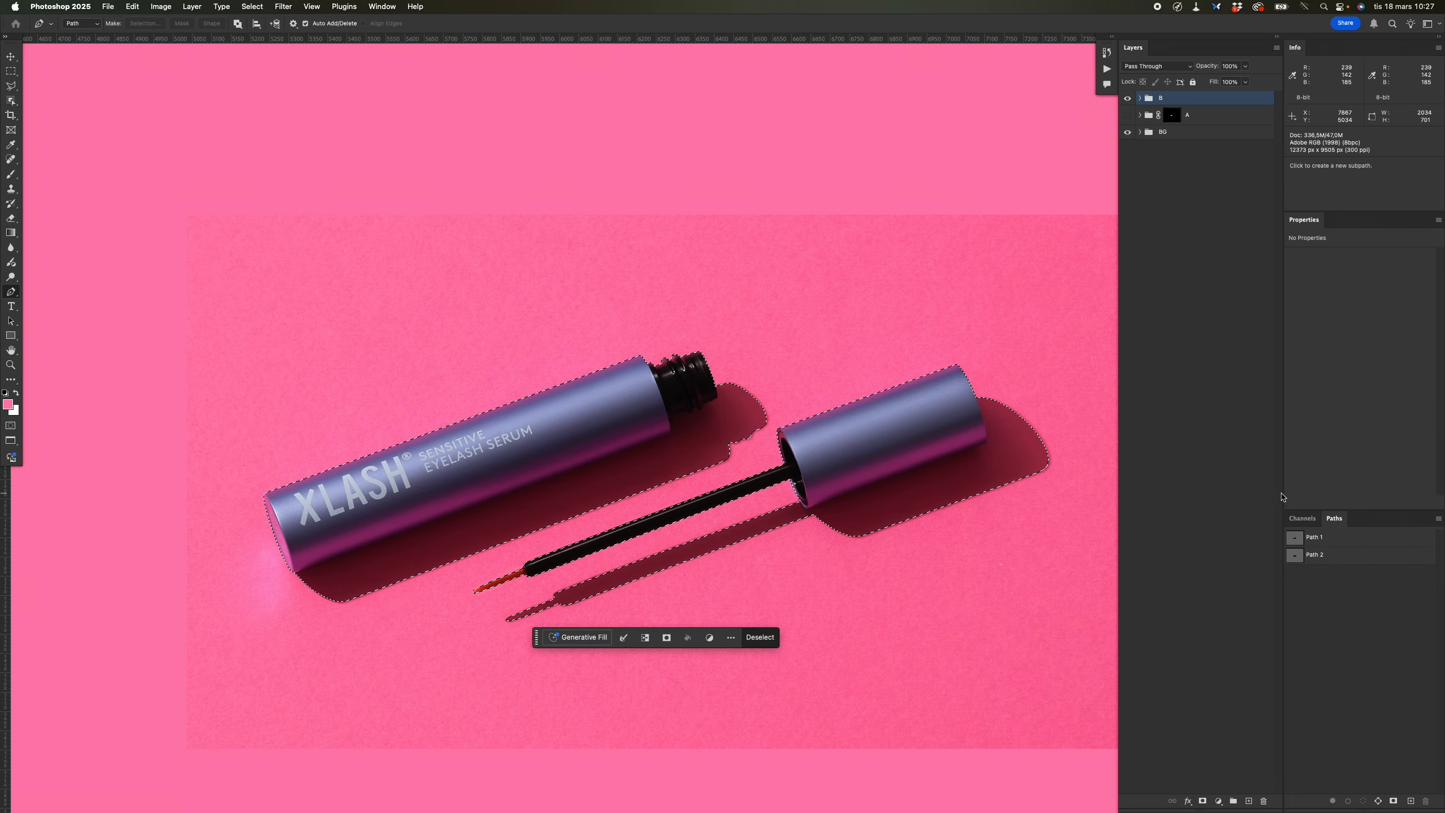
click(1203, 801)
Soften the shadow edges of the tube, applicator and cap on group B's mask with the Blur tool at 50% strength.
drag(797, 459, 826, 478)
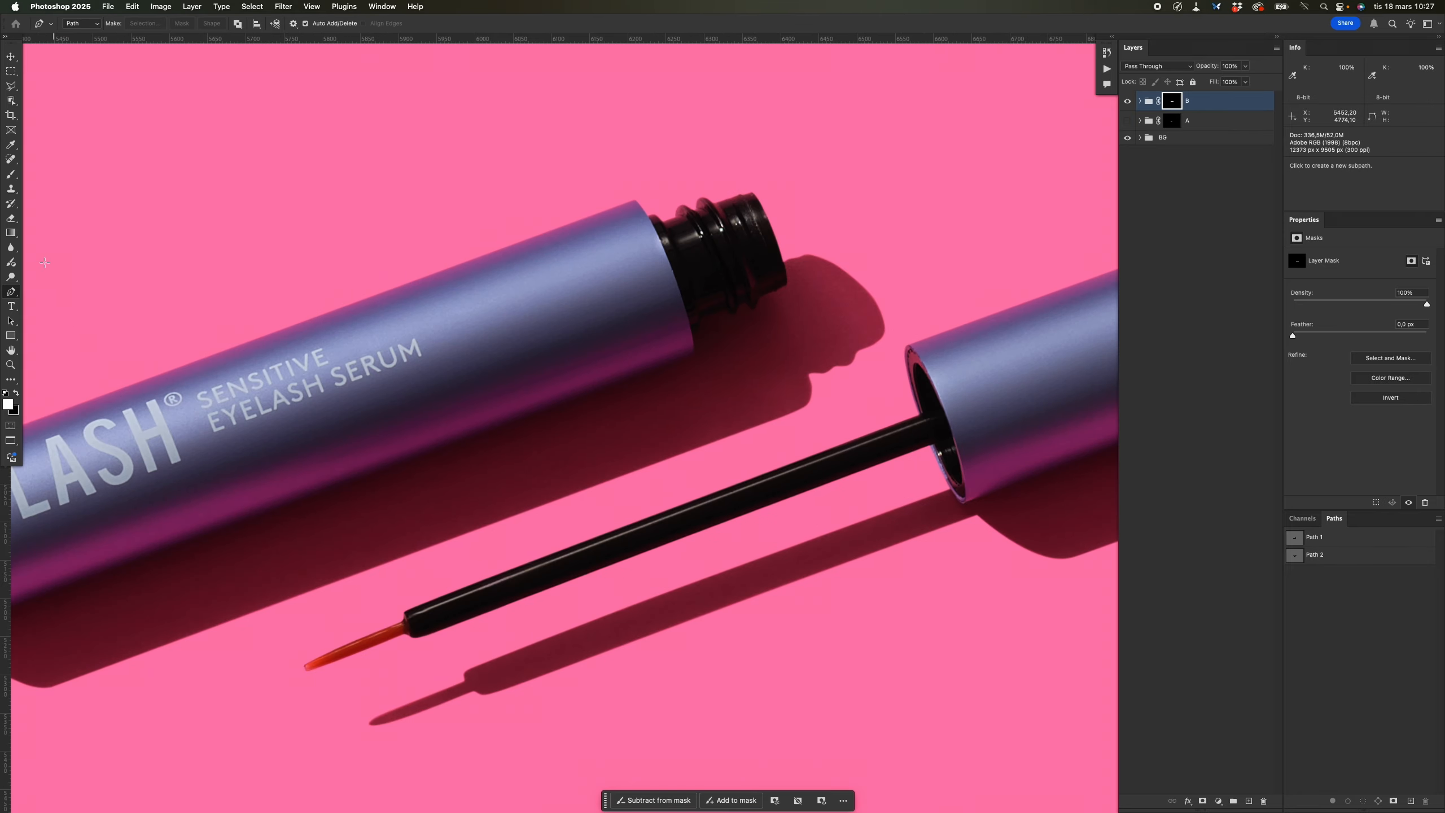
click(15, 249)
scroll(773, 388, down, 2)
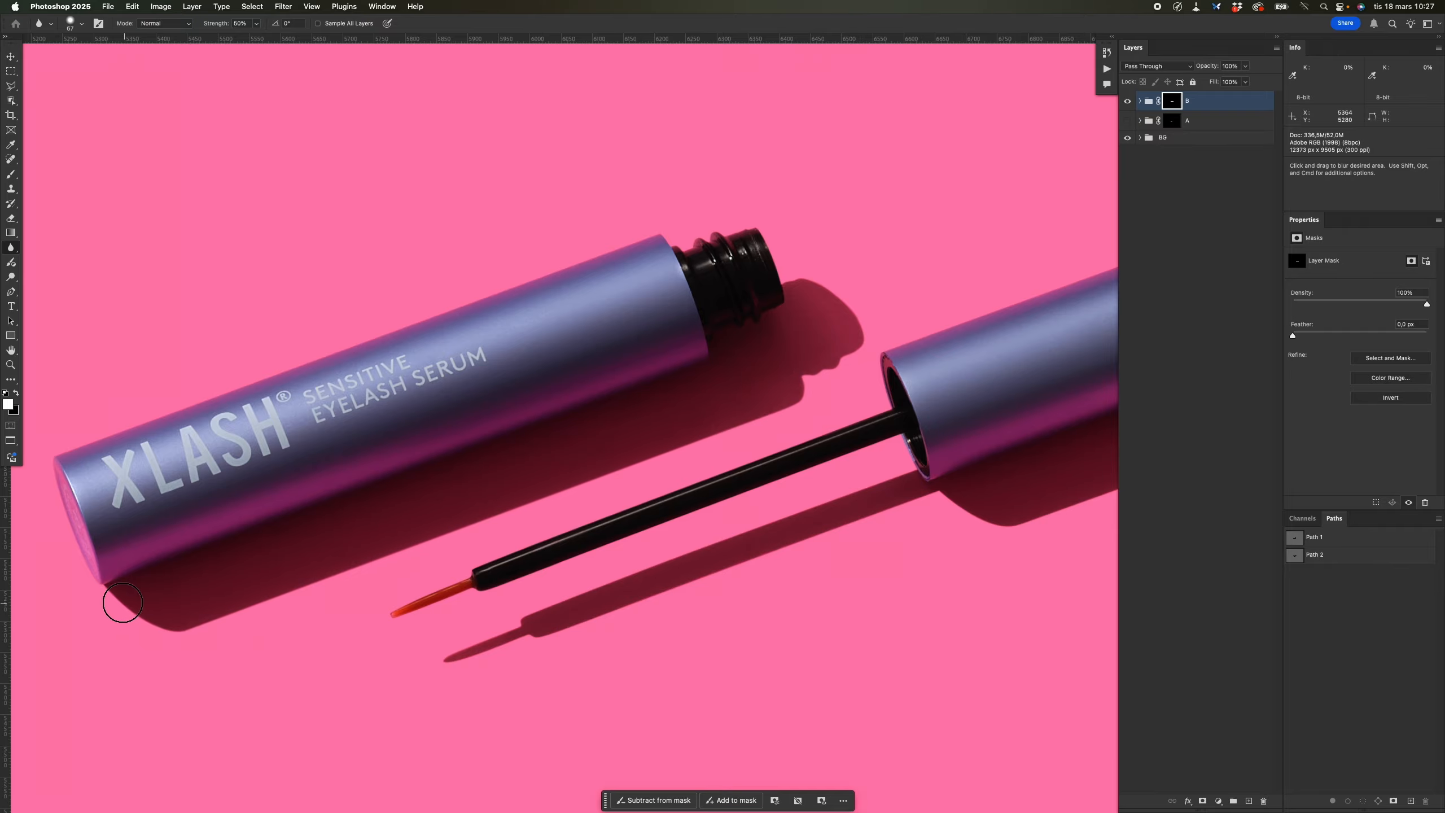
drag(419, 530, 411, 444)
key(super+z)
drag(771, 453, 537, 456)
drag(739, 417, 608, 415)
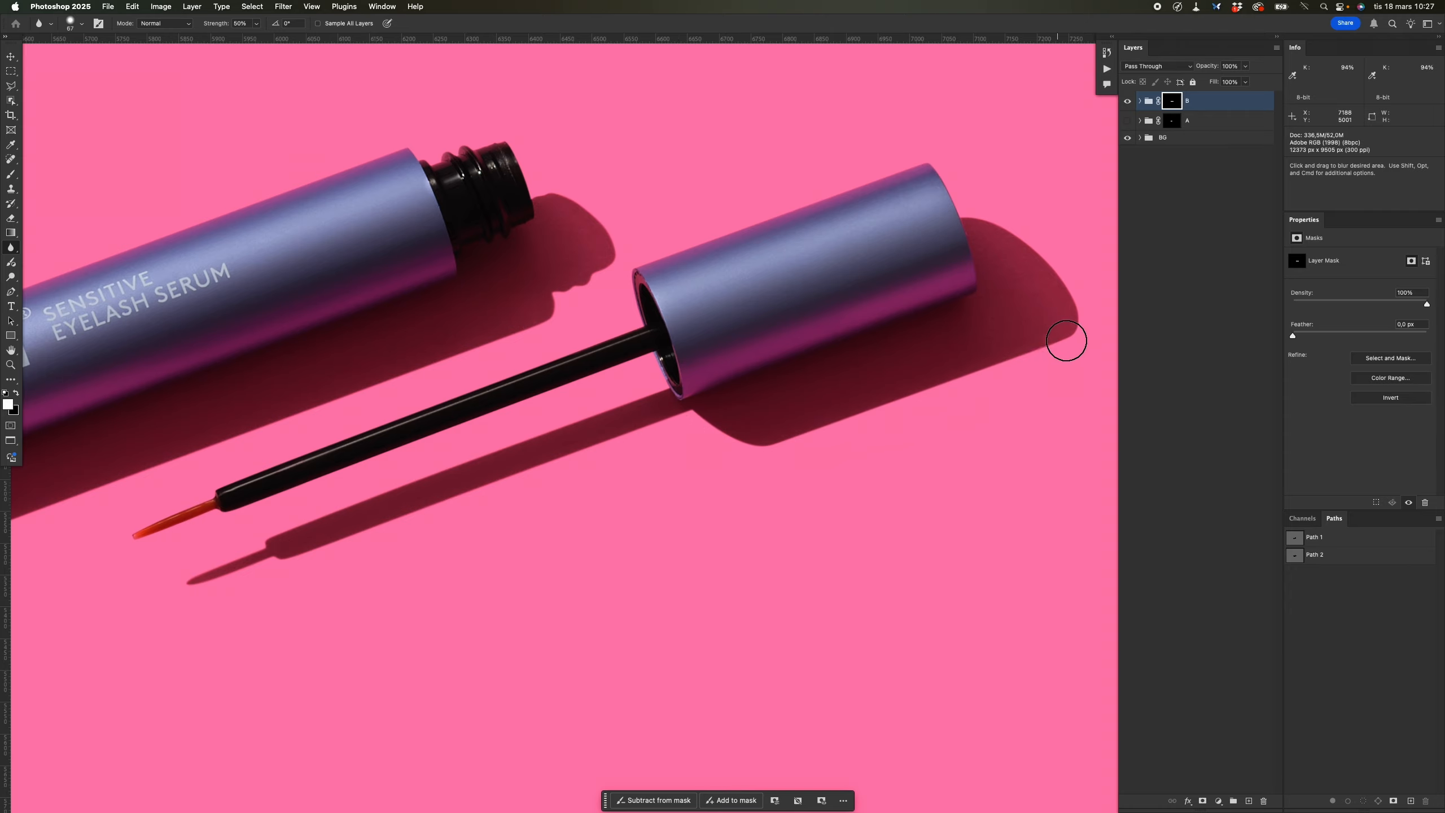
scroll(1092, 329, up, 3)
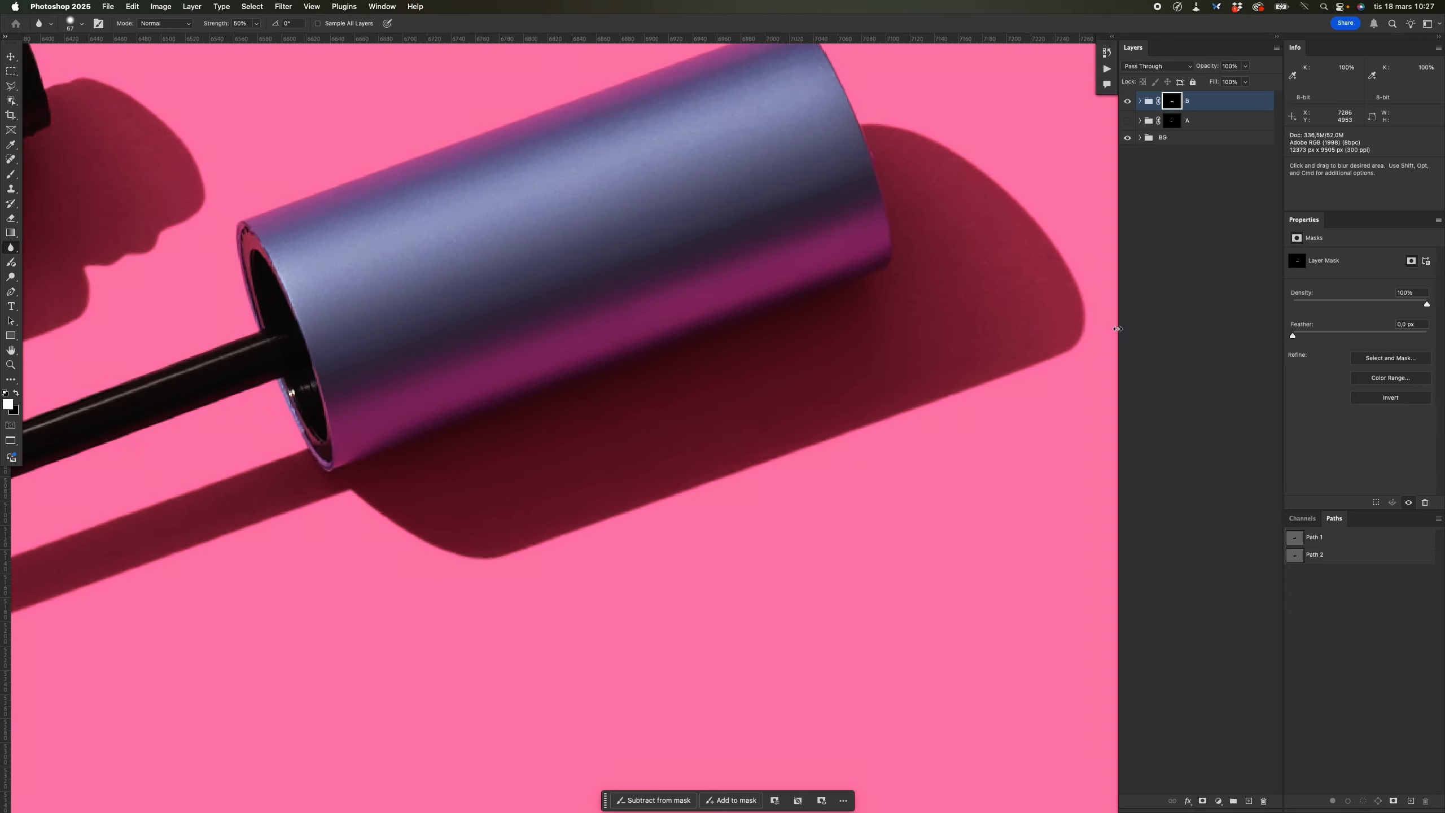
scroll(838, 393, down, 5)
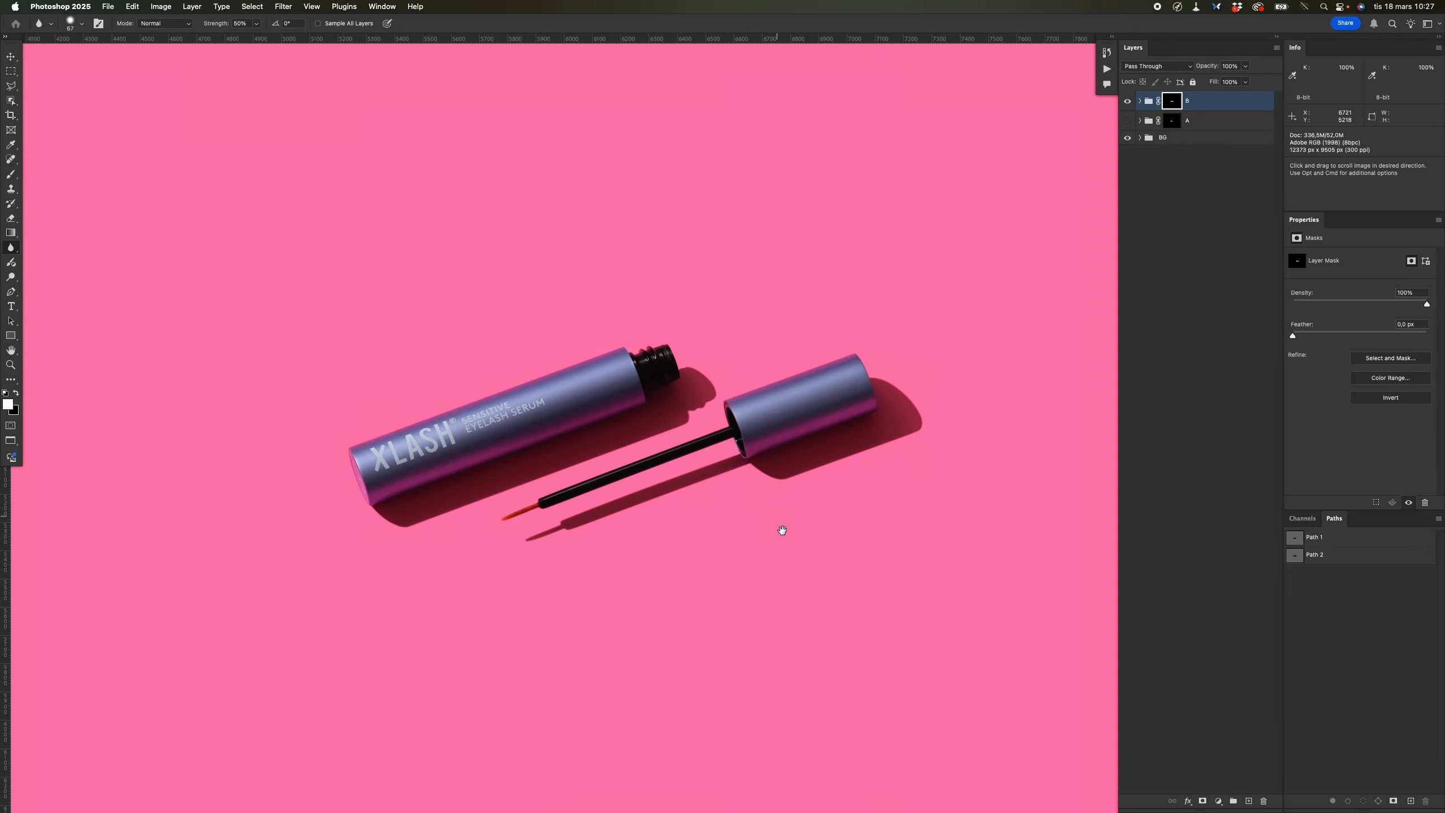
drag(757, 477, 701, 396)
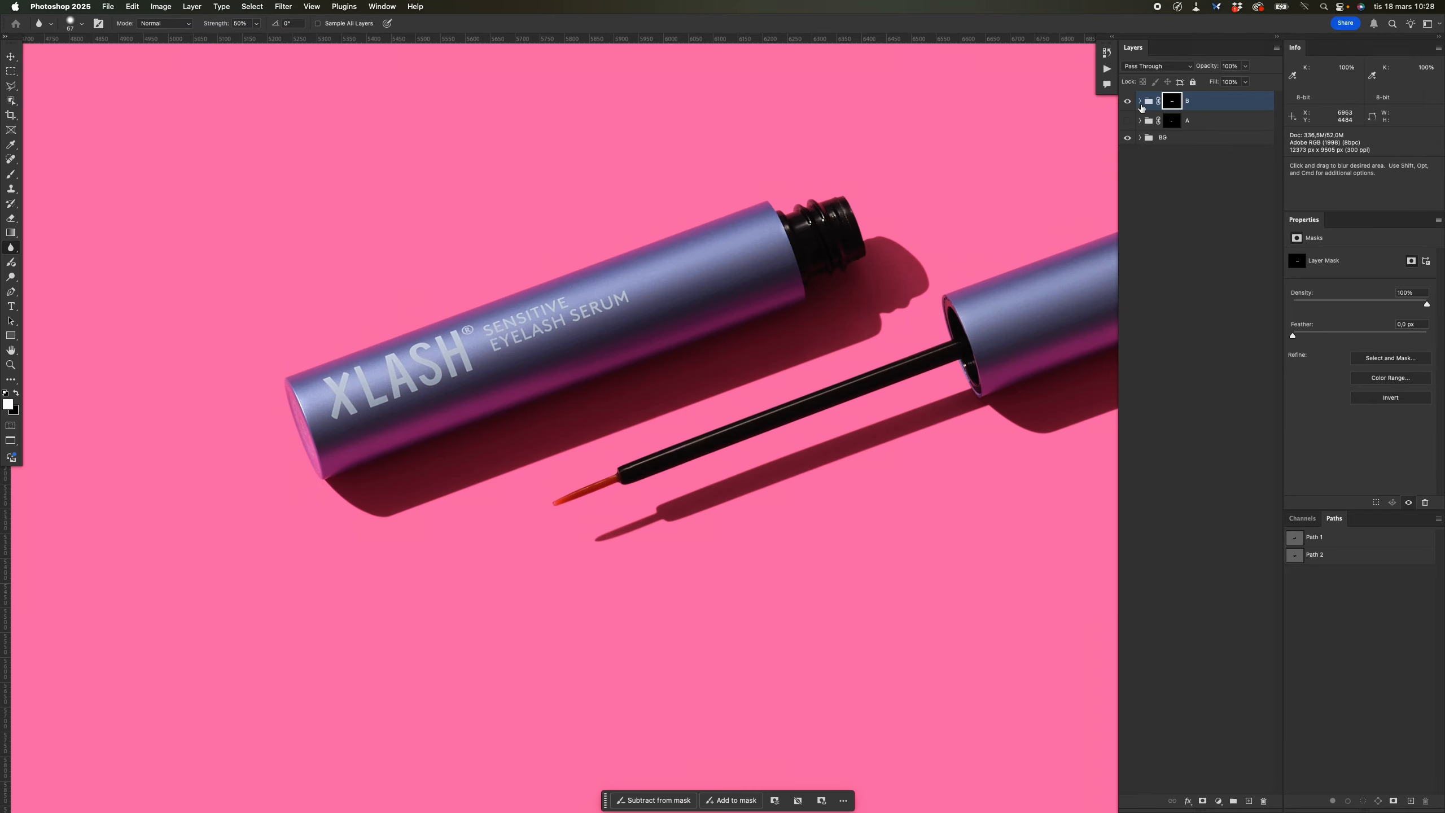
Add a Curves adjustment above Layer 1 in group B, brightening the highlights and lowering the shadow point at input 57 to output 53.
click(1140, 102)
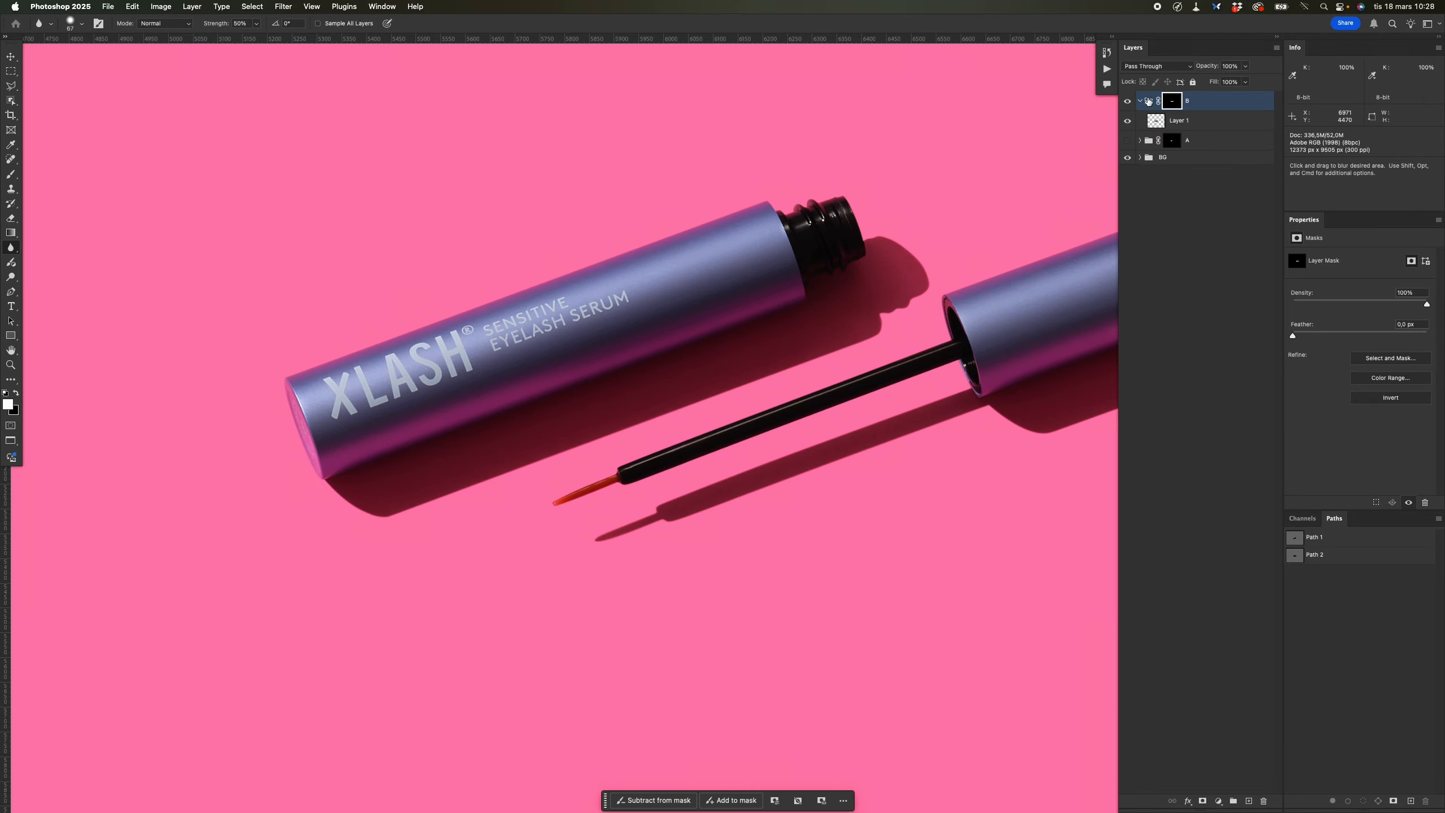
click(1182, 121)
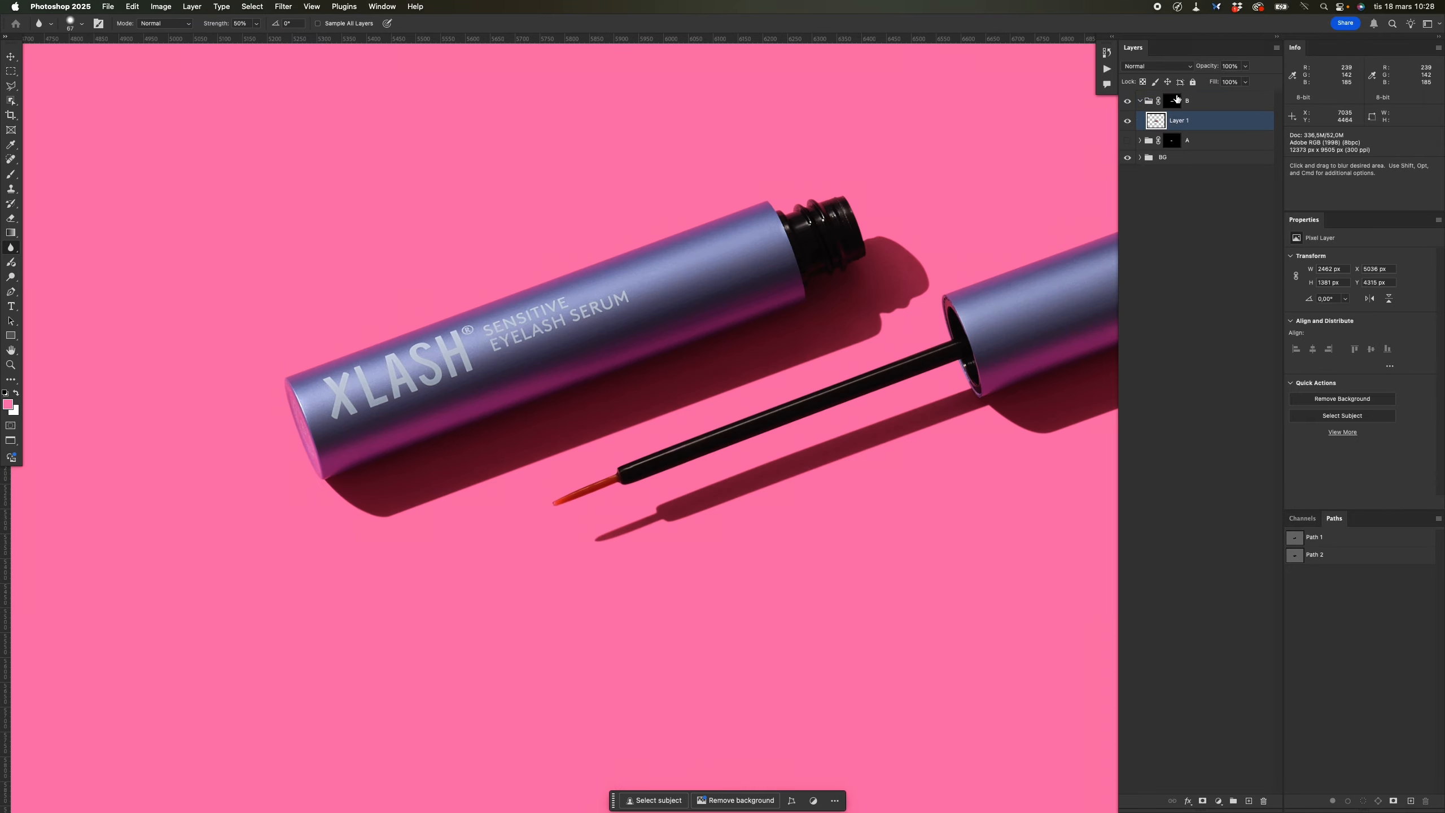
key(super+shift+m)
key(Return)
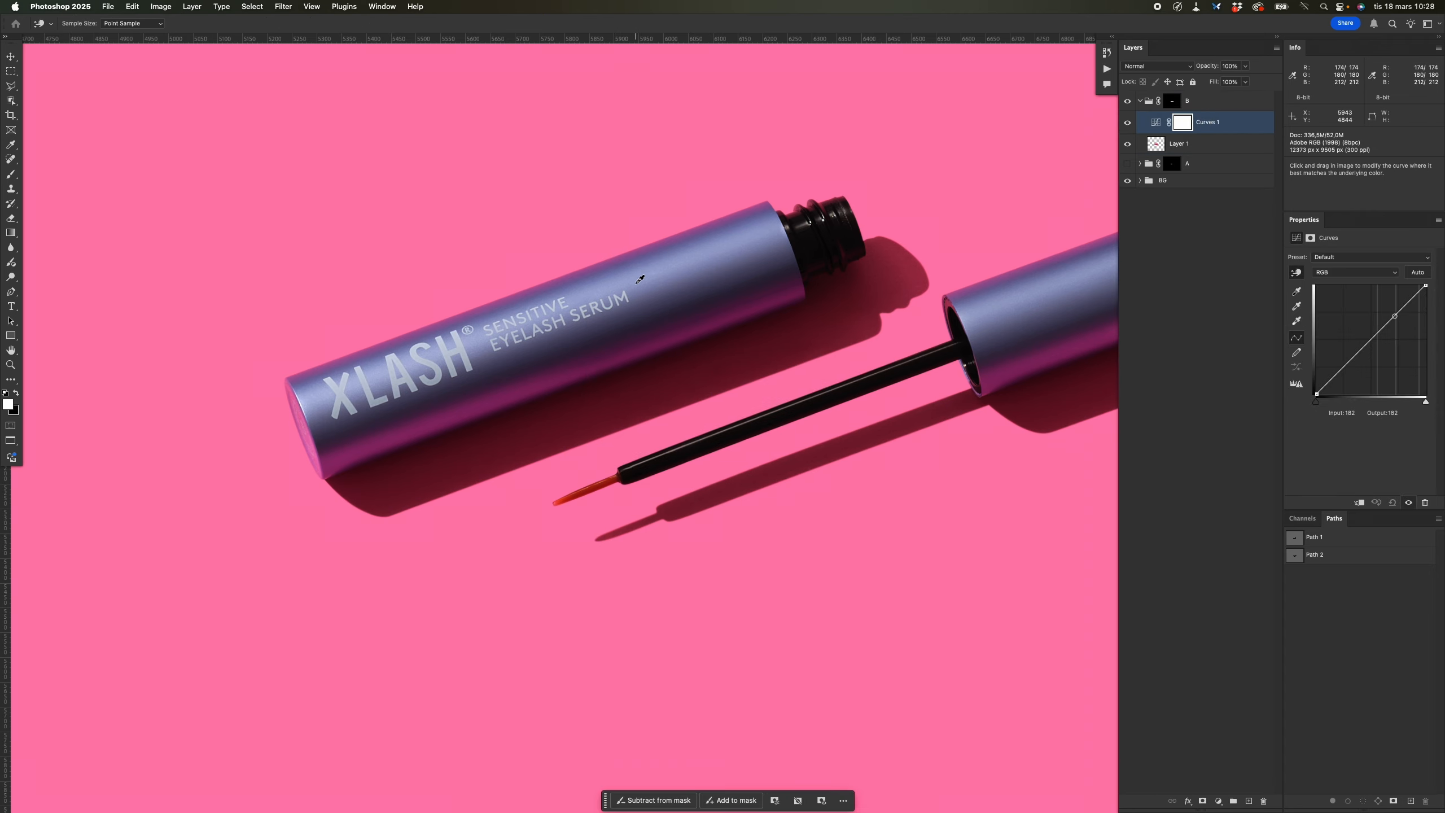
drag(640, 279, 691, 319)
click(1127, 127)
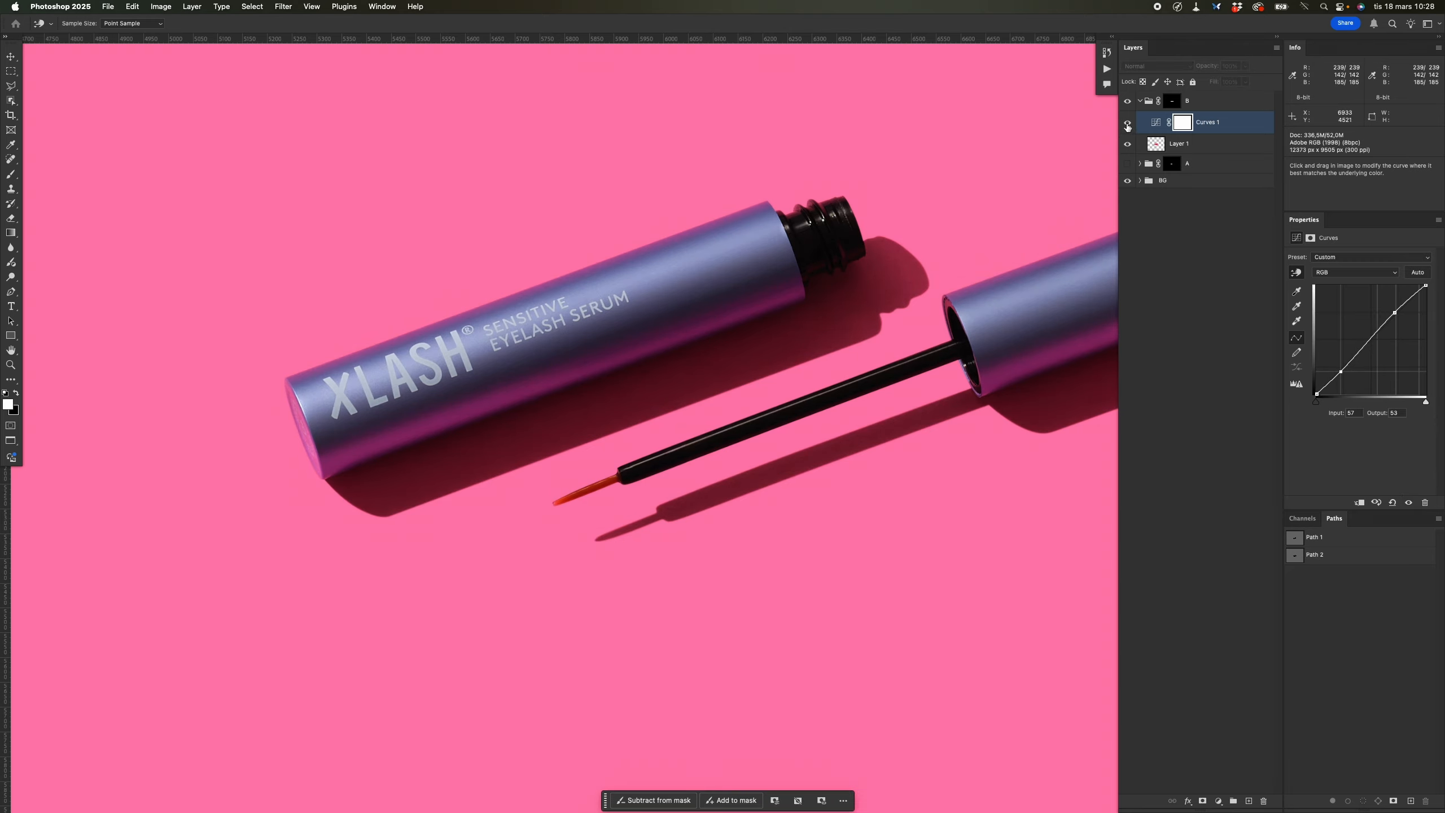
click(1127, 127)
click(1126, 127)
Lower the curve's shadow point to output 52 and compare the image with and without the adjustment.
drag(757, 346, 683, 407)
drag(603, 349, 735, 315)
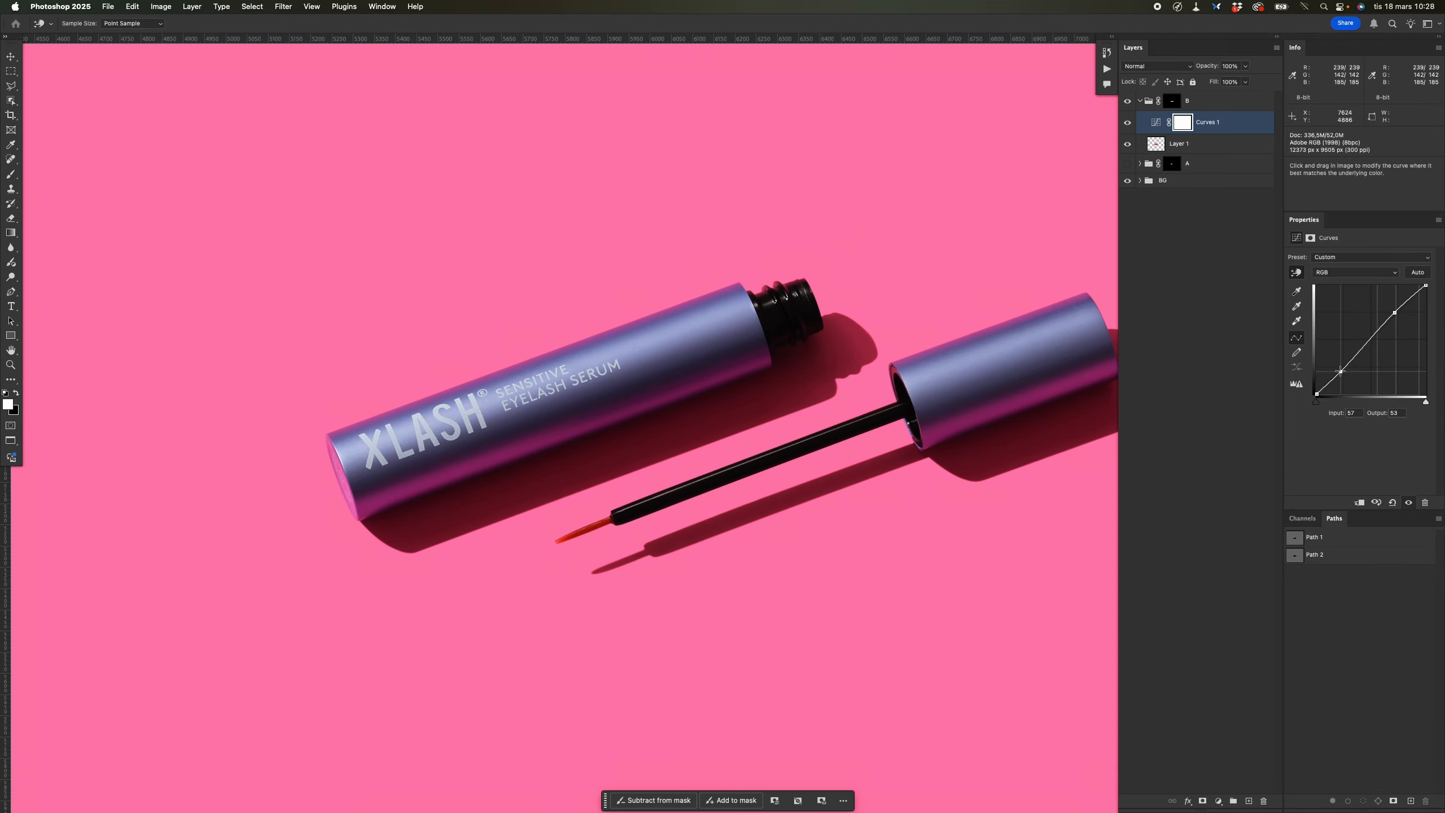
drag(1342, 371, 1344, 374)
click(1127, 124)
click(1128, 125)
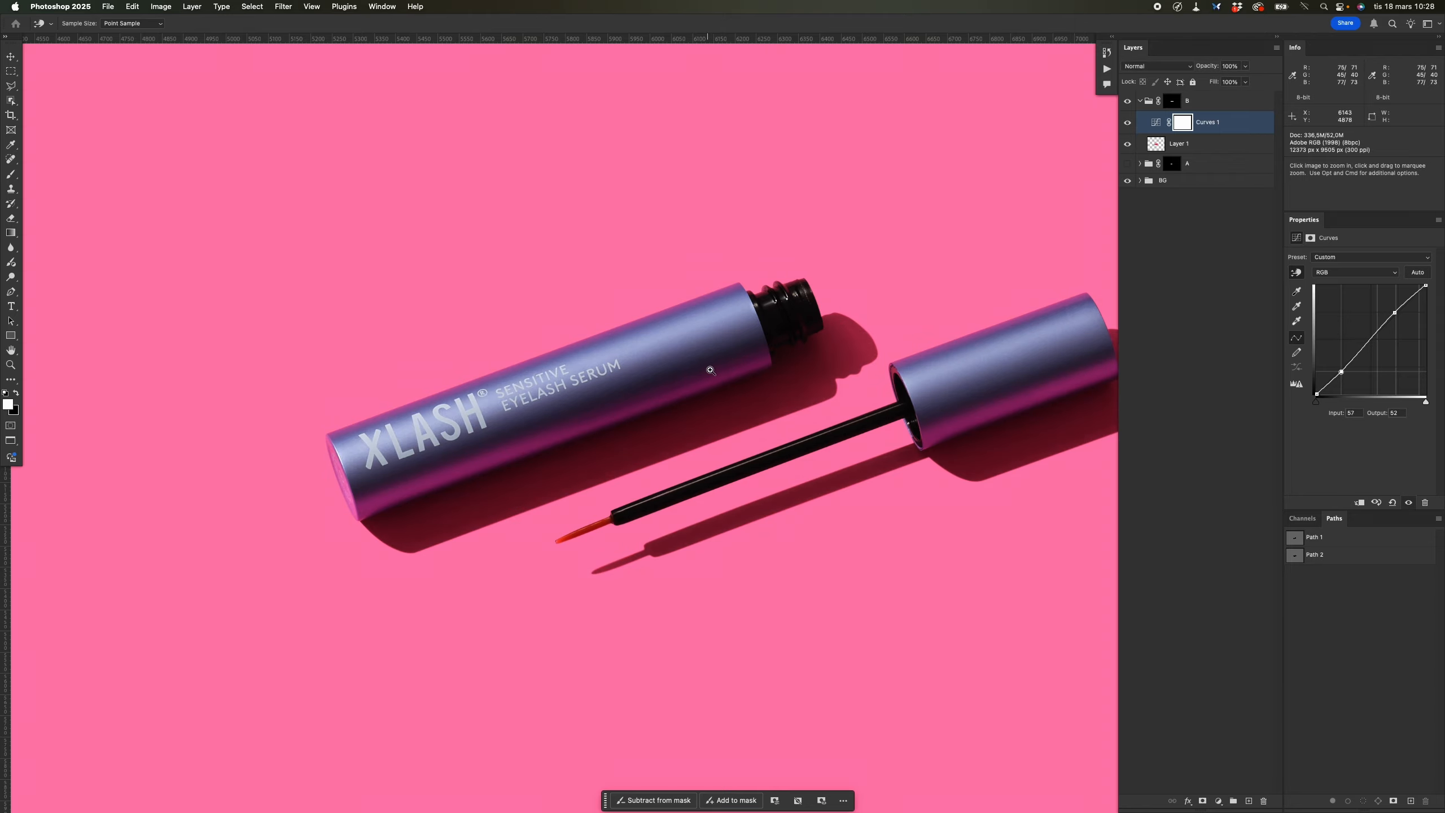
Examine the tube, cap, applicator and their shadows up close to judge the contrast adjustment.
mouse_move(712, 371)
mouse_down()
mouse_move(675, 374)
mouse_move(709, 390)
mouse_up()
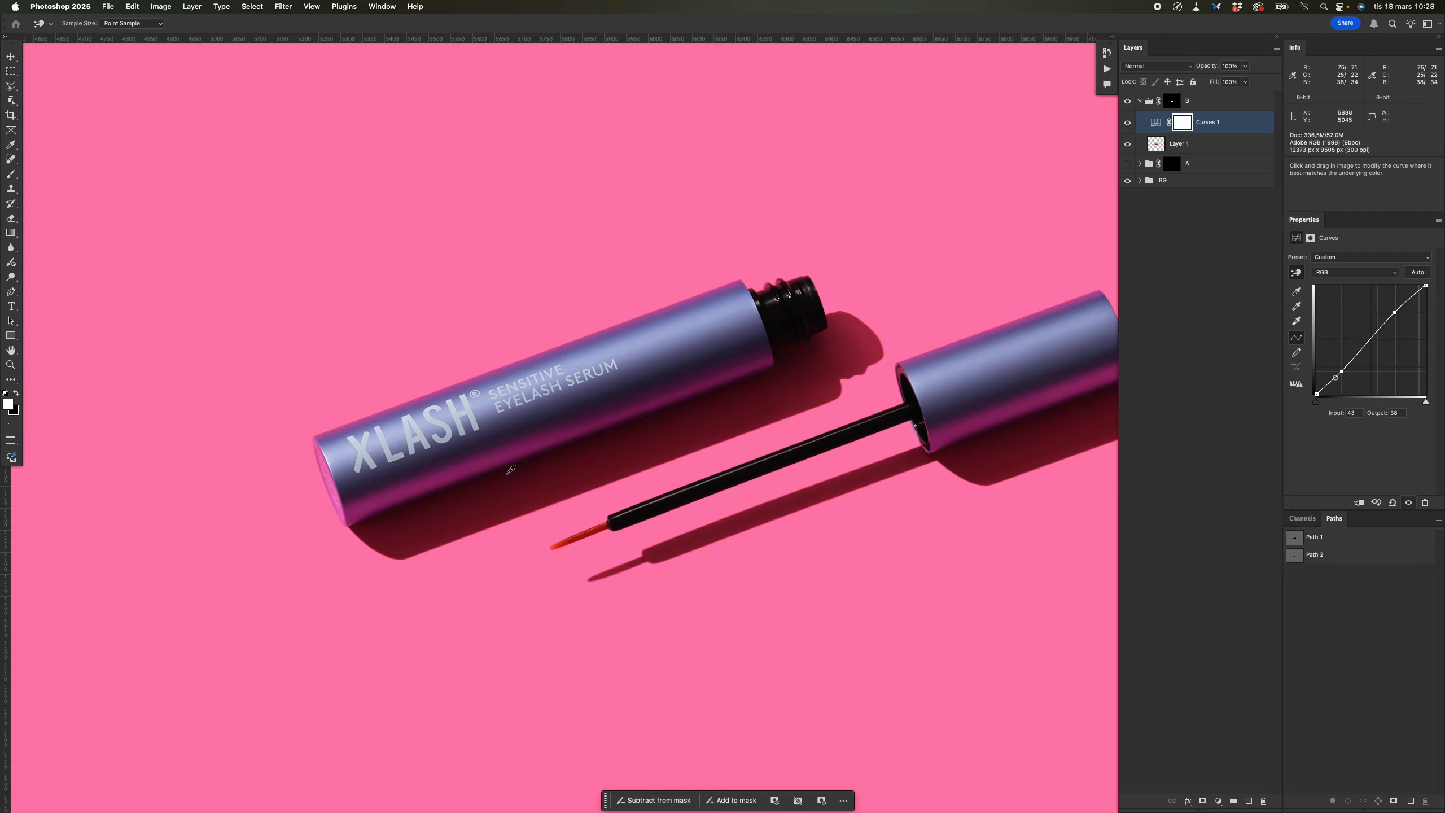
drag(442, 500, 580, 419)
drag(627, 470, 598, 460)
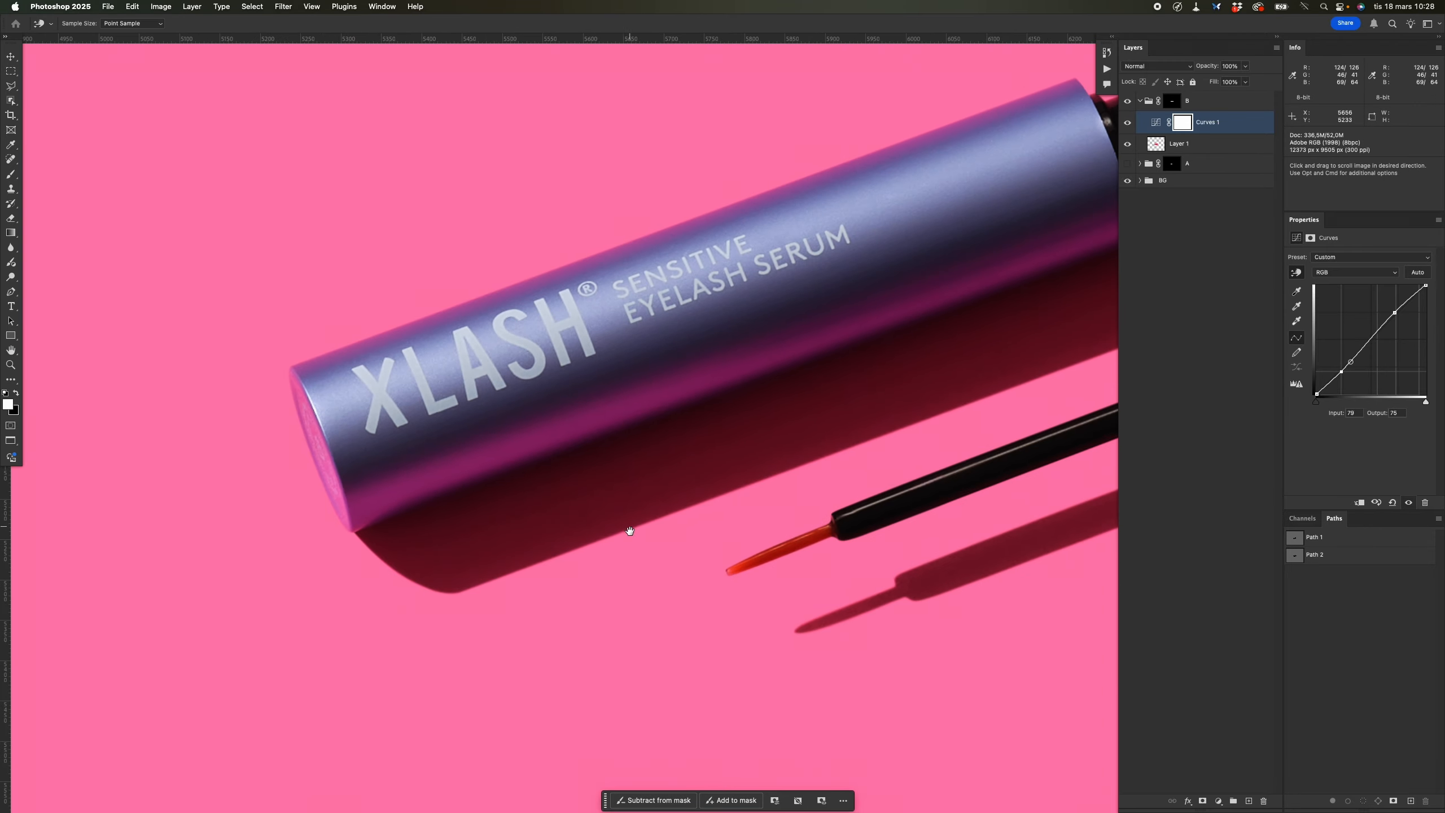
mouse_move(632, 517)
mouse_down()
mouse_move(578, 522)
mouse_move(613, 526)
mouse_up()
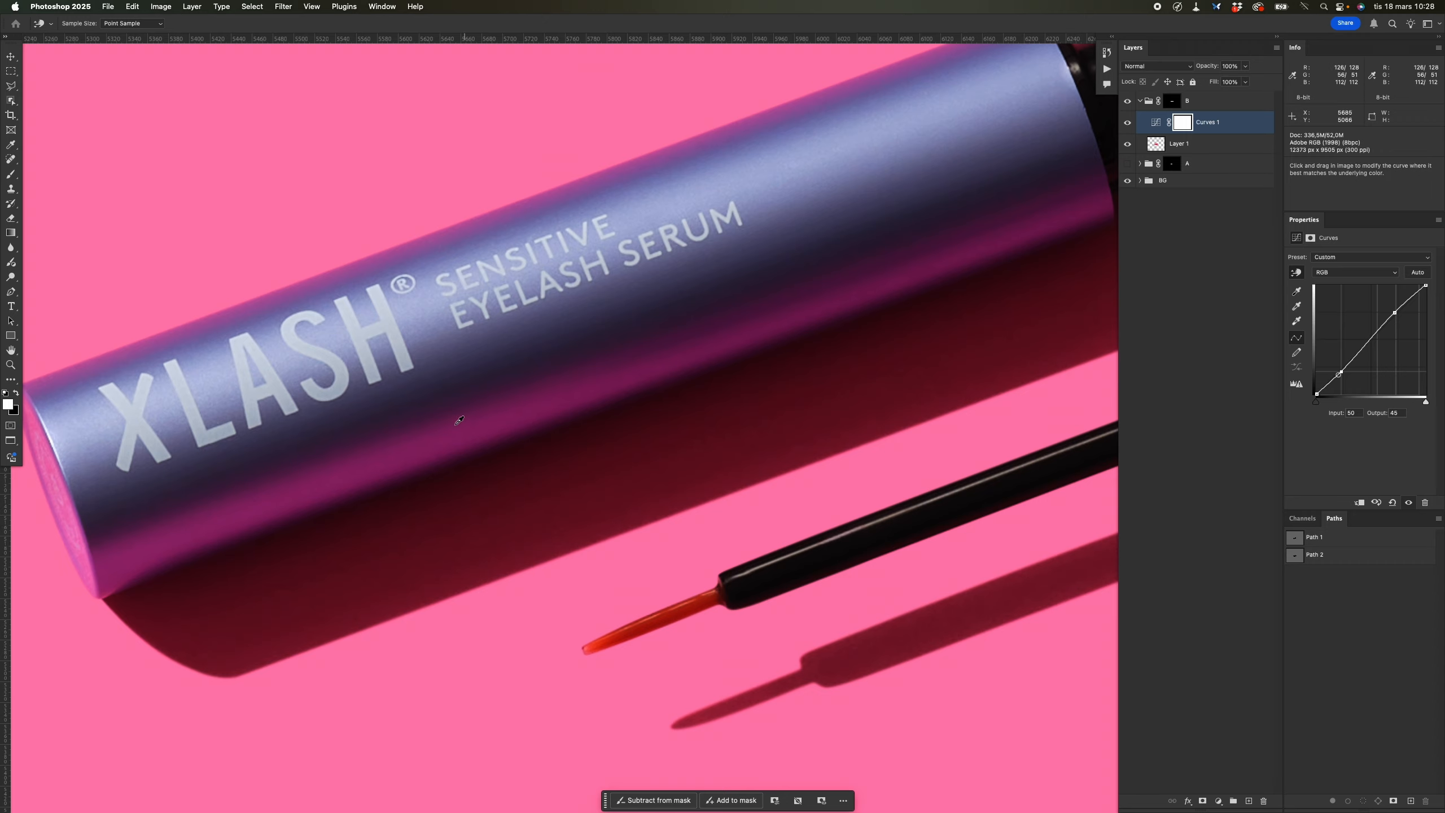
drag(765, 365, 757, 371)
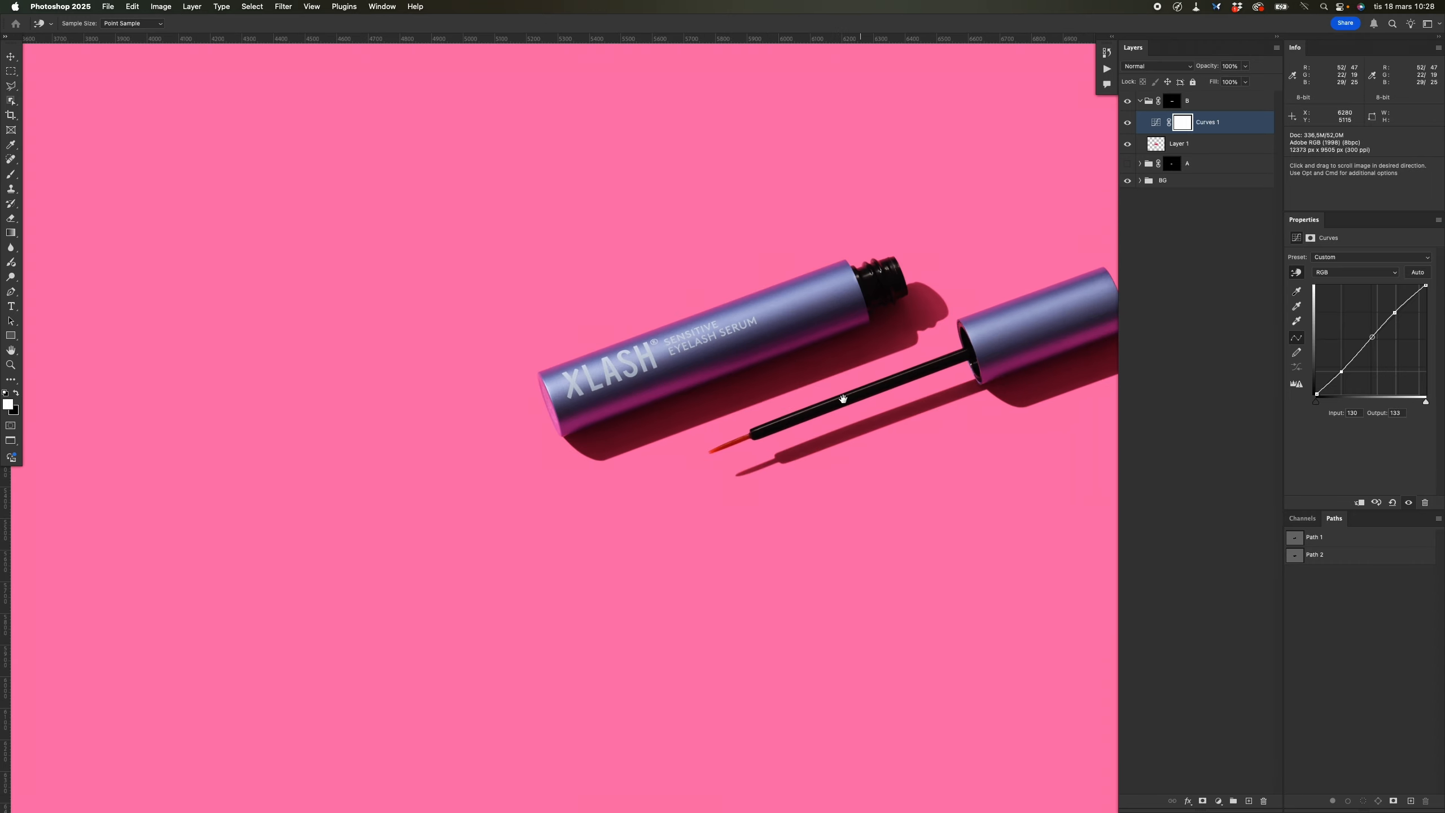
drag(853, 400, 672, 429)
click(681, 418)
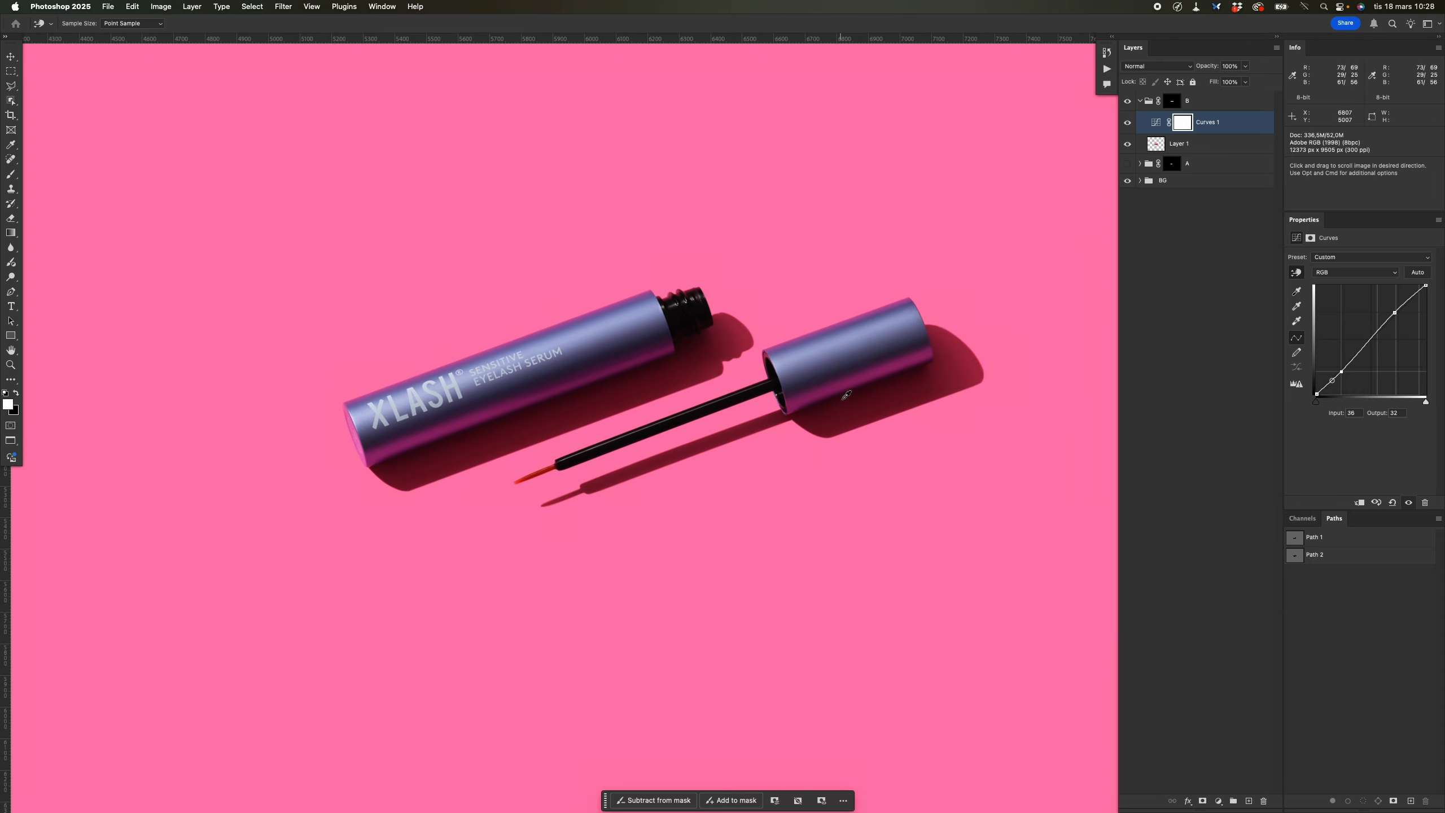
drag(834, 386, 871, 375)
drag(571, 455, 926, 384)
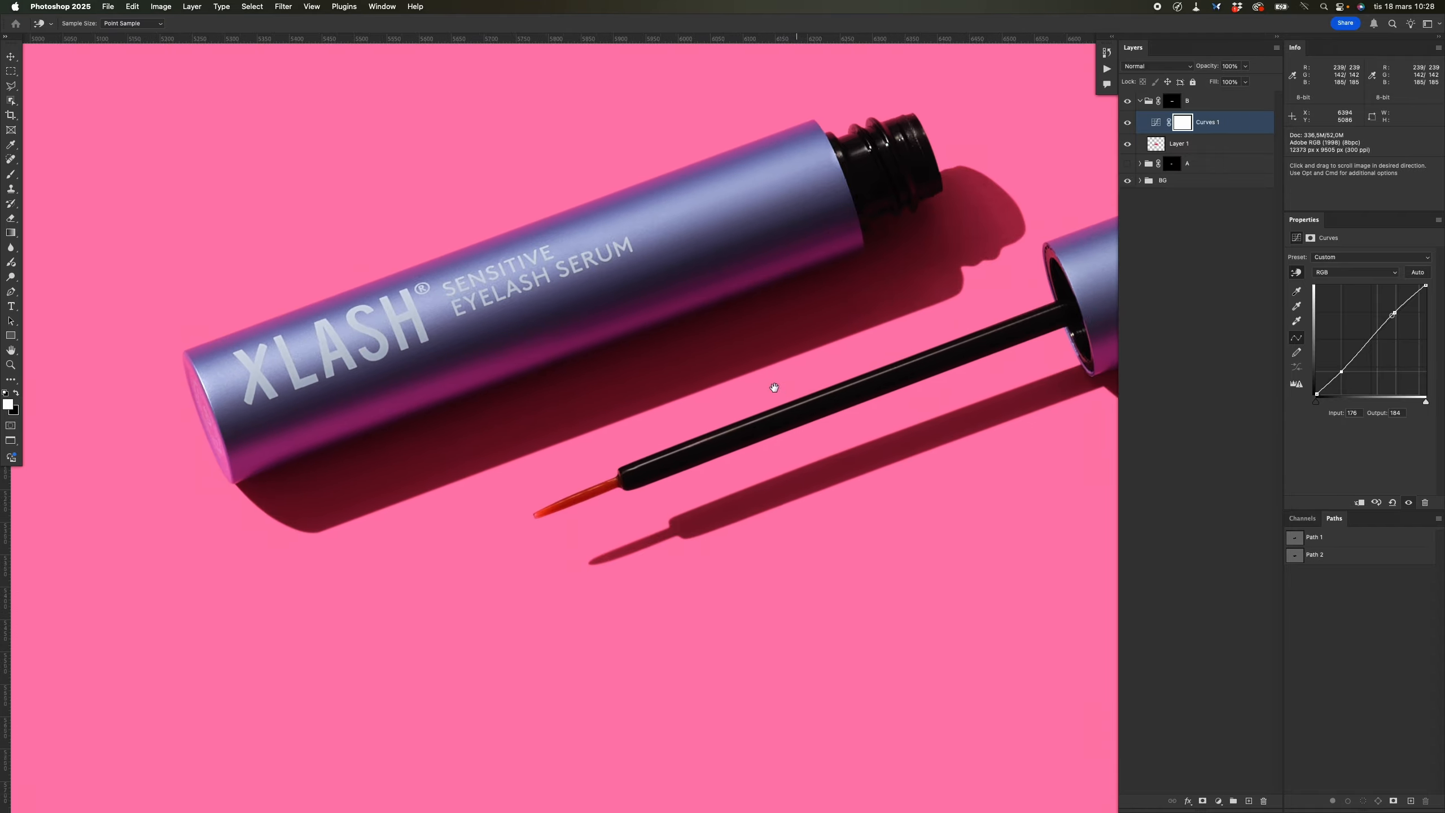
drag(774, 387, 837, 375)
drag(547, 367, 617, 372)
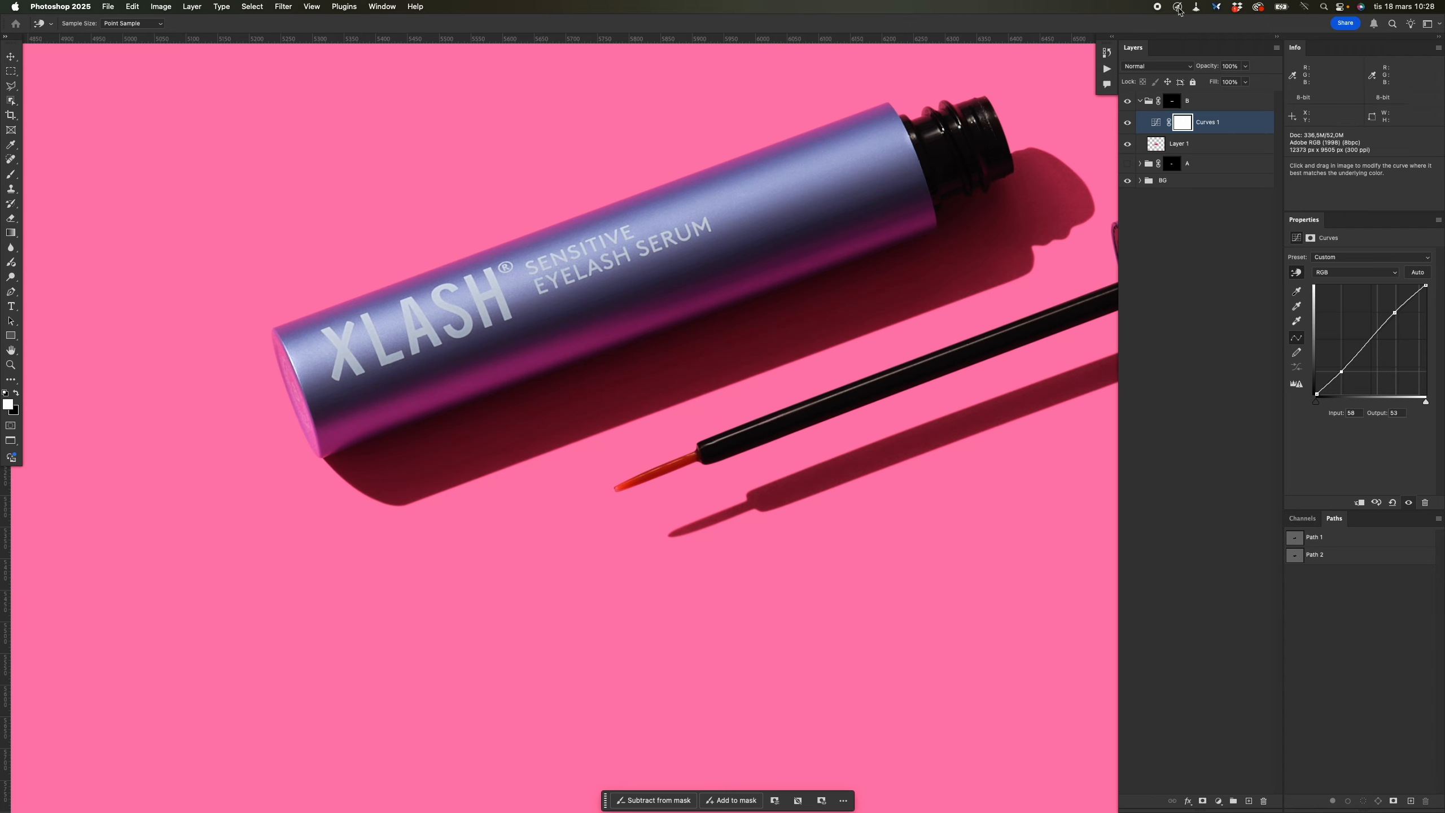
Add a Hue/Saturation adjustment above Curves 1 and try shifting the hue of the Magentas range.
key(super+u)
key(Return)
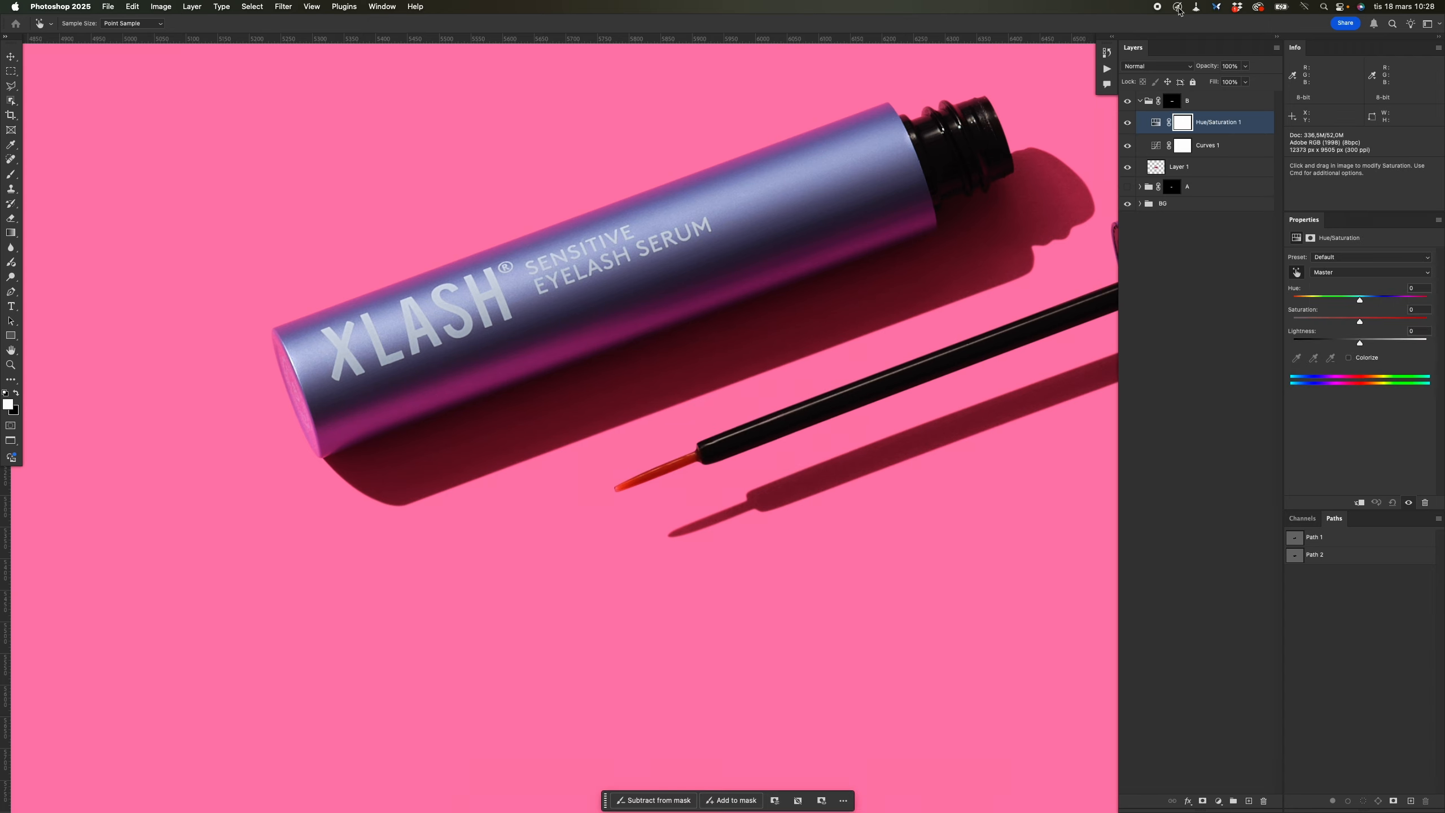
click(582, 340)
key(shift+Up)
key(shift+Up)
key(shift+Up)
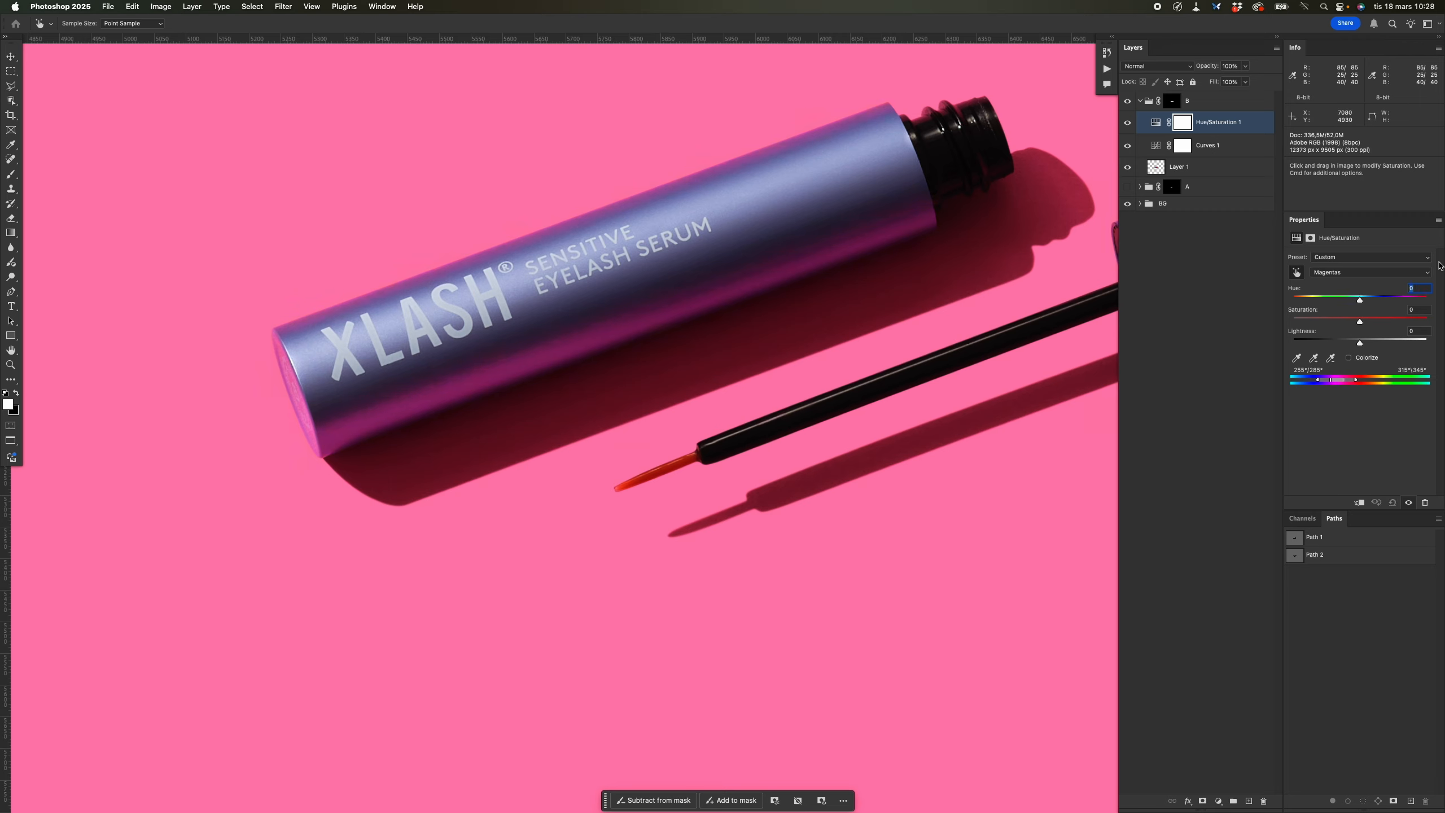